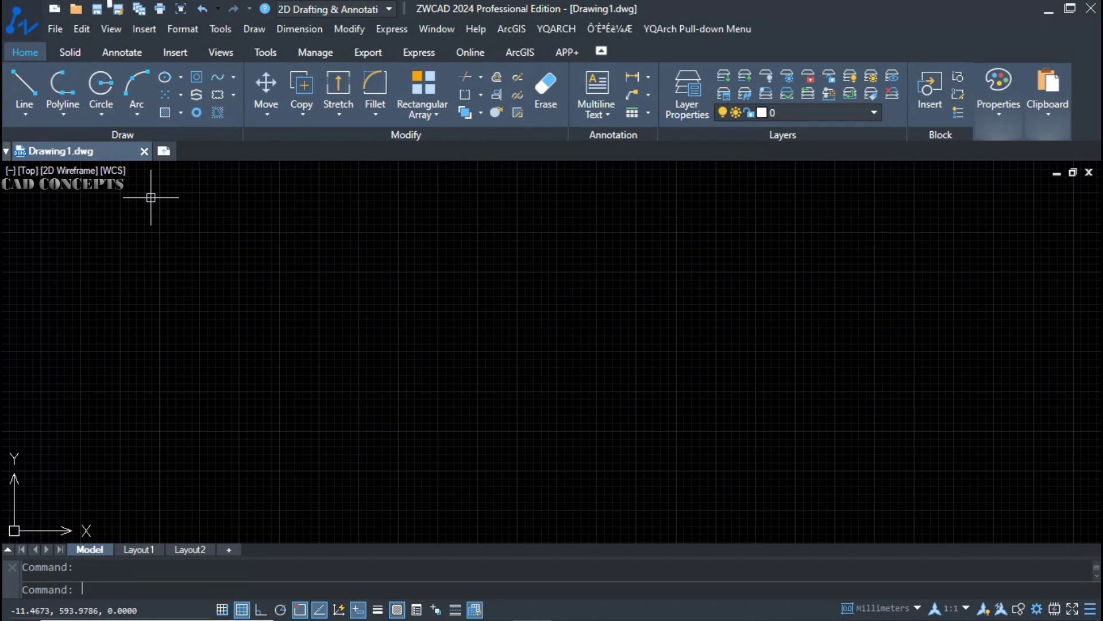
- Look through the YQArch command categories, from System Setup to Other Tools
{"action": "left_click", "coordinate": [558, 30]}
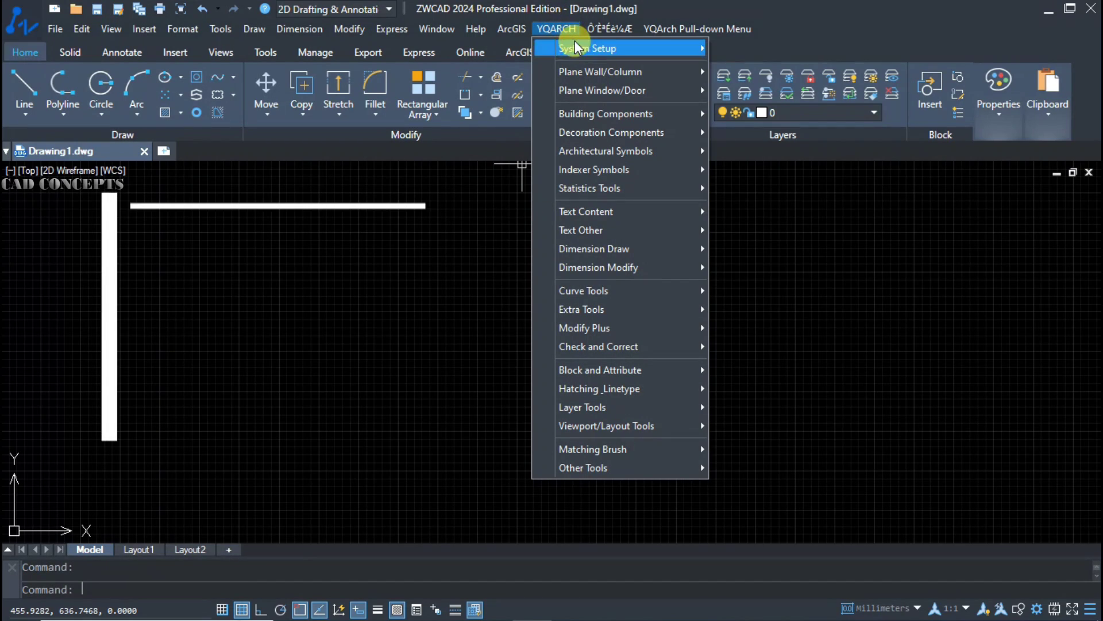
{"action": "mouse_move", "coordinate": [576, 49]}
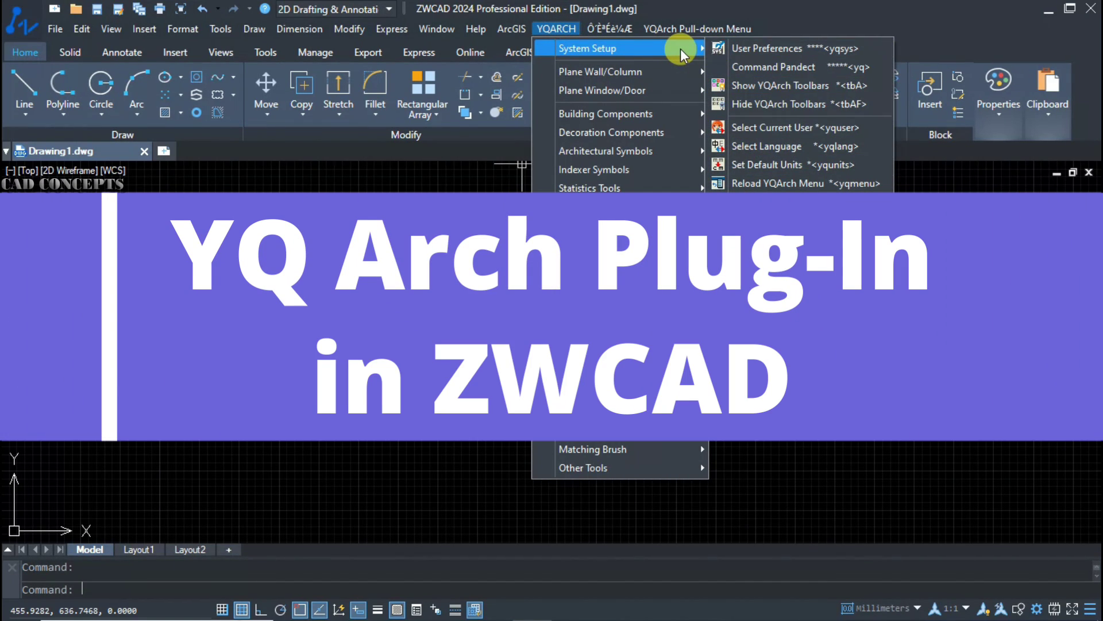
{"action": "mouse_move", "coordinate": [674, 66]}
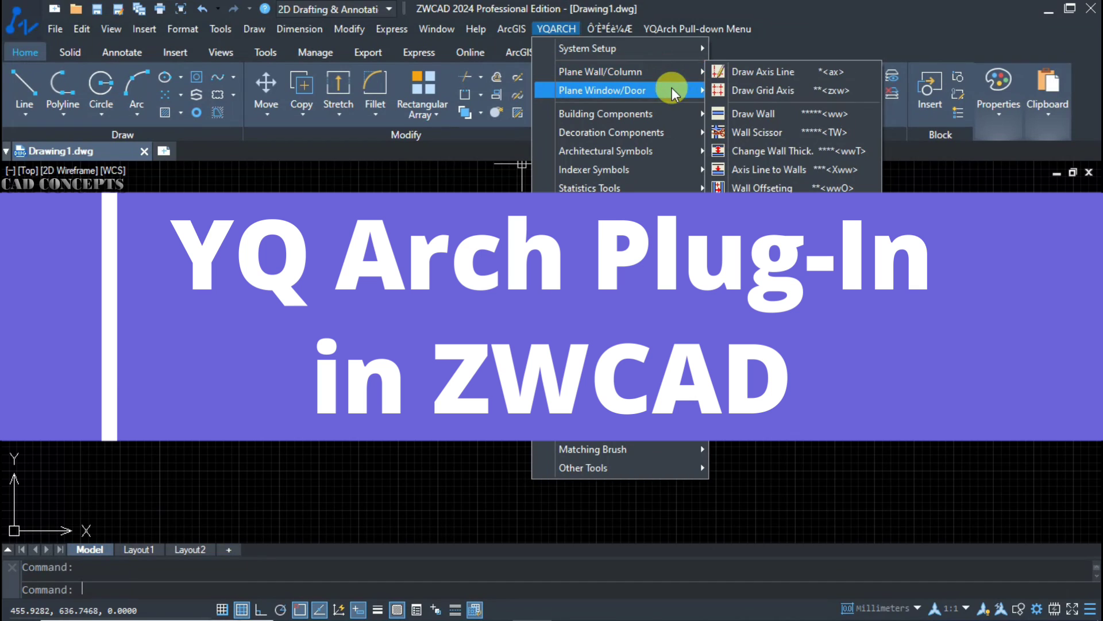
{"action": "mouse_move", "coordinate": [671, 115]}
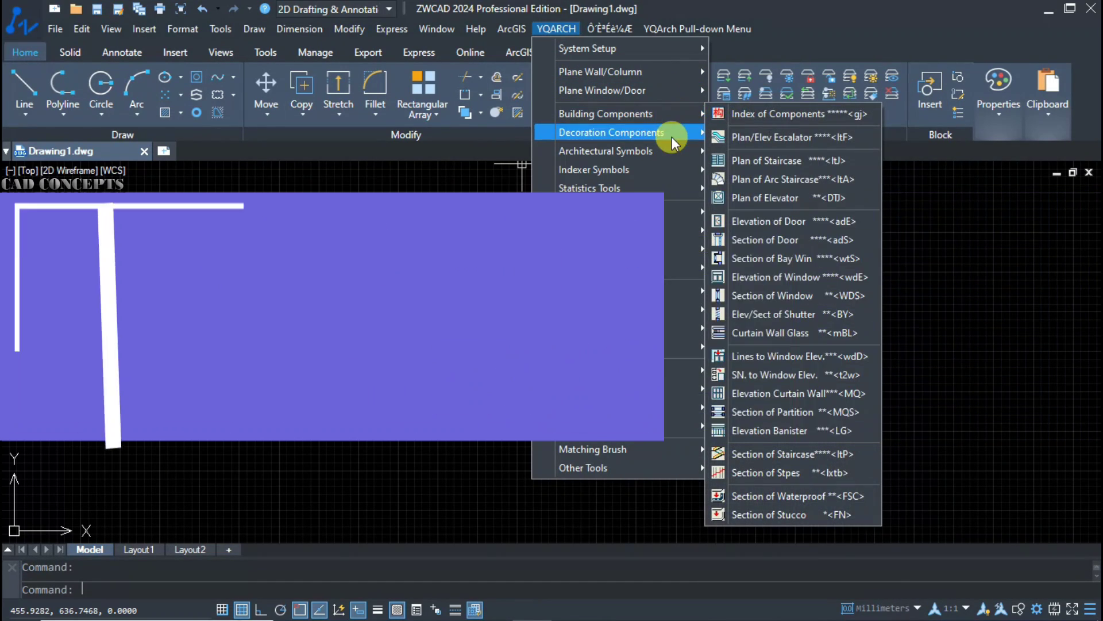
{"action": "mouse_move", "coordinate": [669, 149]}
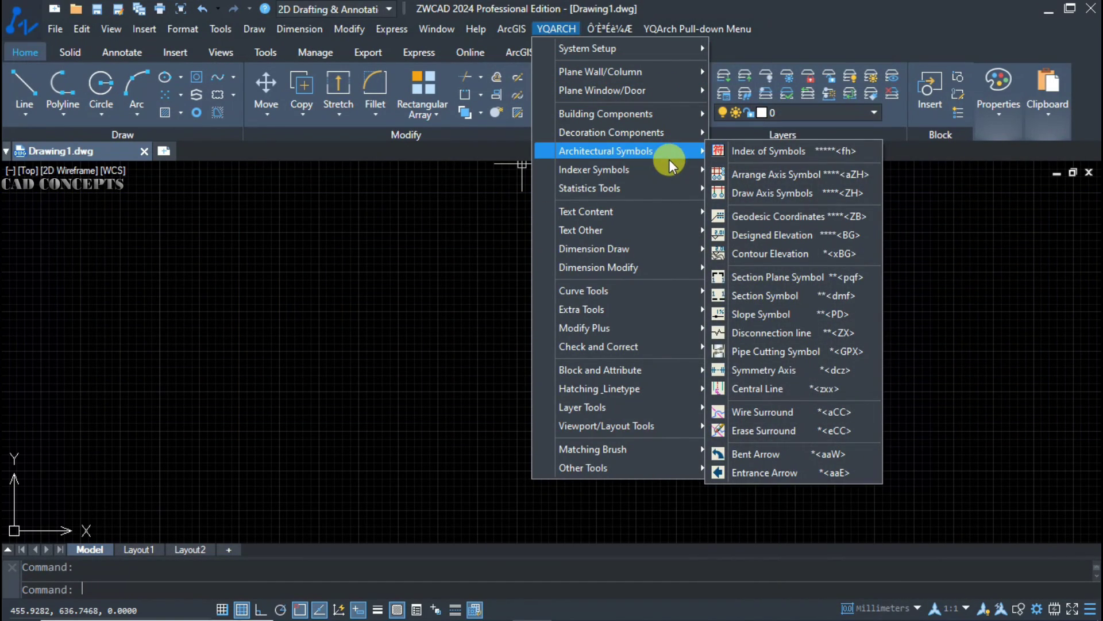
{"action": "mouse_move", "coordinate": [669, 185]}
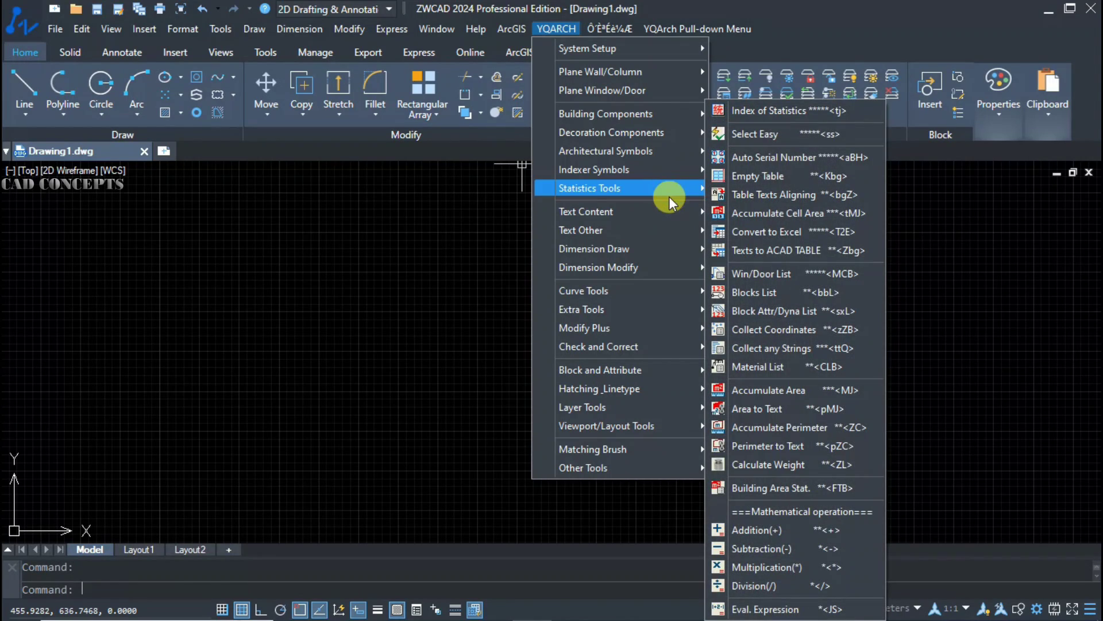
{"action": "mouse_move", "coordinate": [669, 232]}
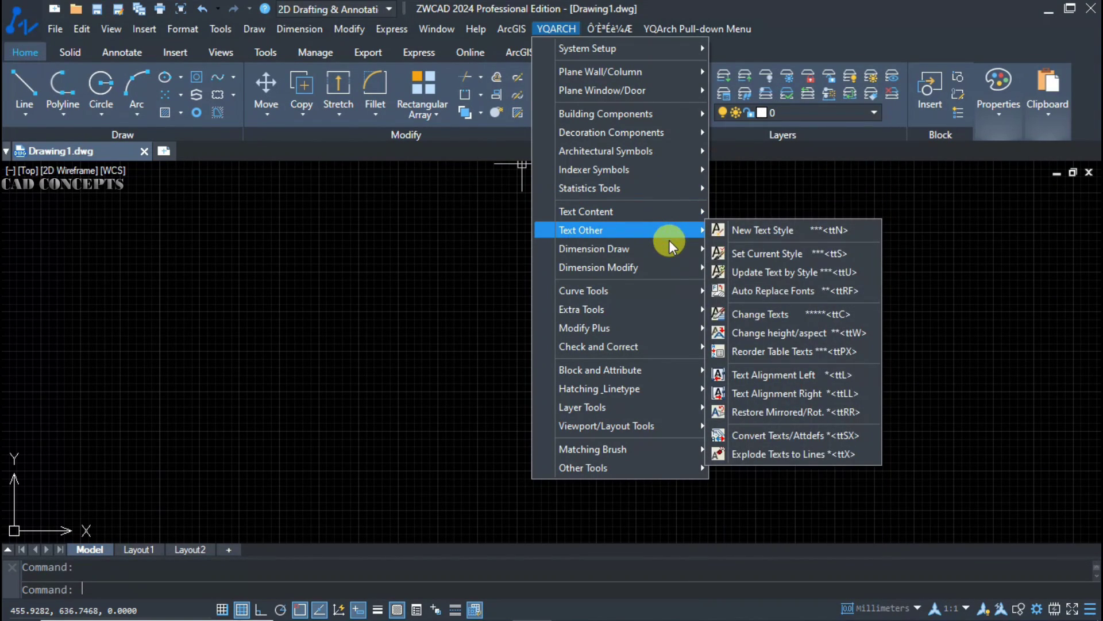
{"action": "mouse_move", "coordinate": [669, 264]}
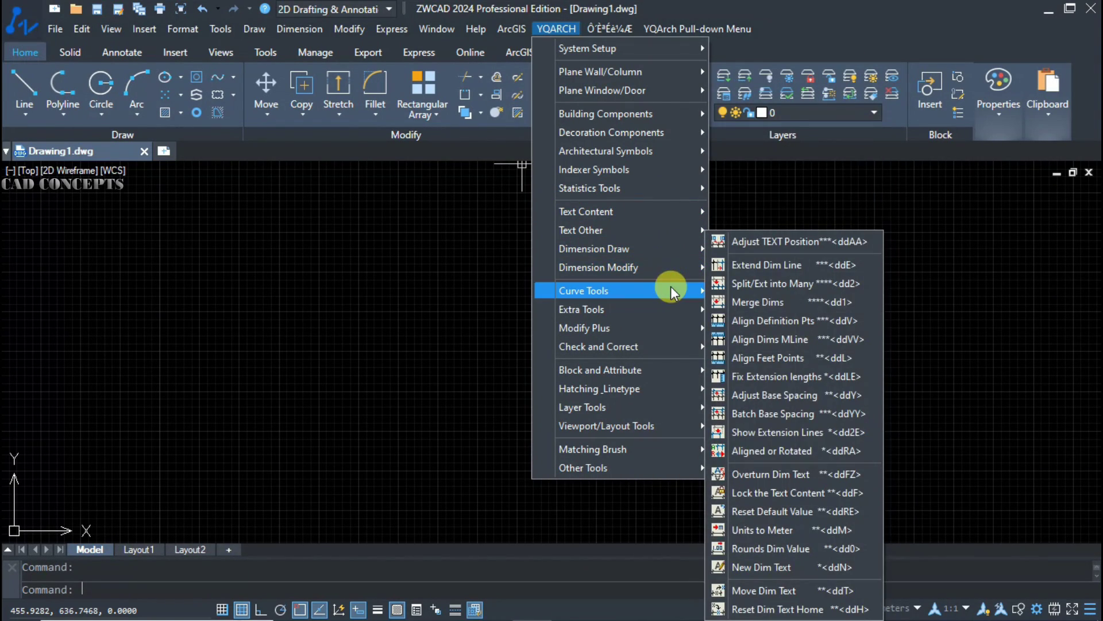
{"action": "mouse_move", "coordinate": [668, 305]}
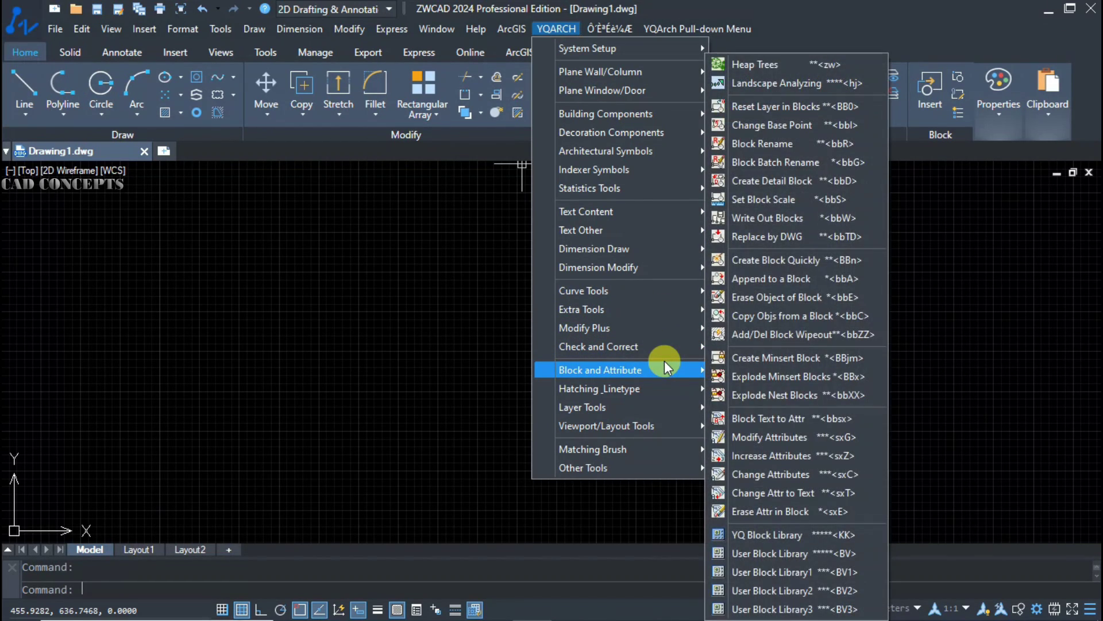
{"action": "mouse_move", "coordinate": [663, 393]}
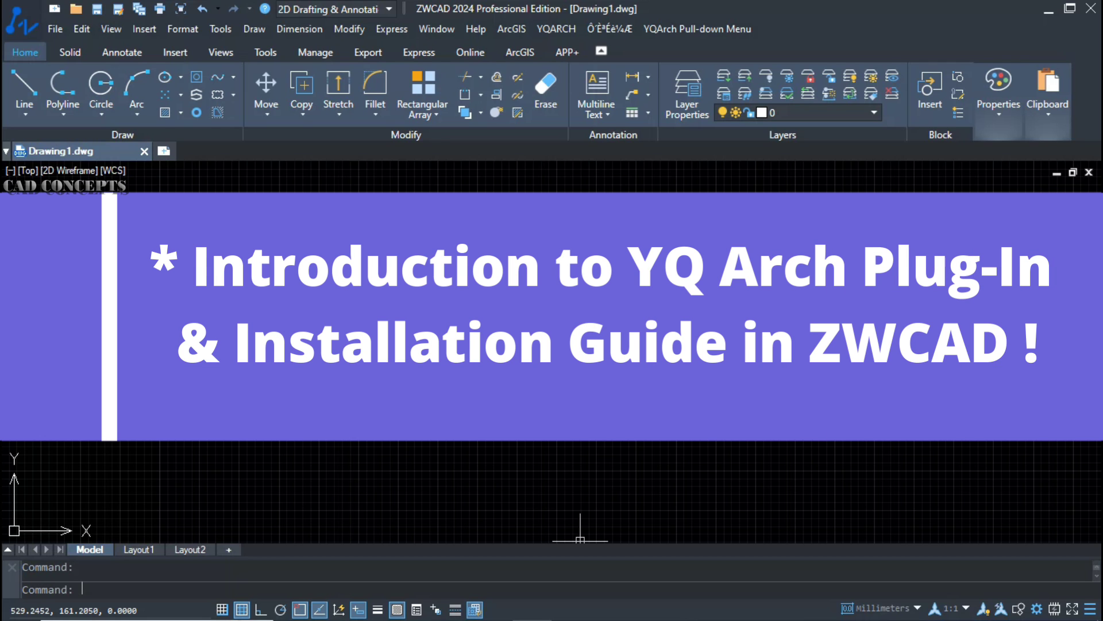
{"action": "left_click", "coordinate": [557, 29]}
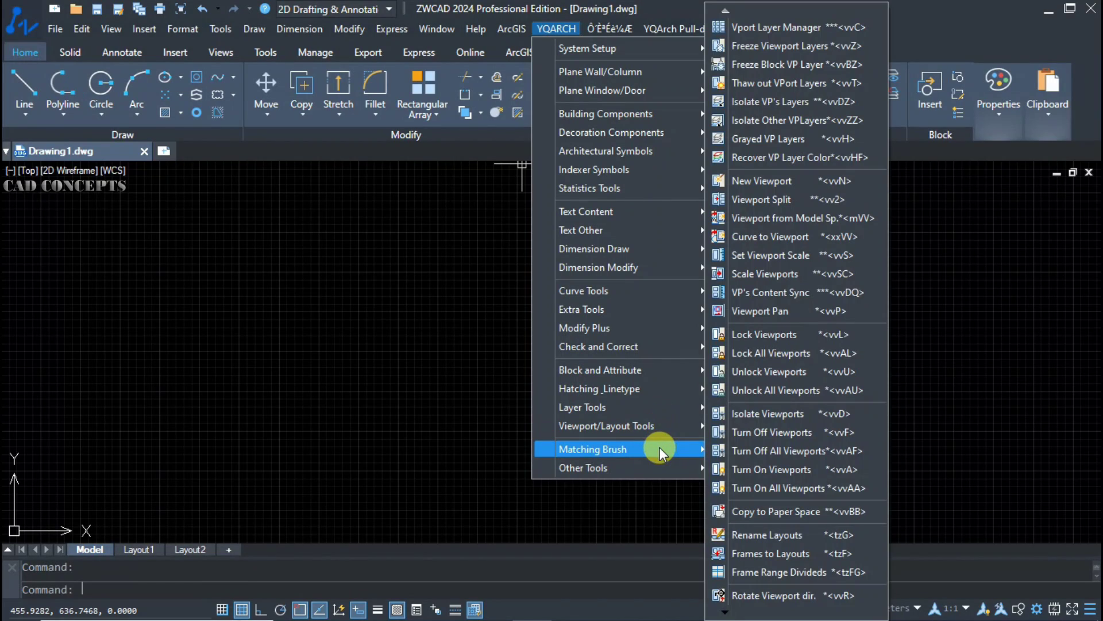
{"action": "mouse_move", "coordinate": [658, 467]}
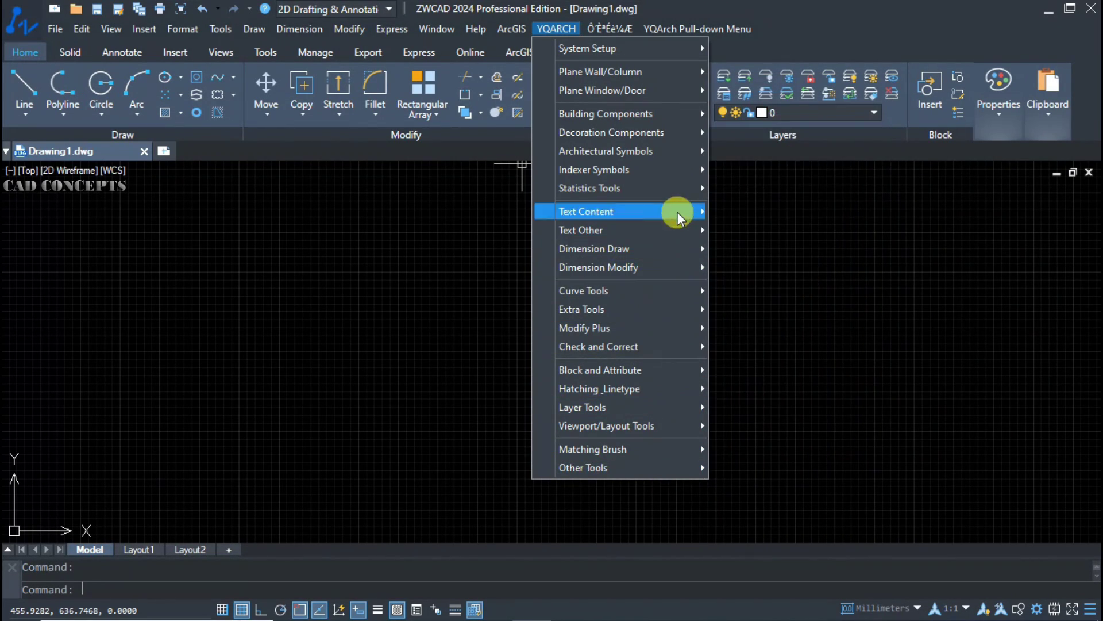
- Open the YQArch Command Pandect and review the Dimension Draw command list with its shortcuts
{"action": "mouse_move", "coordinate": [674, 70]}
{"action": "mouse_move", "coordinate": [674, 51]}
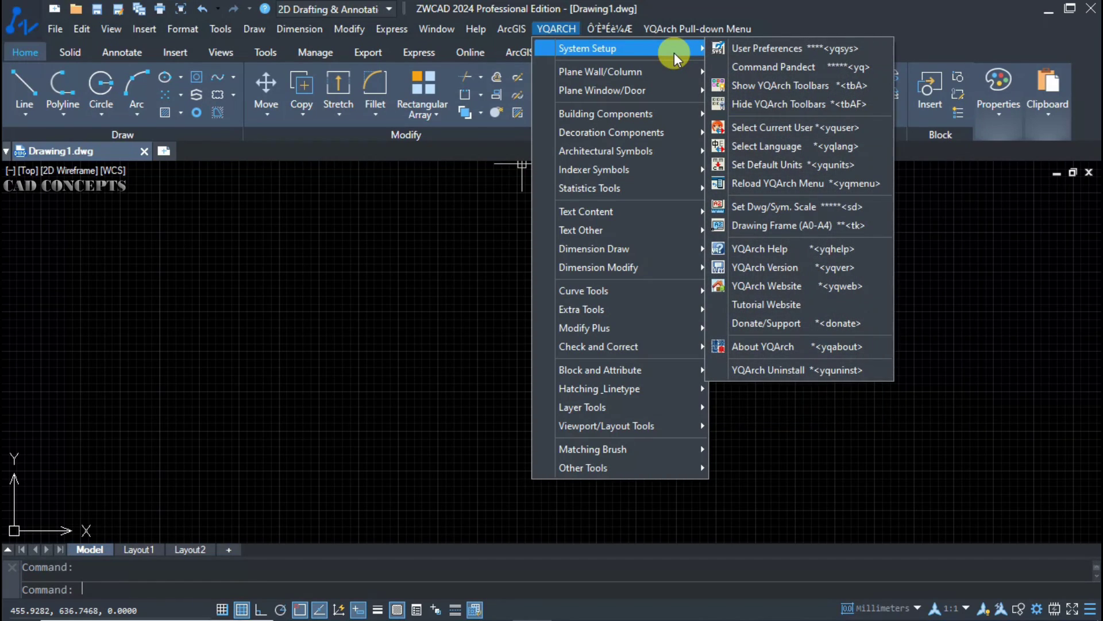
{"action": "left_click", "coordinate": [745, 67]}
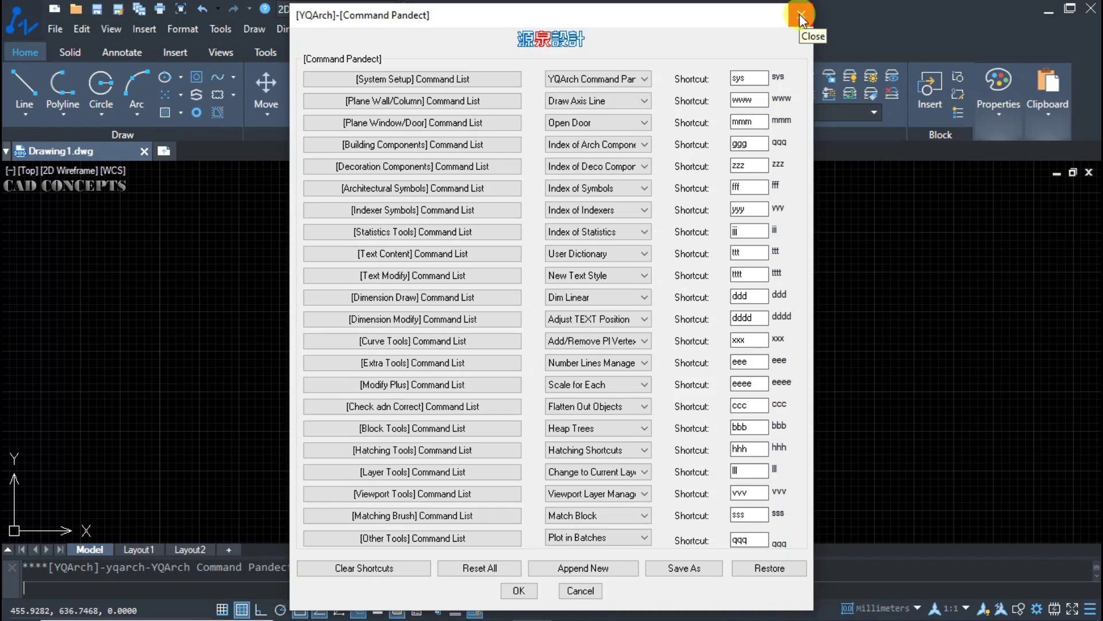
{"action": "left_click", "coordinate": [508, 298]}
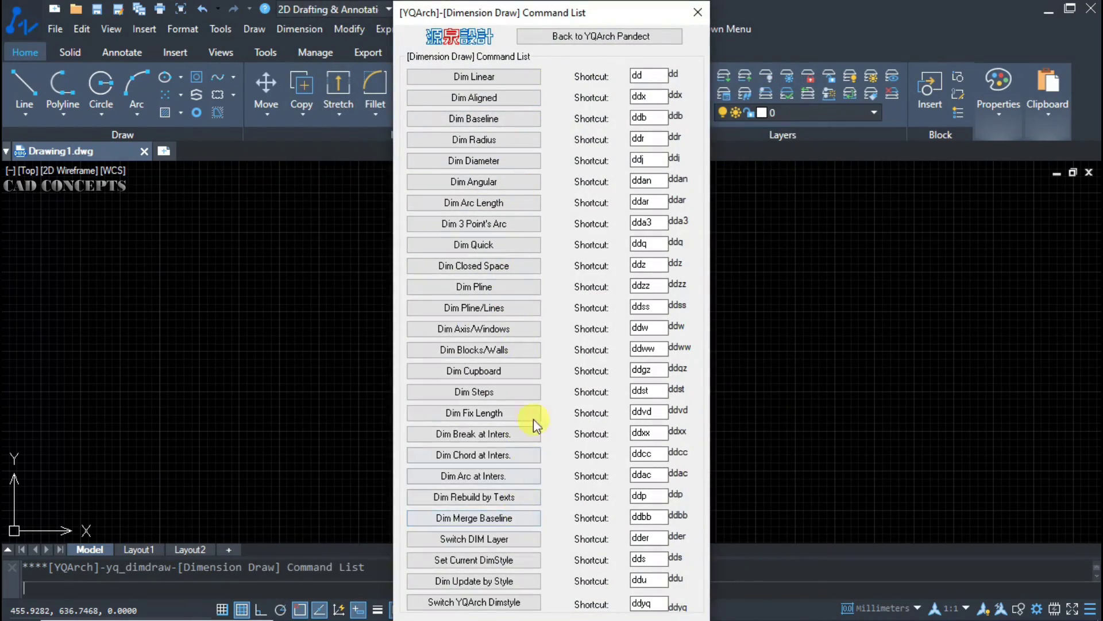
{"action": "left_click", "coordinate": [599, 36]}
- Review the Plane Window/Door and Plane Wall/Column command lists with their shortcuts, and close the Command Pandect
{"action": "left_click", "coordinate": [473, 114]}
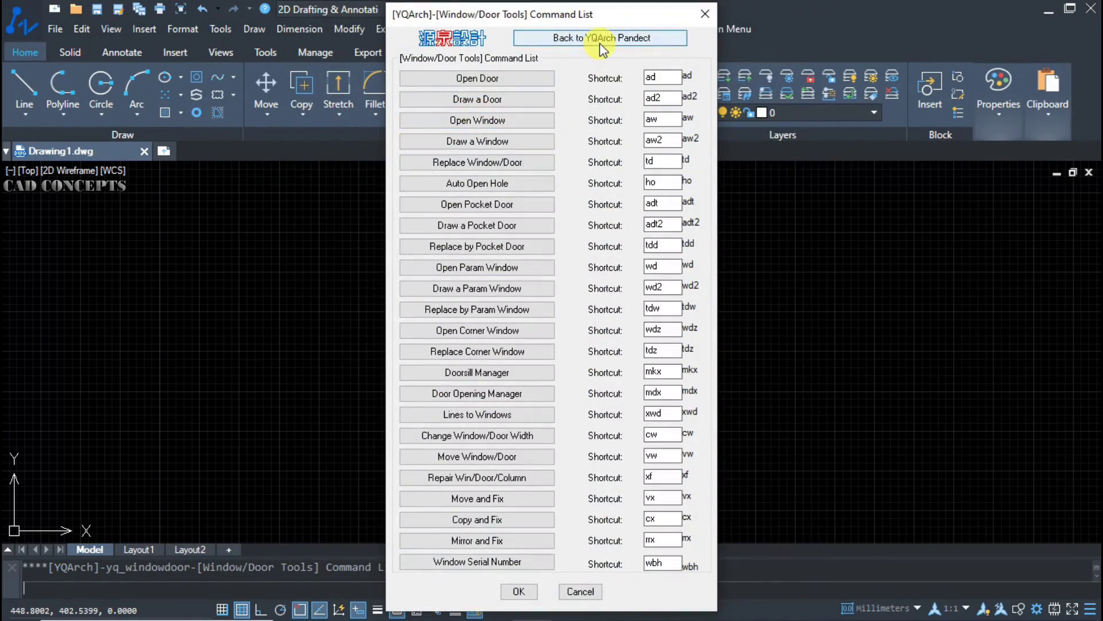
{"action": "left_click", "coordinate": [601, 41]}
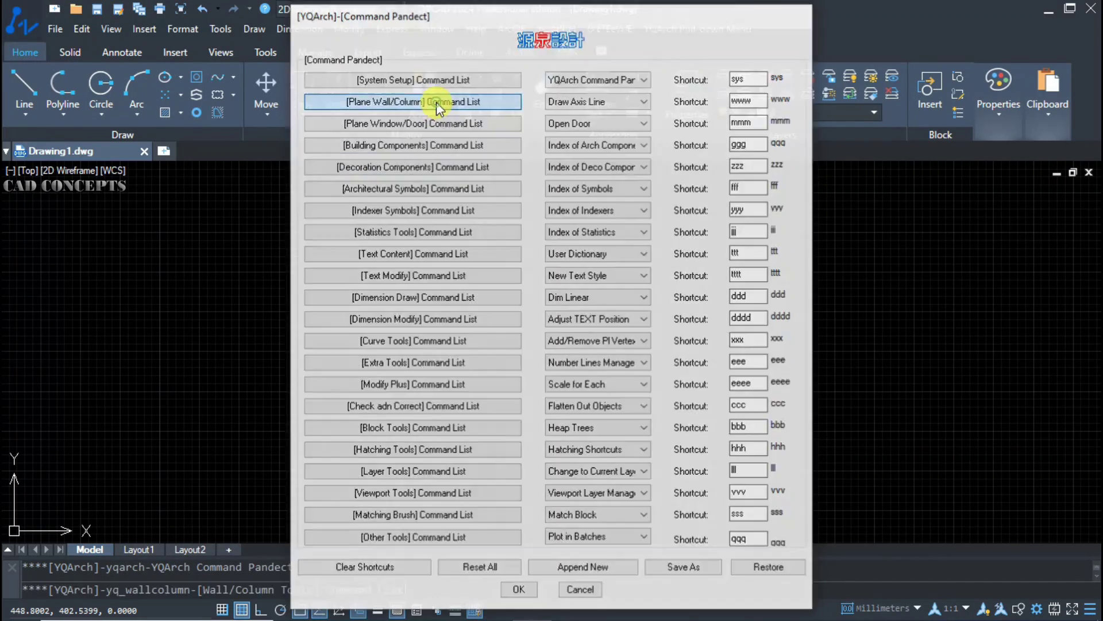
{"action": "left_click", "coordinate": [436, 102]}
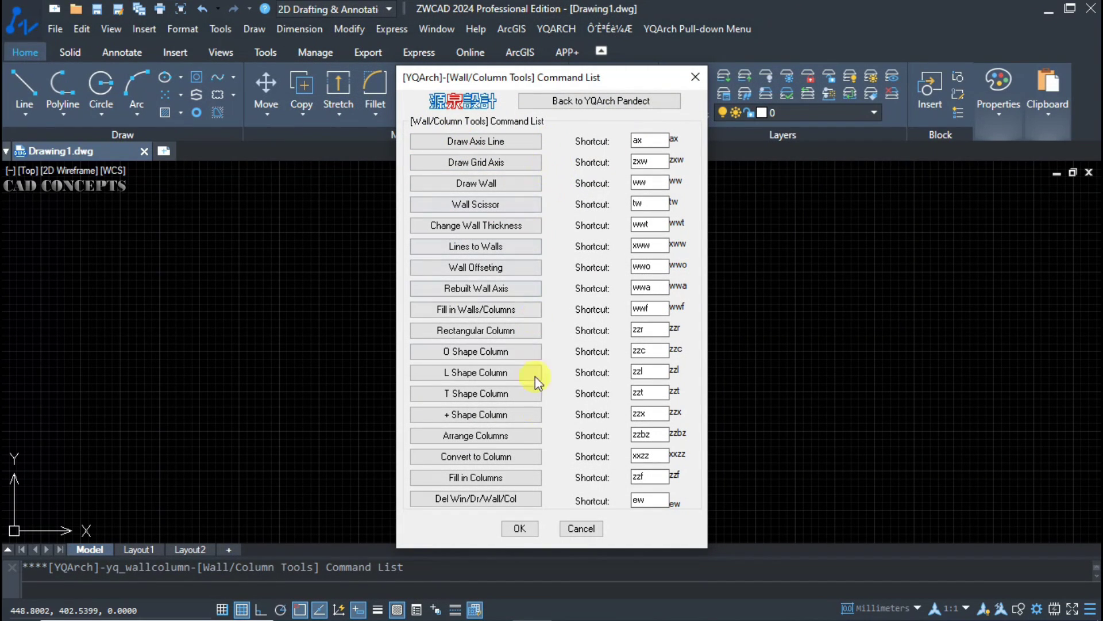
{"action": "double_click", "coordinate": [654, 140]}
{"action": "left_click", "coordinate": [685, 77]}
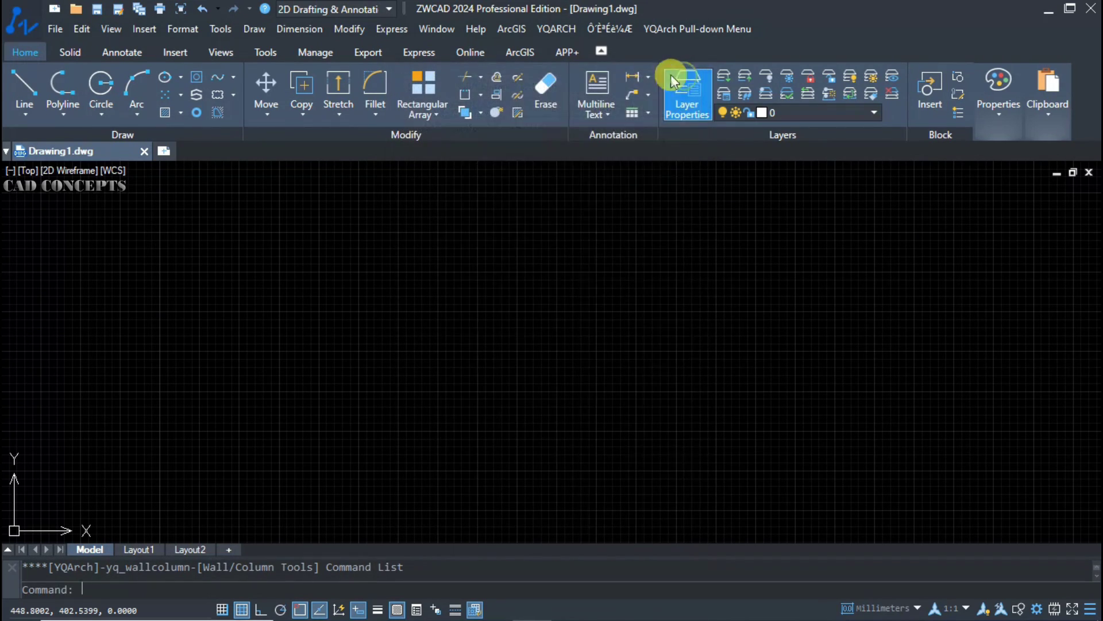
{"action": "left_click", "coordinate": [558, 29]}
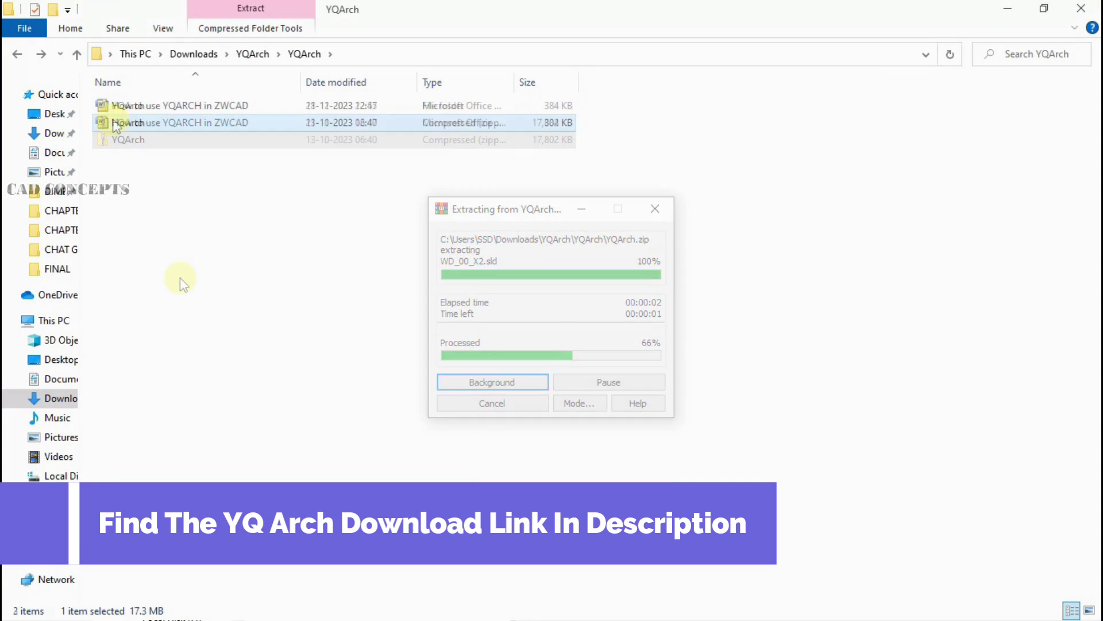
- Extract the YQArch zip archive in its current folder and open the sys subfolder of the extracted YQArch folder
{"action": "right_click", "coordinate": [114, 122]}
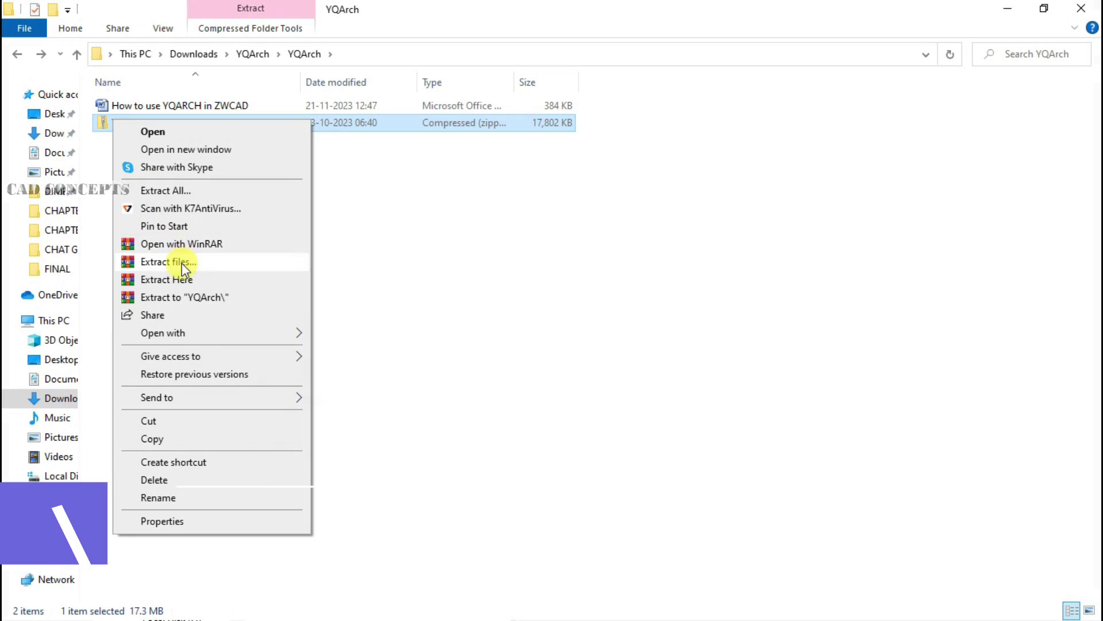
{"action": "left_click", "coordinate": [180, 278]}
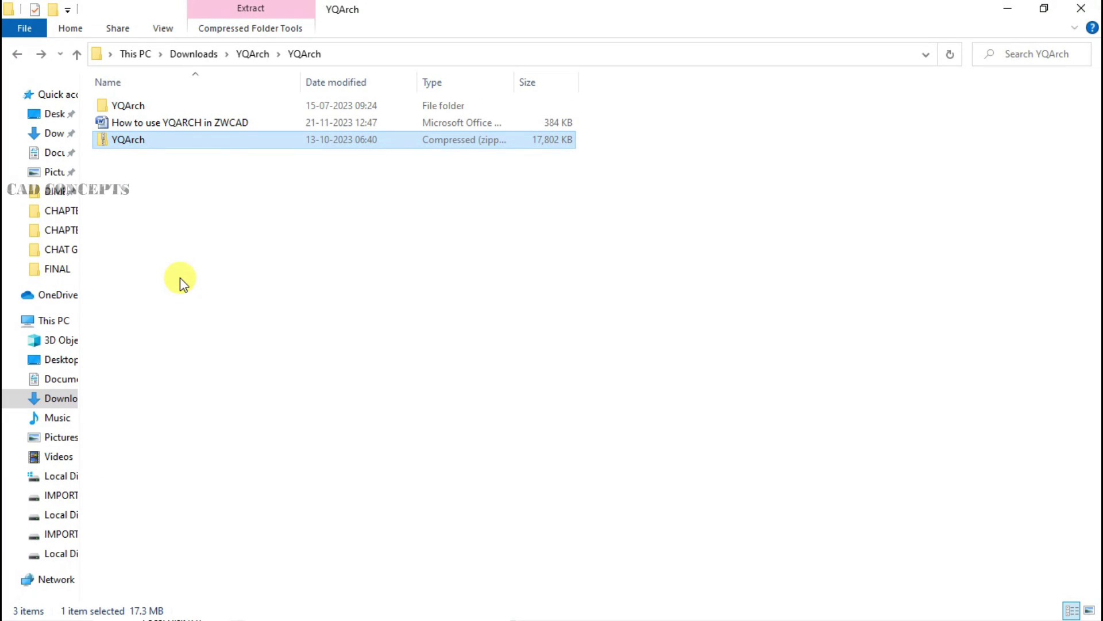
{"action": "double_click", "coordinate": [123, 106]}
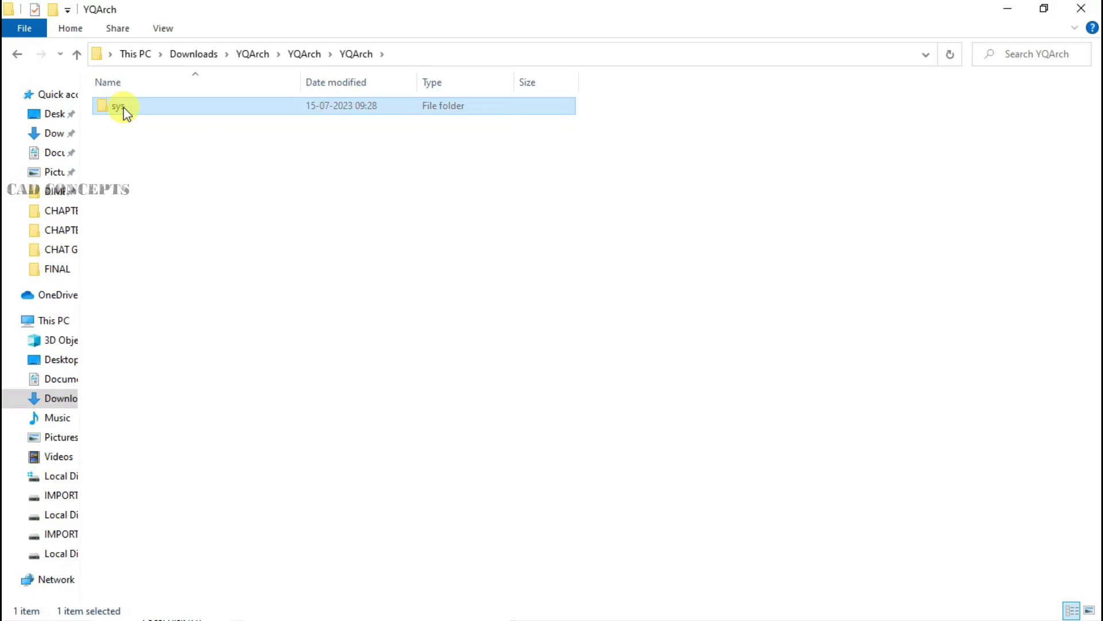
{"action": "double_click", "coordinate": [123, 105]}
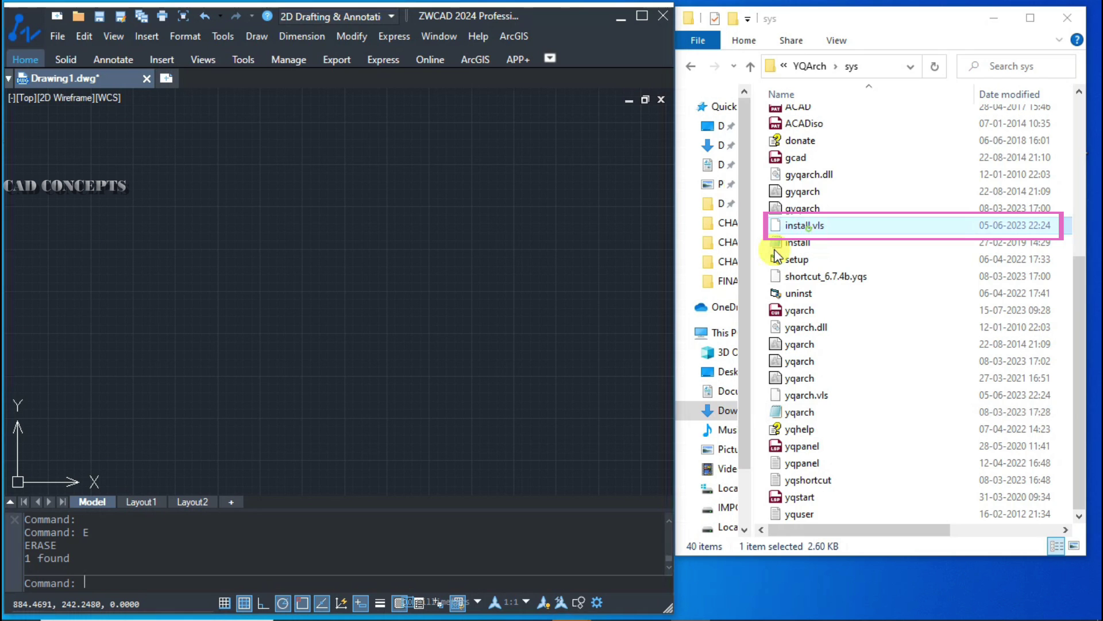
- Install the YQArch plug-in by loading install.vls from the sys folder into the open ZWCAD drawing, and maximize ZWCAD
{"action": "mouse_move", "coordinate": [793, 225]}
{"action": "left_mouse_down"}
{"action": "mouse_move", "coordinate": [701, 283]}
{"action": "mouse_move", "coordinate": [540, 350]}
{"action": "left_mouse_up"}
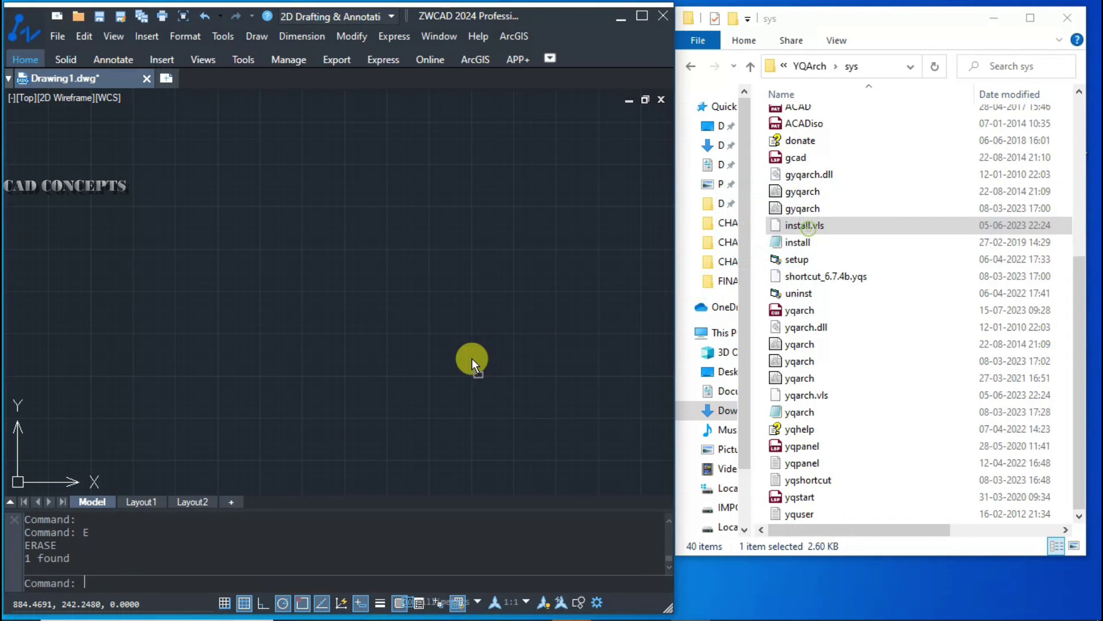
{"action": "left_click_drag", "start_coordinate": [471, 359], "coordinate": [470, 357]}
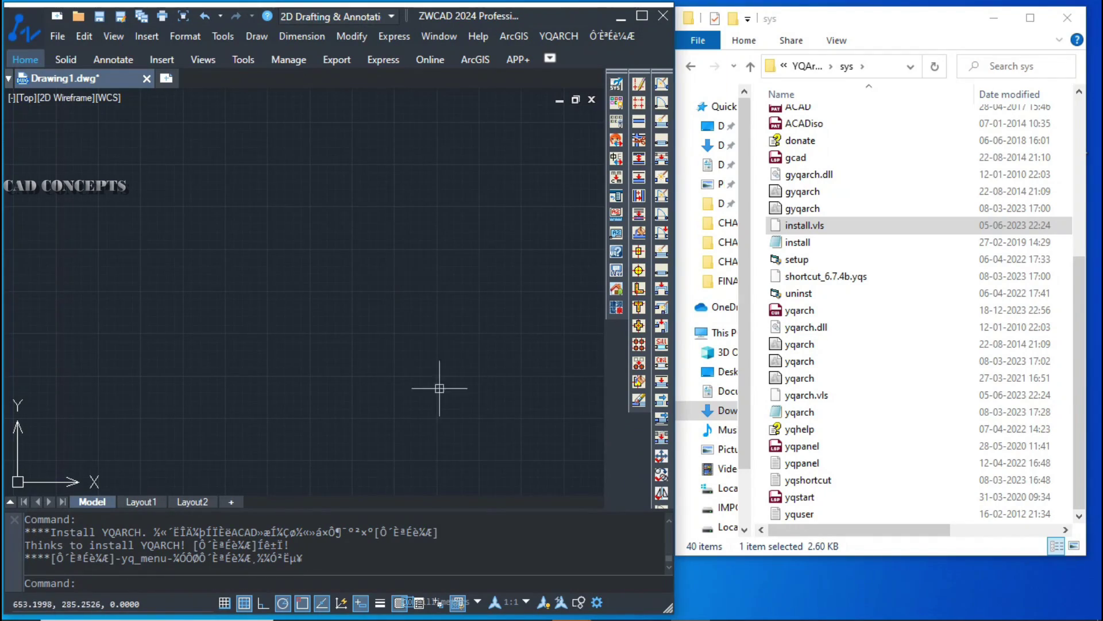
{"action": "left_click", "coordinate": [642, 16]}
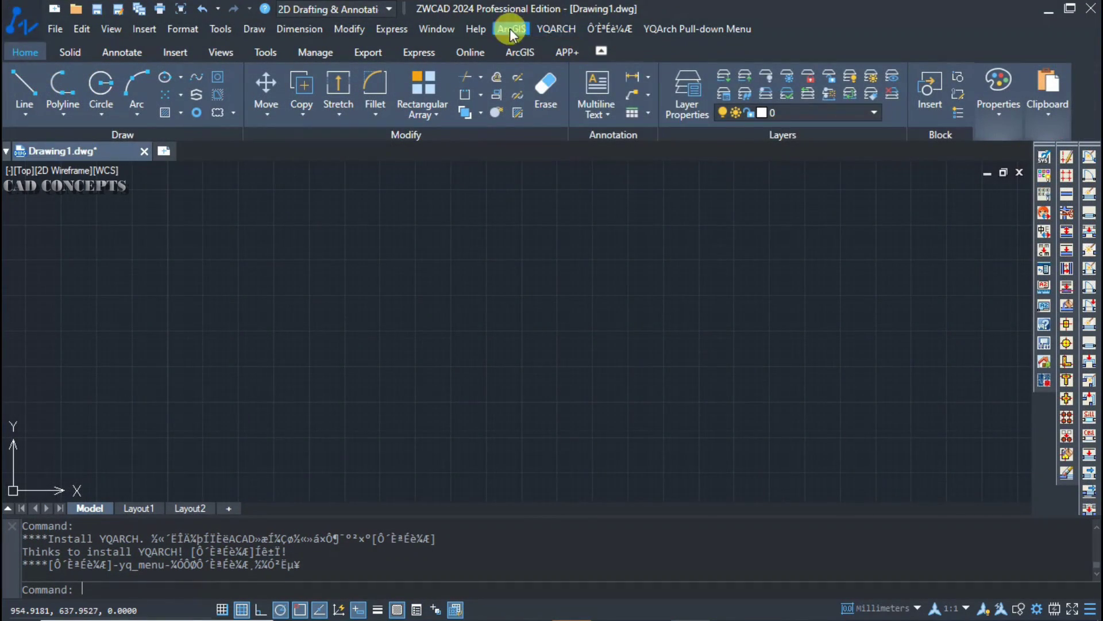
- Check the installed YQArch commands by opening User Preferences and viewing the plug-in's tool categories
{"action": "left_click", "coordinate": [556, 29]}
{"action": "mouse_move", "coordinate": [587, 49]}
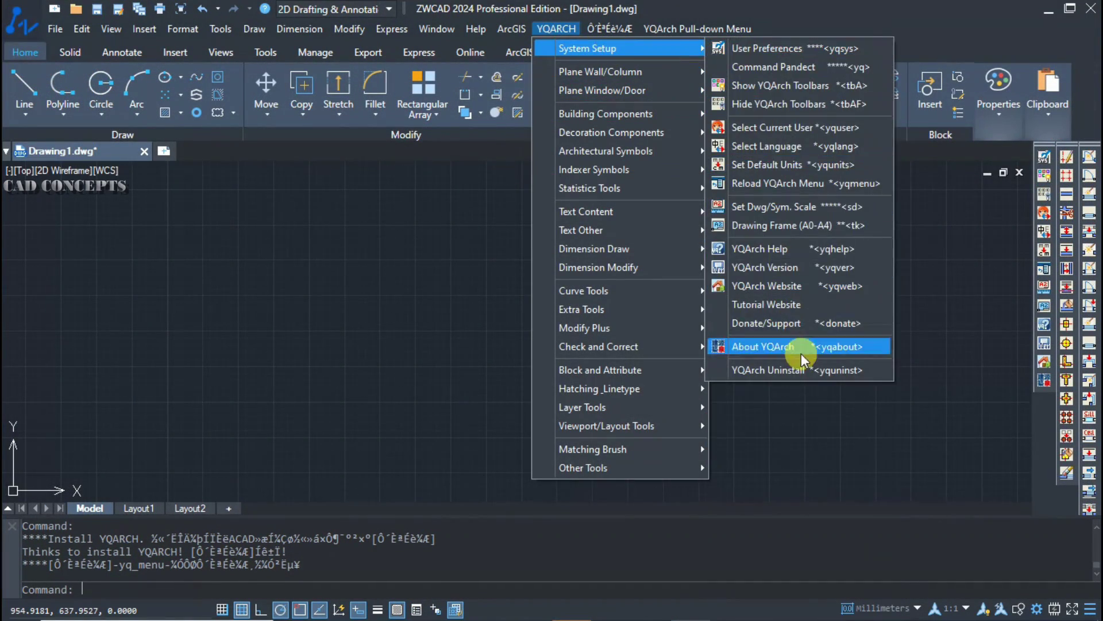
{"action": "left_click", "coordinate": [764, 50]}
{"action": "left_click", "coordinate": [568, 32]}
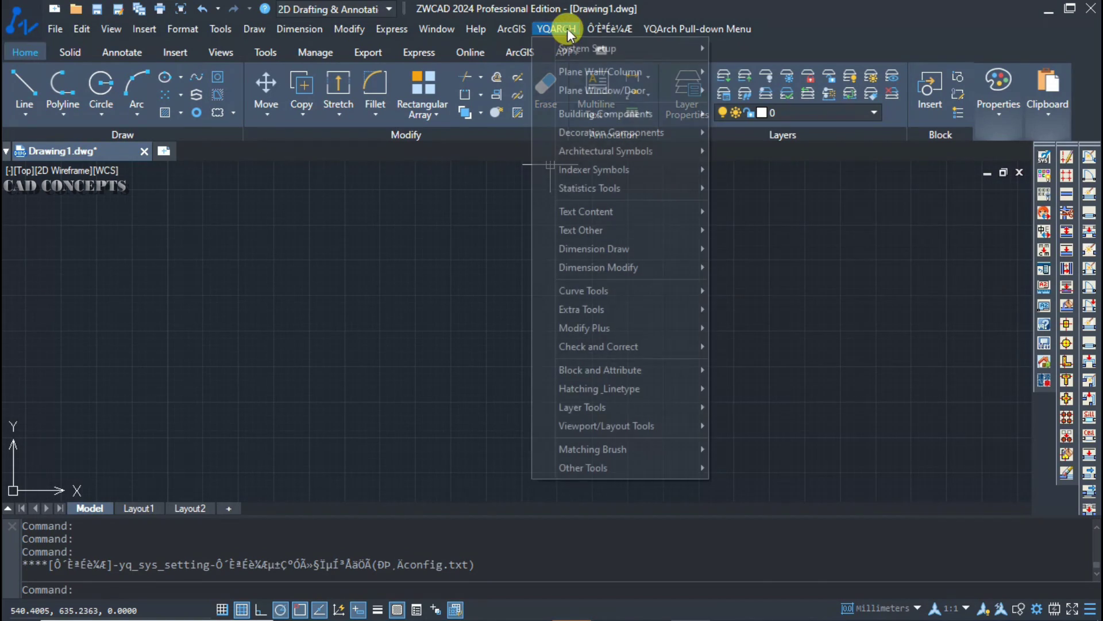
{"action": "mouse_move", "coordinate": [586, 188]}
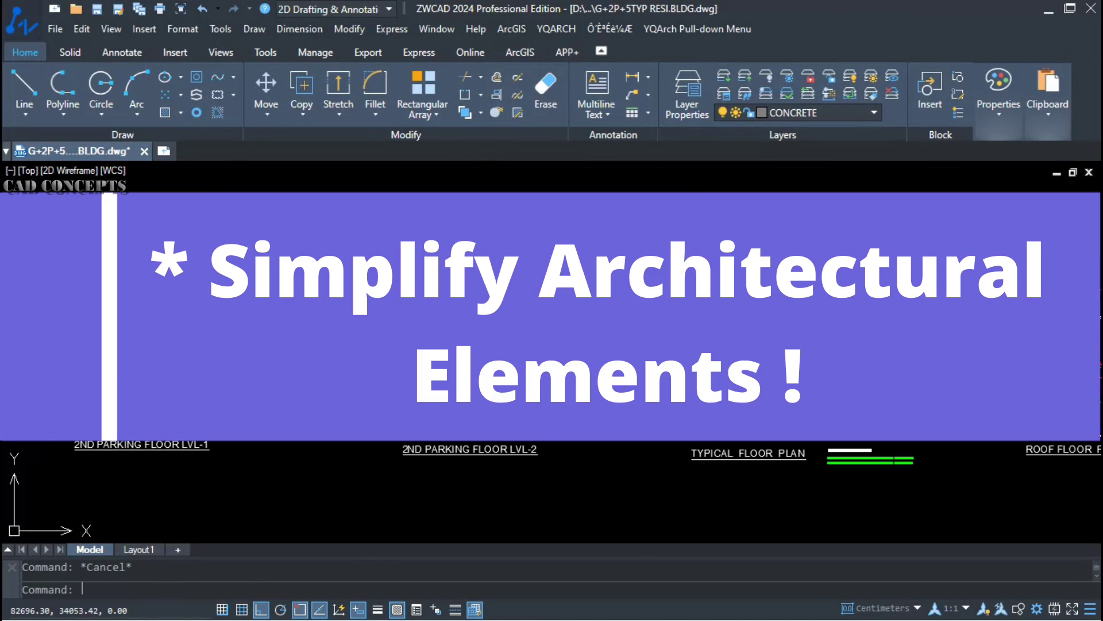
- Examine the stair, lift and corridor areas across the floor plans of the G+2P+5TYP RESI.BLDG drawing
{"action": "scroll", "coordinate": [706, 322], "scroll_direction": "up", "scroll_amount": 5}
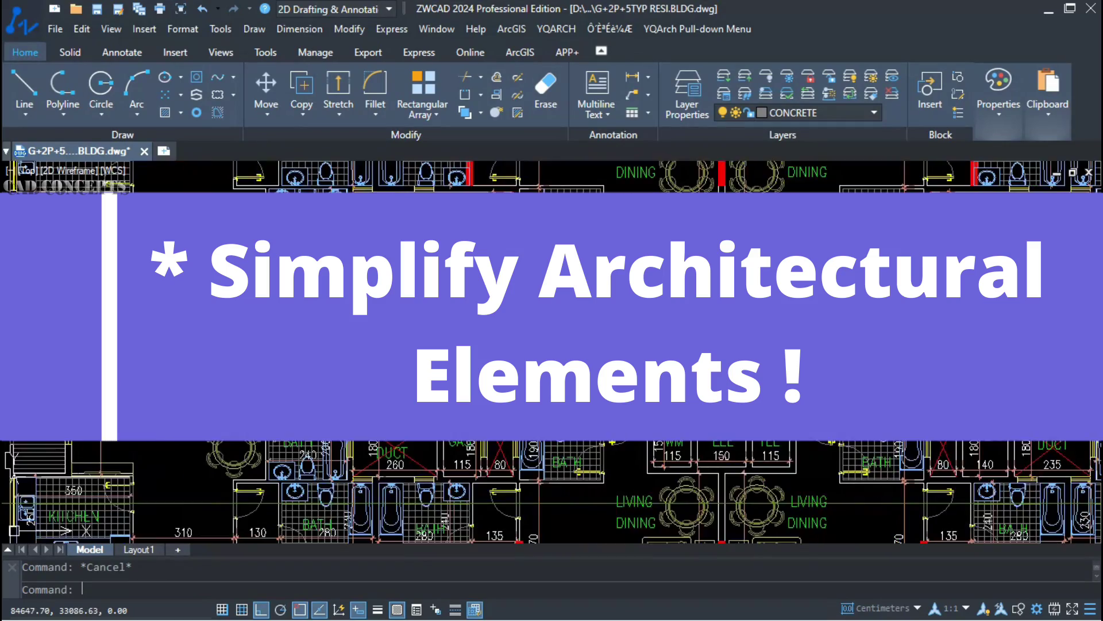
{"action": "scroll", "coordinate": [527, 361], "scroll_direction": "up", "scroll_amount": 1}
{"action": "middle_click_drag", "start_coordinate": [527, 362], "coordinate": [528, 396]}
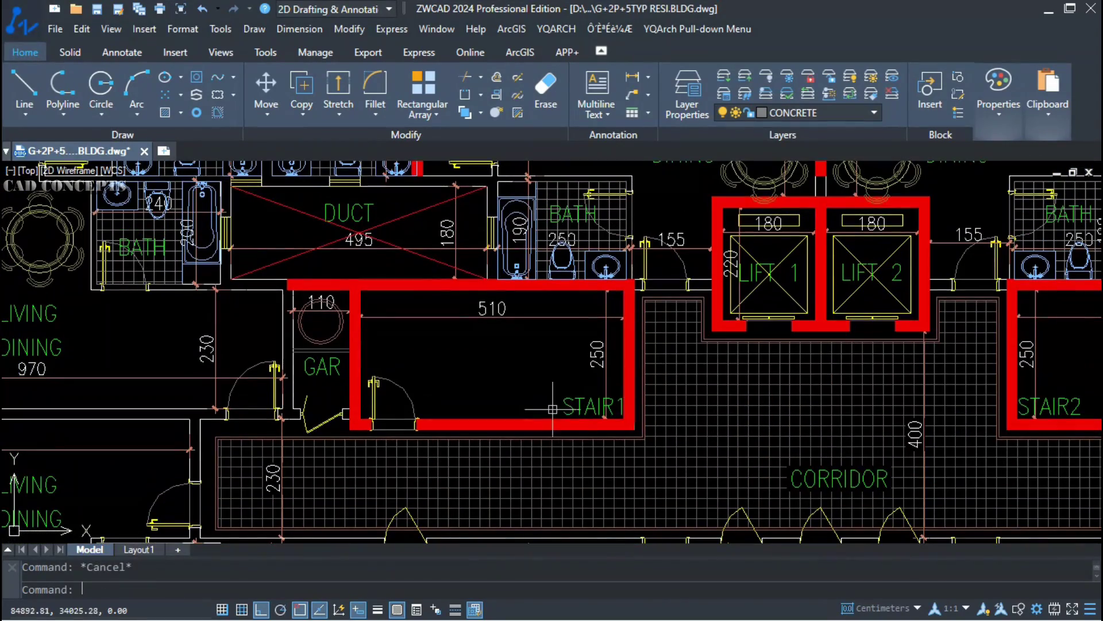
{"action": "scroll", "coordinate": [360, 311], "scroll_direction": "down", "scroll_amount": 2}
{"action": "scroll", "coordinate": [534, 325], "scroll_direction": "down", "scroll_amount": 5}
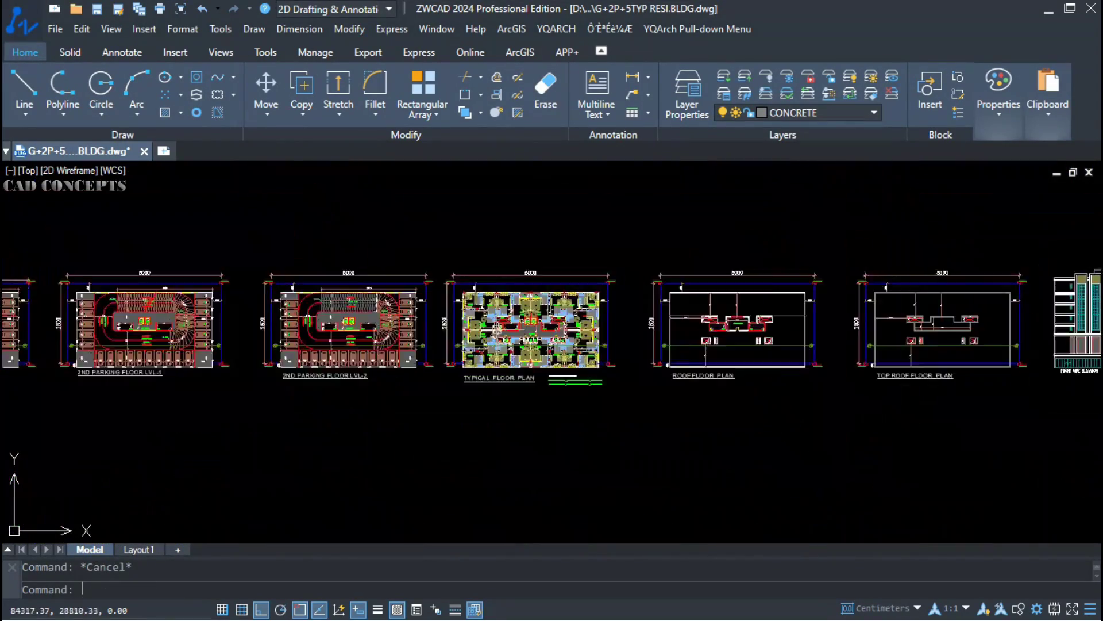
{"action": "scroll", "coordinate": [712, 319], "scroll_direction": "up", "scroll_amount": 3}
{"action": "scroll", "coordinate": [484, 333], "scroll_direction": "up", "scroll_amount": 2}
{"action": "scroll", "coordinate": [882, 371], "scroll_direction": "down", "scroll_amount": 3}
{"action": "scroll", "coordinate": [802, 375], "scroll_direction": "down", "scroll_amount": 2}
{"action": "scroll", "coordinate": [163, 386], "scroll_direction": "up", "scroll_amount": 5}
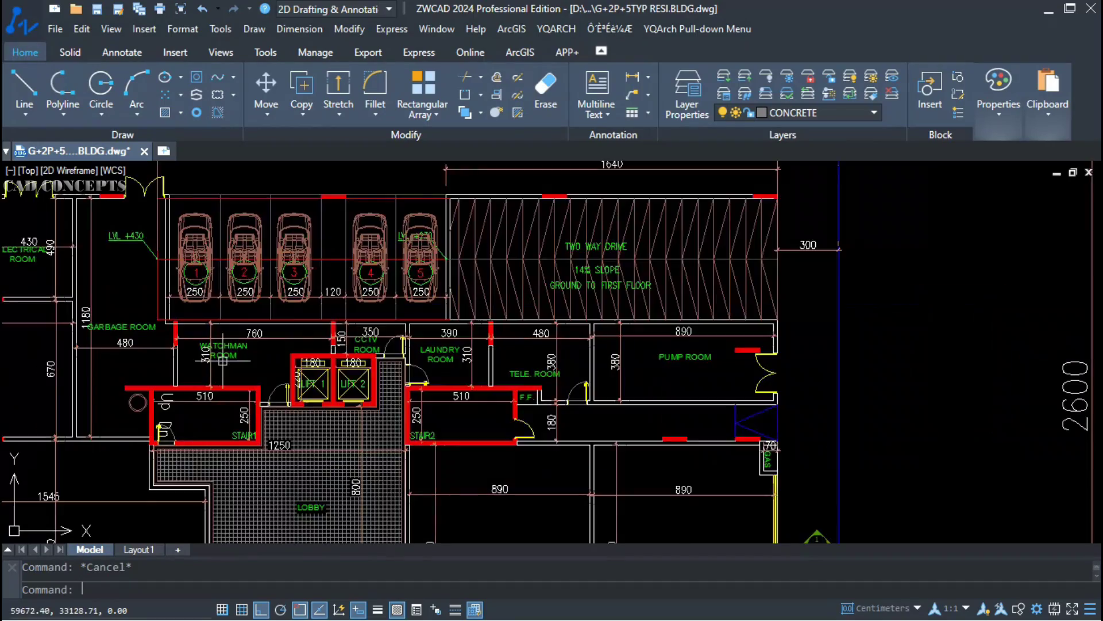
{"action": "scroll", "coordinate": [104, 390], "scroll_direction": "down", "scroll_amount": 4}
{"action": "middle_click_drag", "start_coordinate": [940, 390], "coordinate": [722, 387]}
{"action": "scroll", "coordinate": [703, 388], "scroll_direction": "up", "scroll_amount": 8}
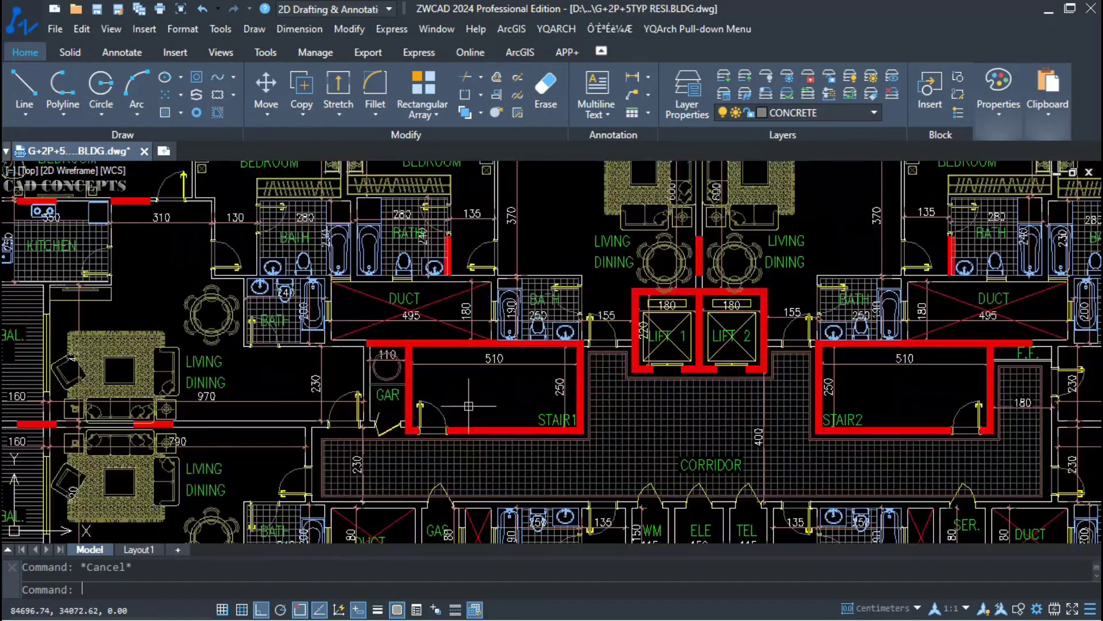
- Start a YQArch staircase plan and measure its total width between the long walls of STAIR1 in the typical floor plan
{"action": "type", "text": "L"}
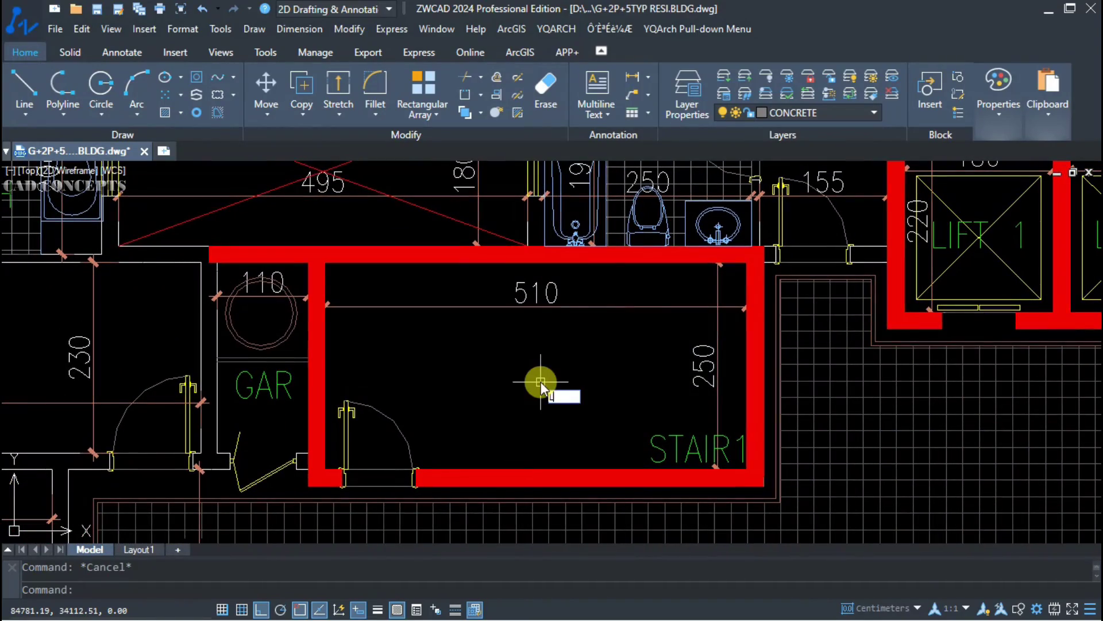
{"action": "type", "text": "TP"}
{"action": "key", "text": "Return"}
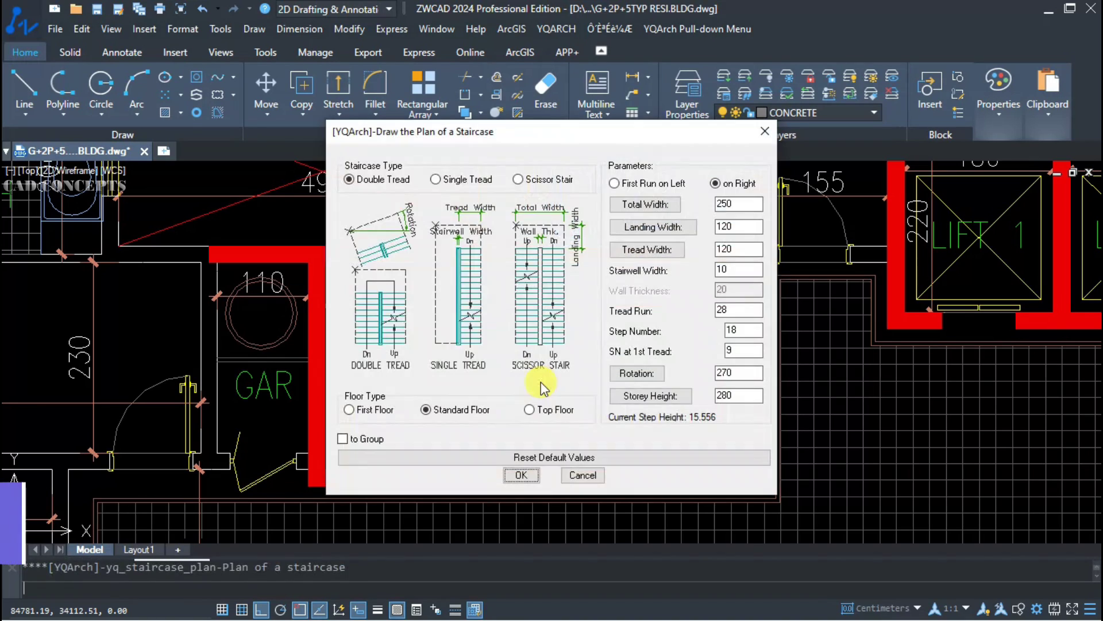
{"action": "left_click", "coordinate": [660, 206]}
{"action": "left_click", "coordinate": [590, 263]}
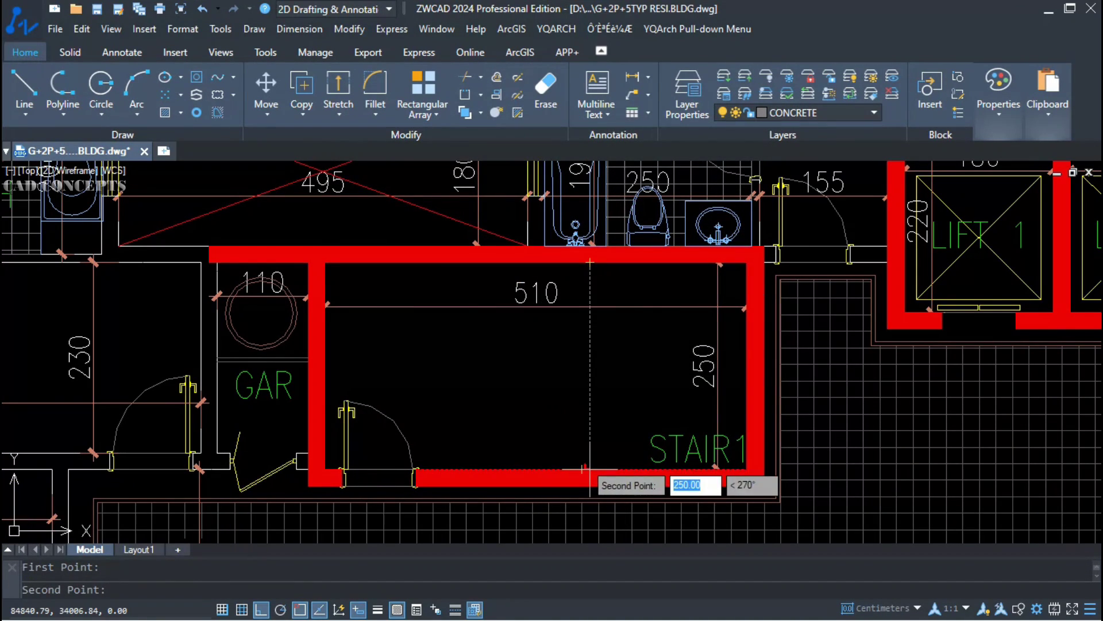
{"action": "left_click", "coordinate": [655, 472]}
- Set 20 steps, 10 at the first tread and a 340 storey height, then insert the grouped staircase at STAIR1's inner upper-right corner
{"action": "left_click", "coordinate": [720, 227]}
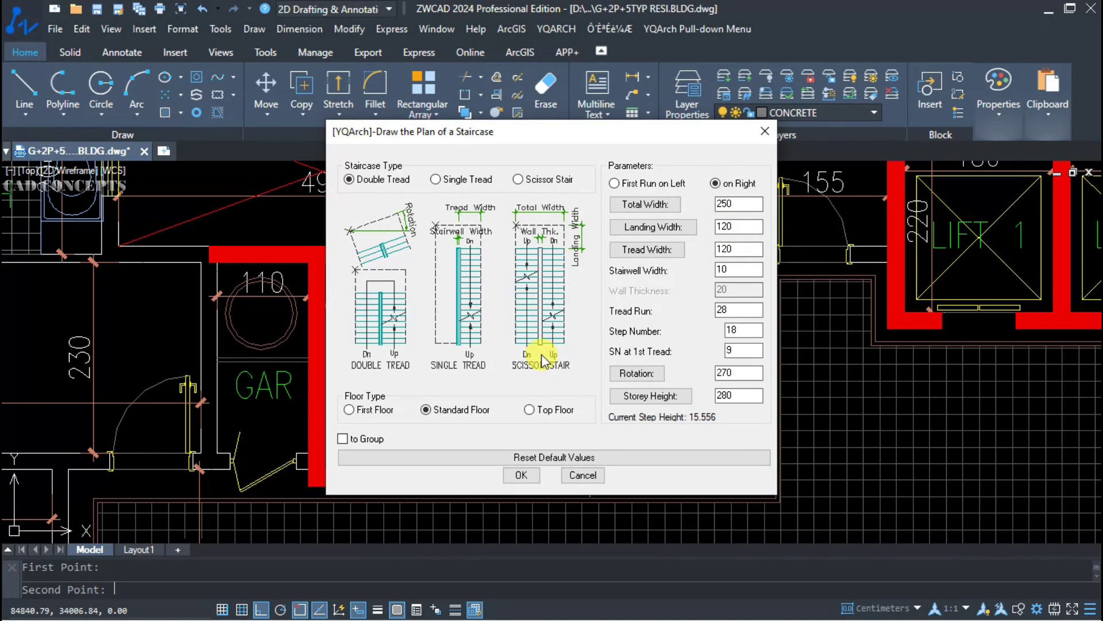
{"action": "left_click", "coordinate": [342, 438]}
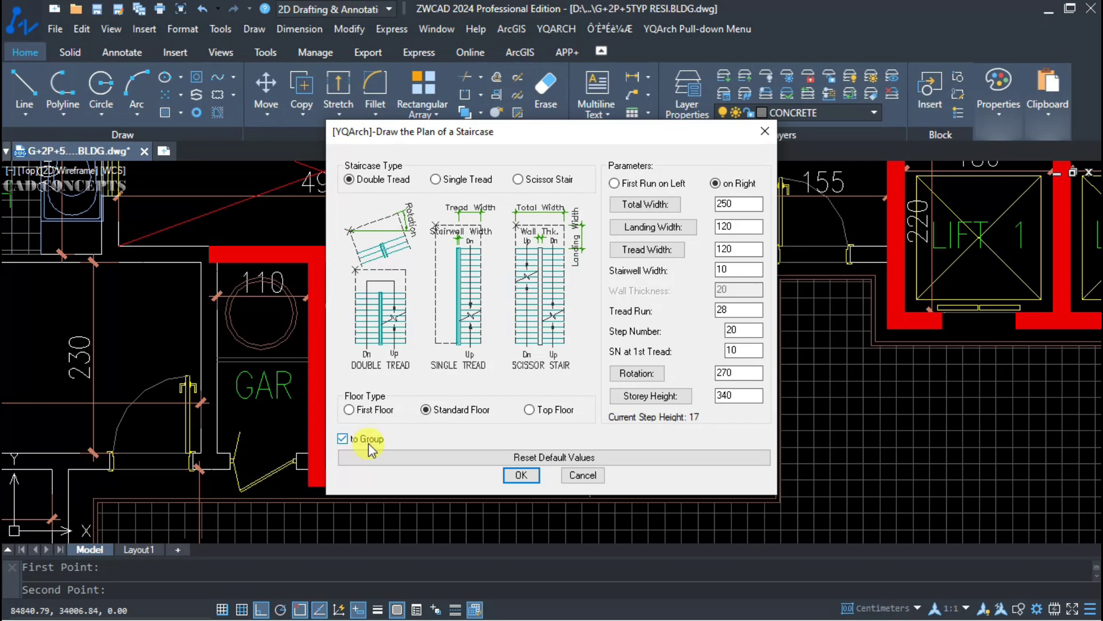
{"action": "left_click", "coordinate": [514, 480]}
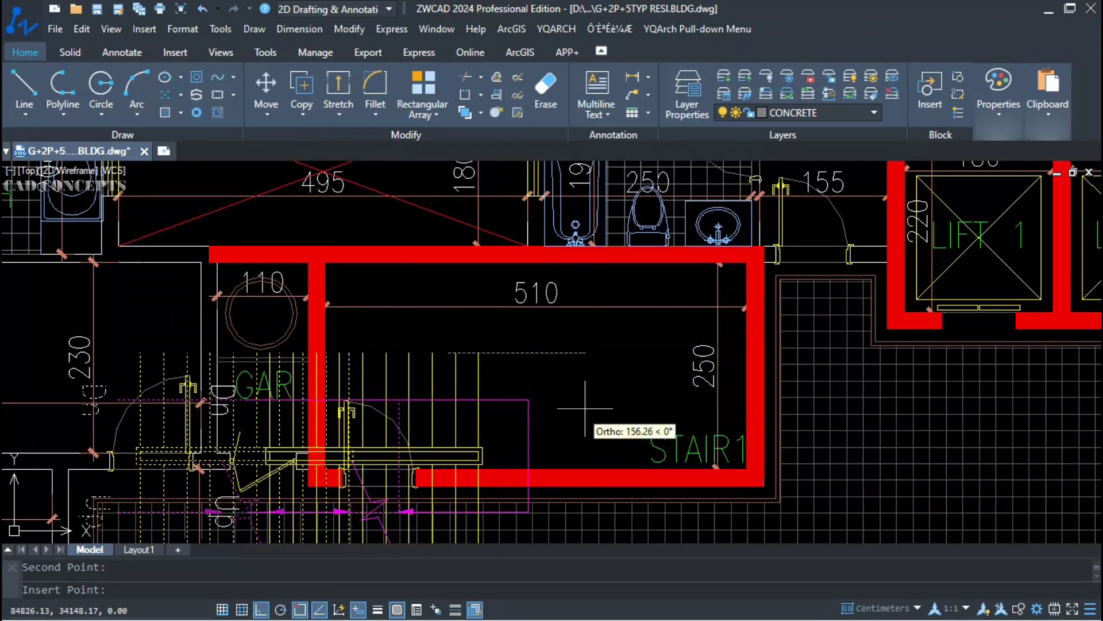
{"action": "left_click", "coordinate": [742, 264]}
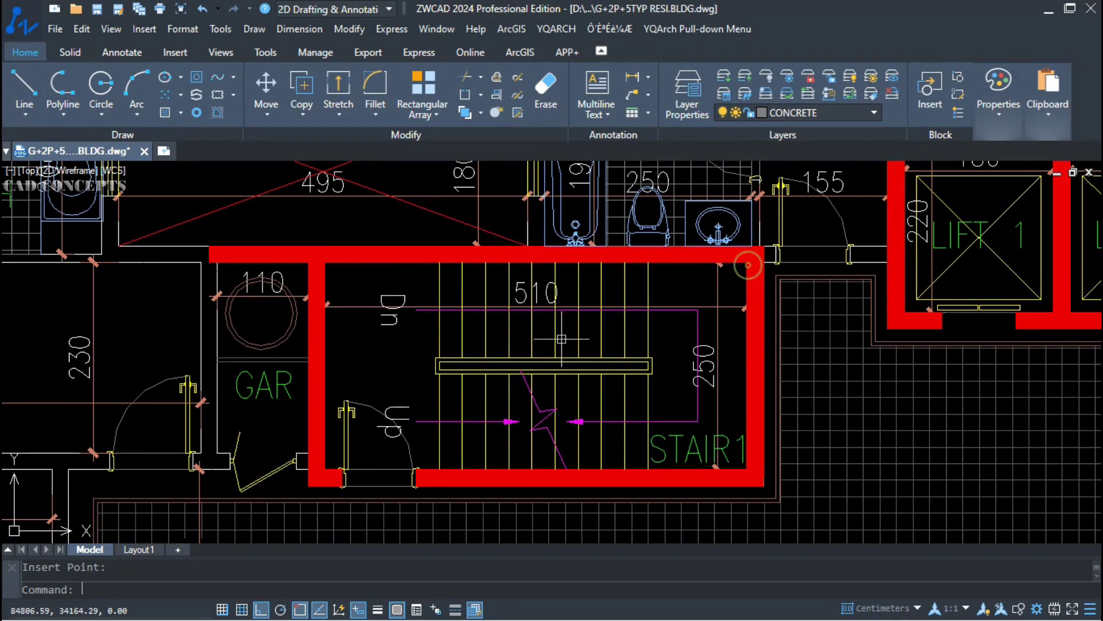
{"action": "left_click", "coordinate": [446, 422]}
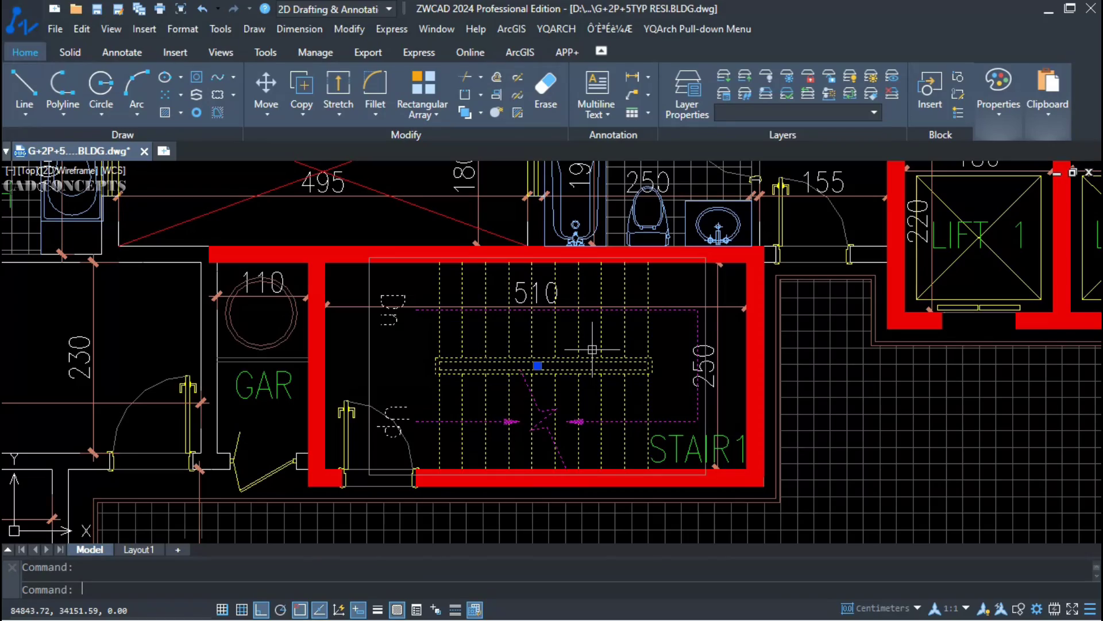
{"action": "key", "text": "Escape"}
- Insert the same double-tread staircase plan into STAIR1 of the 2ND PARKING FLOOR LVL-2 plan
{"action": "scroll", "coordinate": [592, 349], "scroll_direction": "down", "scroll_amount": 8}
{"action": "scroll", "coordinate": [816, 356], "scroll_direction": "up", "scroll_amount": 8}
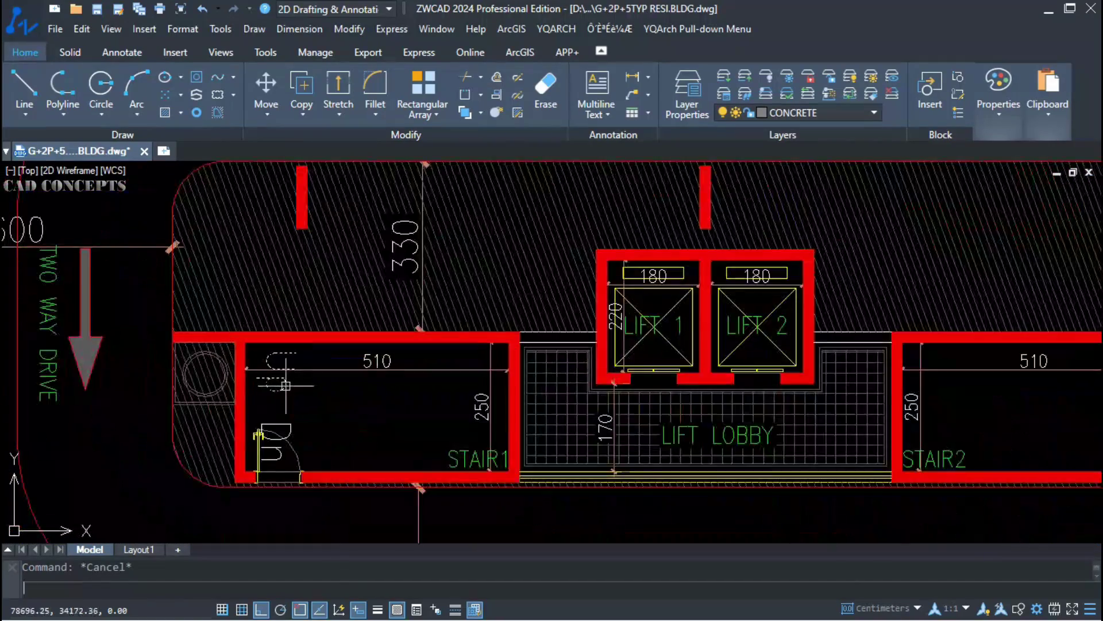
{"action": "key", "text": "Return"}
{"action": "key", "text": "Return"}
{"action": "scroll", "coordinate": [516, 322], "scroll_direction": "up", "scroll_amount": 5}
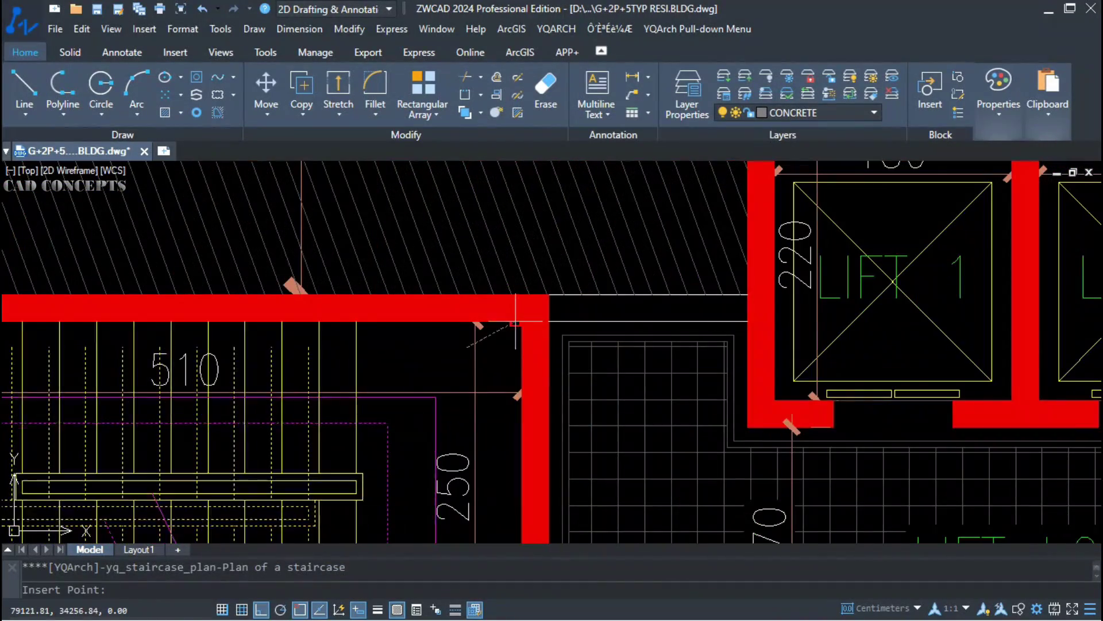
{"action": "left_click", "coordinate": [515, 322]}
{"action": "scroll", "coordinate": [516, 322], "scroll_direction": "down", "scroll_amount": 4}
{"action": "scroll", "coordinate": [459, 368], "scroll_direction": "up", "scroll_amount": 4}
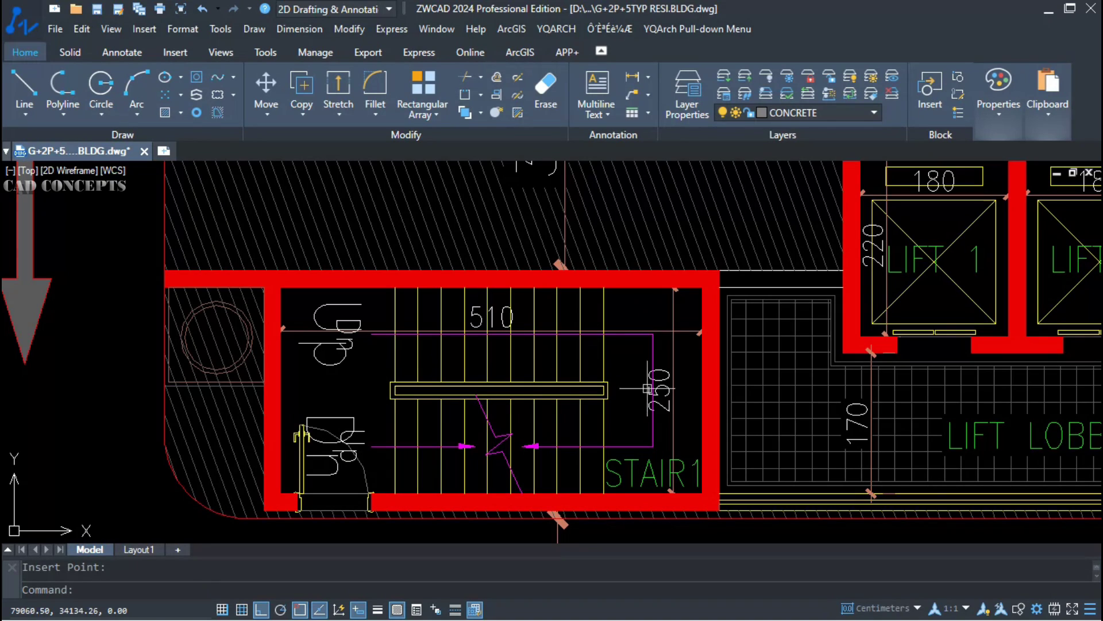
- Insert a staircase plan with the first run on the left into STAIR1 of the 2ND PARKING FLOOR LVL-1 plan
{"action": "key", "text": "Return"}
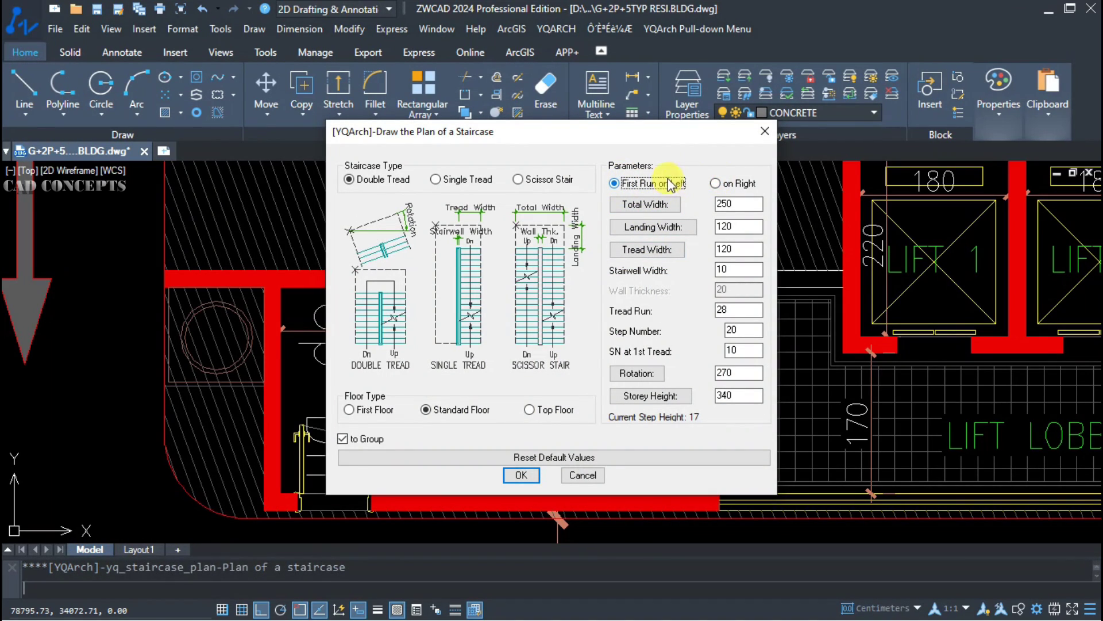
{"action": "left_click", "coordinate": [521, 475]}
{"action": "scroll", "coordinate": [295, 412], "scroll_direction": "down", "scroll_amount": 5}
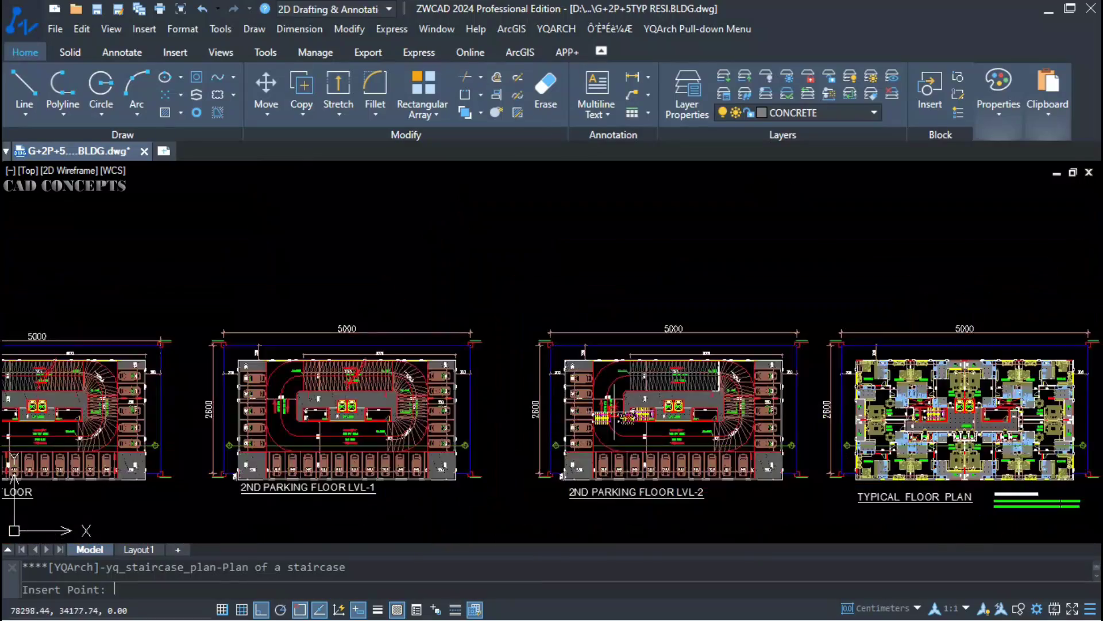
{"action": "scroll", "coordinate": [295, 412], "scroll_direction": "up", "scroll_amount": 5}
{"action": "scroll", "coordinate": [415, 430], "scroll_direction": "up", "scroll_amount": 5}
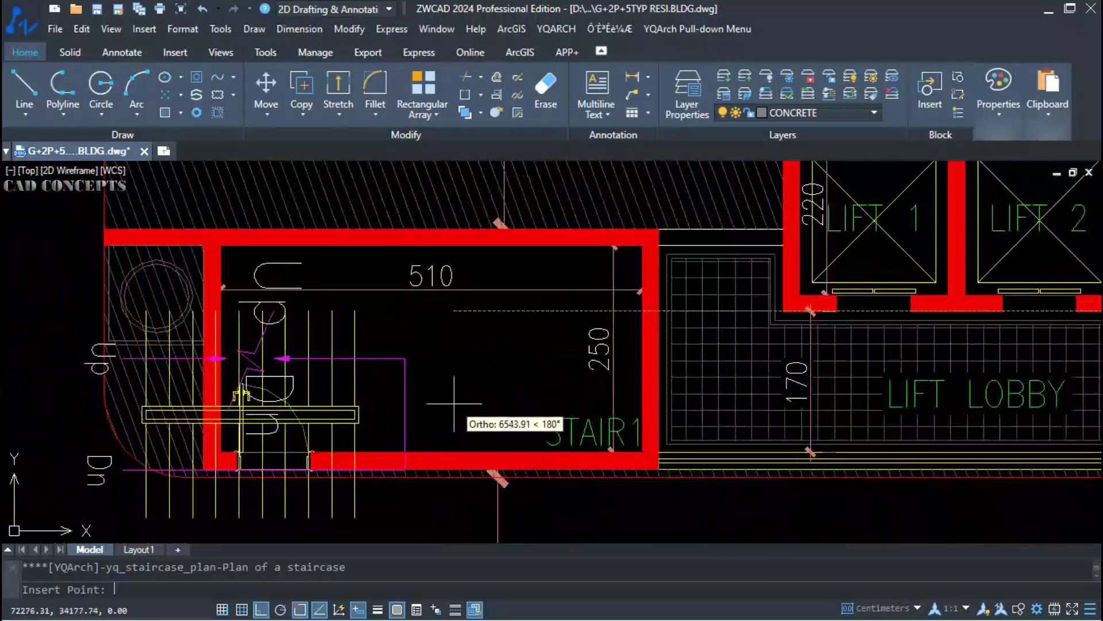
{"action": "left_click", "coordinate": [643, 245]}
- Insert the 20-step staircase plan into STAIR1 on the floor plan with the large lobby
{"action": "key", "text": "Return"}
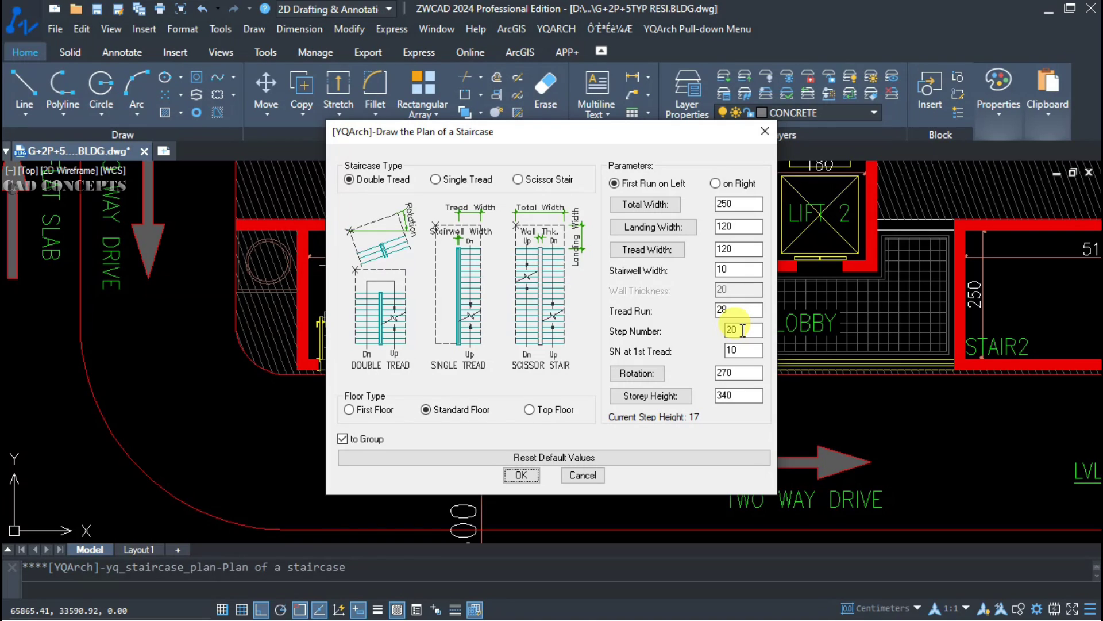
{"action": "left_click", "coordinate": [521, 475]}
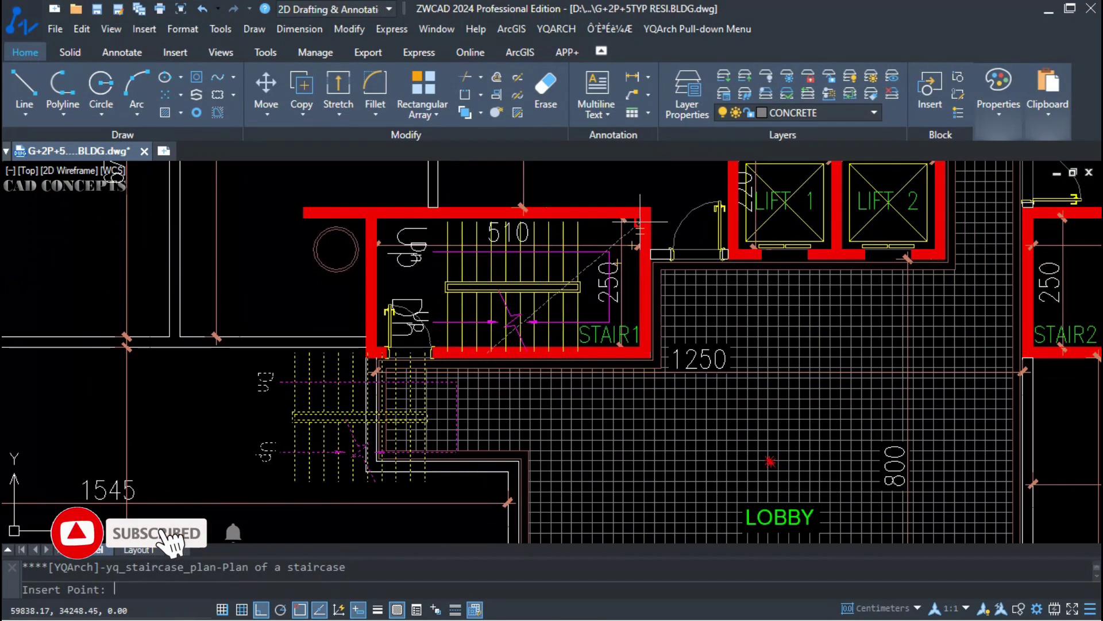
{"action": "left_click", "coordinate": [640, 218]}
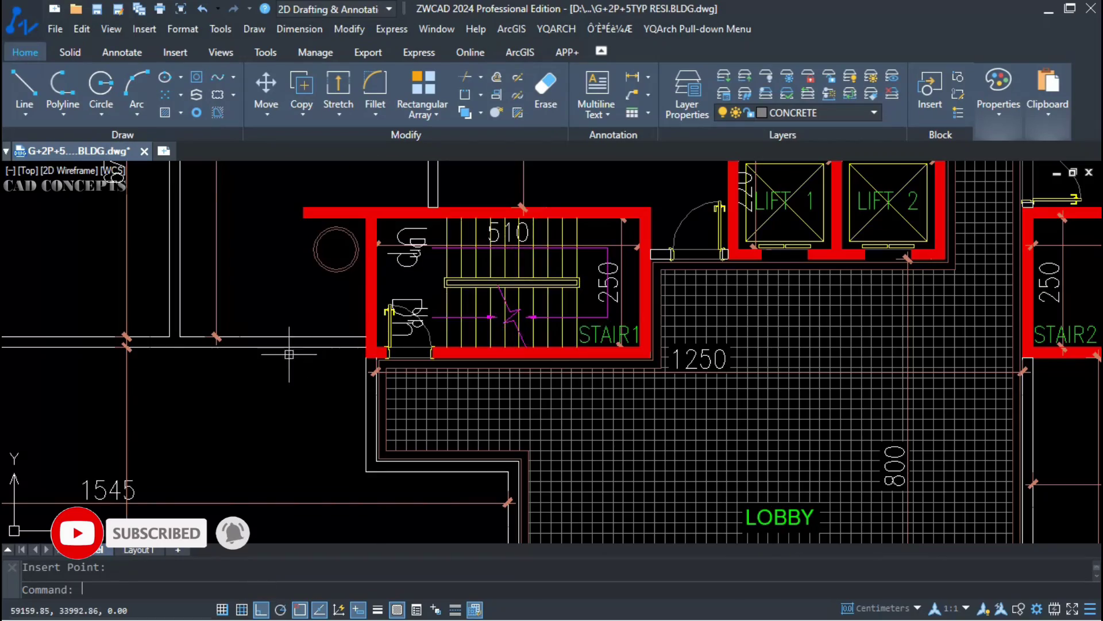
- Set up a grouped double-tread staircase section (LTP) from reset defaults, with storey height 340, 7 storeys, 20 steps and 10 at the first tread
{"action": "scroll", "coordinate": [291, 352], "scroll_direction": "down", "scroll_amount": 4}
{"action": "scroll", "coordinate": [660, 330], "scroll_direction": "up", "scroll_amount": 5}
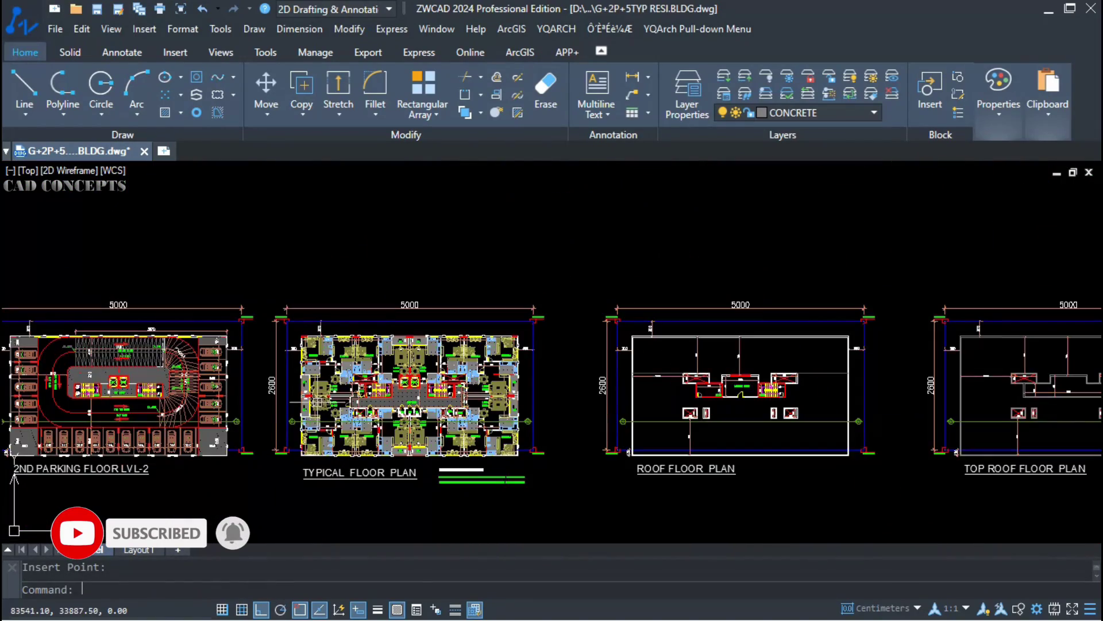
{"action": "scroll", "coordinate": [317, 401], "scroll_direction": "down", "scroll_amount": 3}
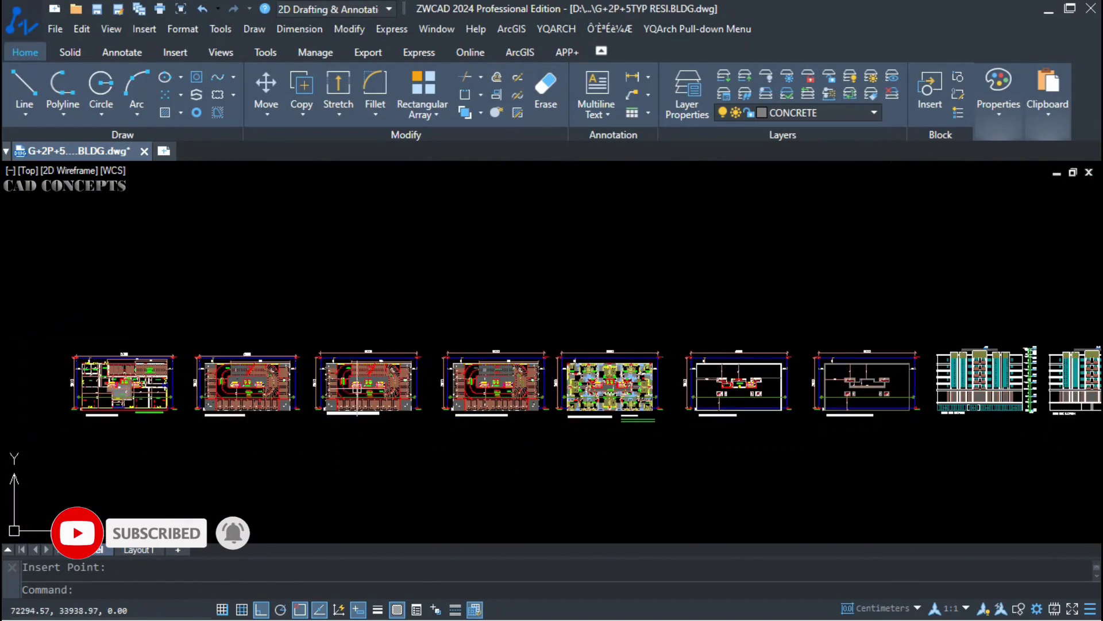
{"action": "scroll", "coordinate": [370, 395], "scroll_direction": "up", "scroll_amount": 2}
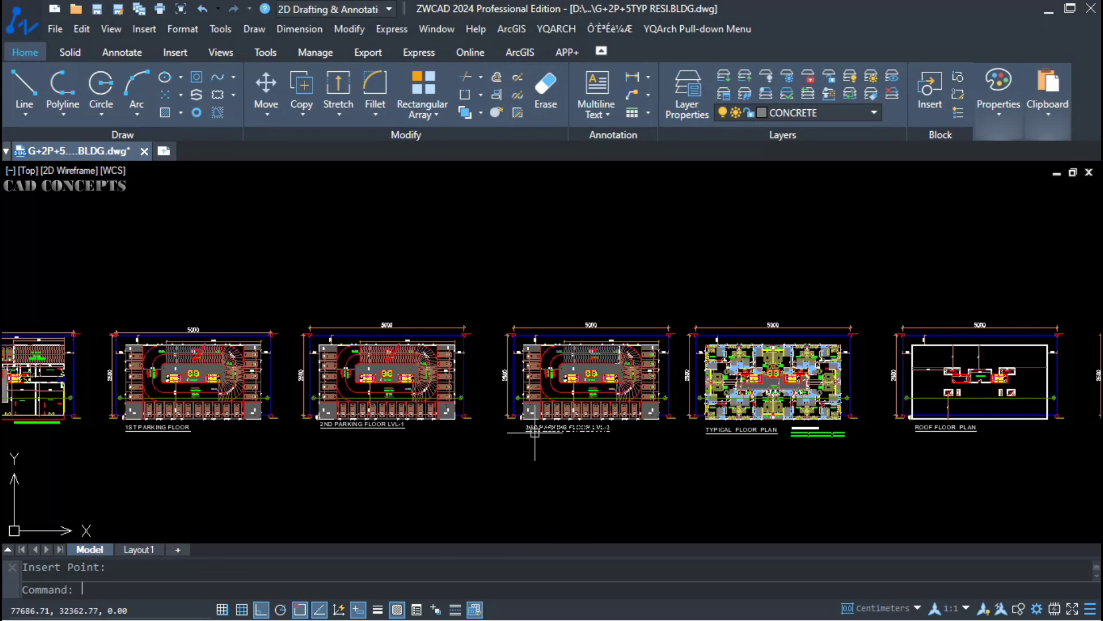
{"action": "type", "text": "ltp"}
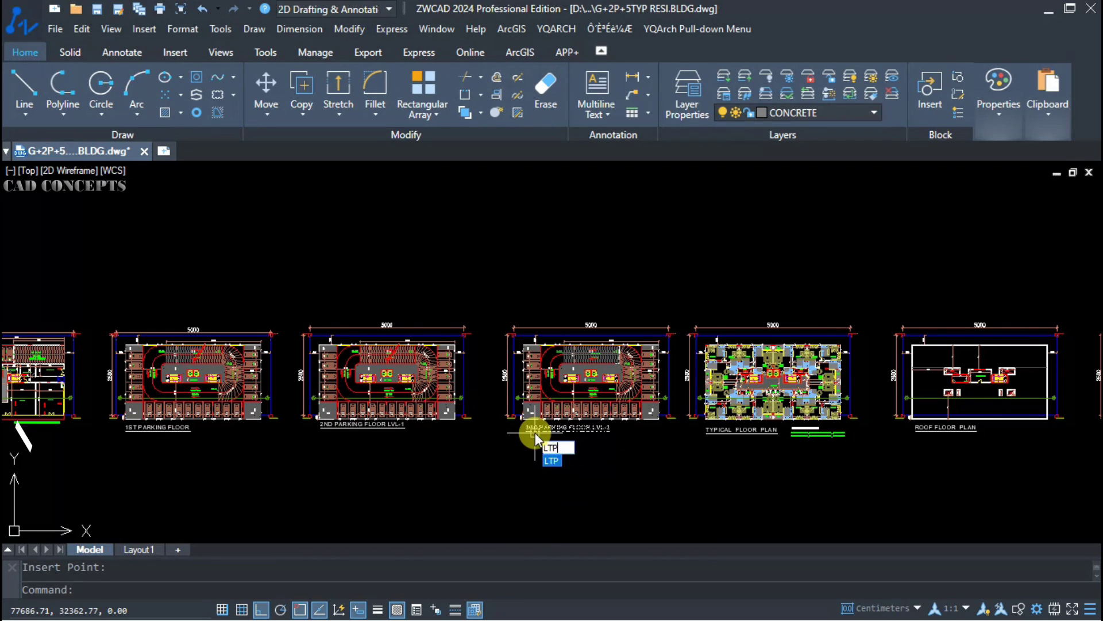
{"action": "key", "text": "Return"}
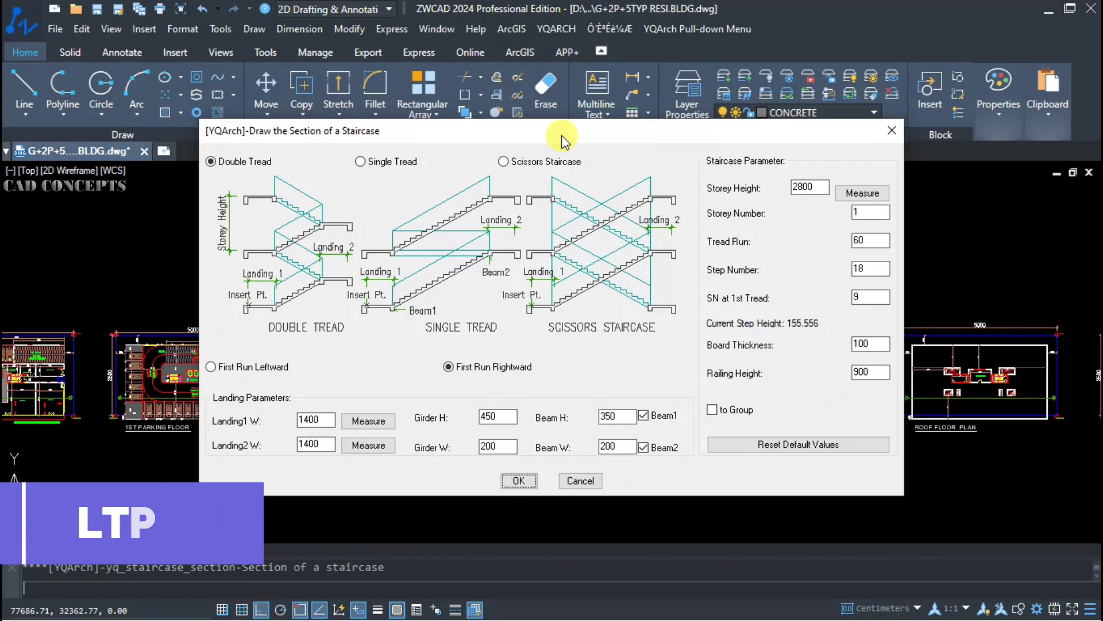
{"action": "left_click_drag", "start_coordinate": [564, 138], "coordinate": [527, 155]}
{"action": "left_click", "coordinate": [744, 459]}
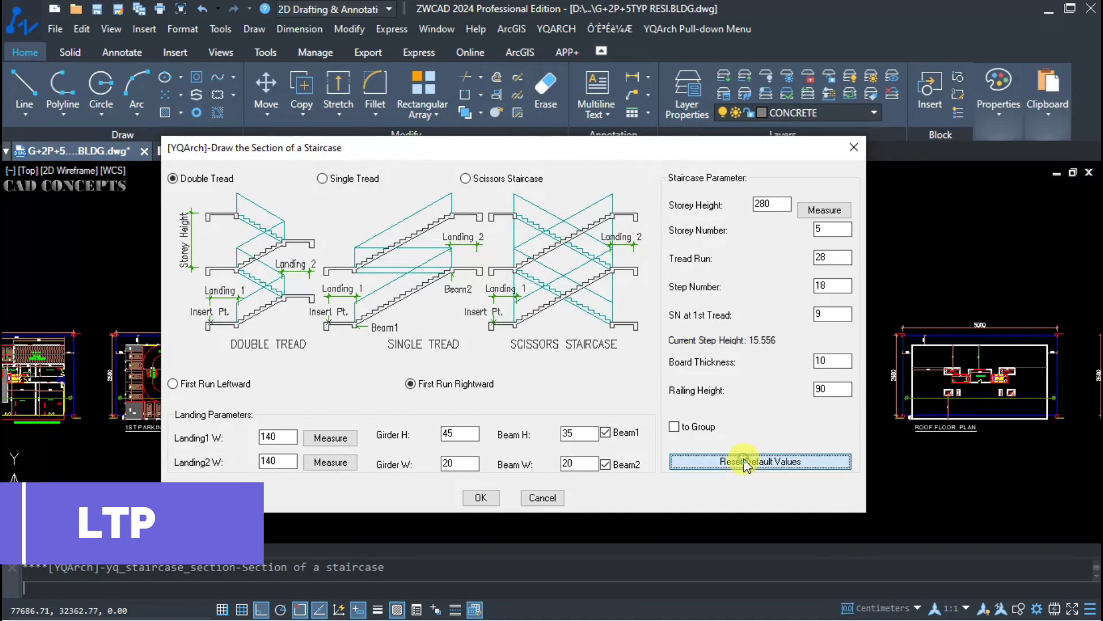
{"action": "left_click", "coordinate": [196, 179]}
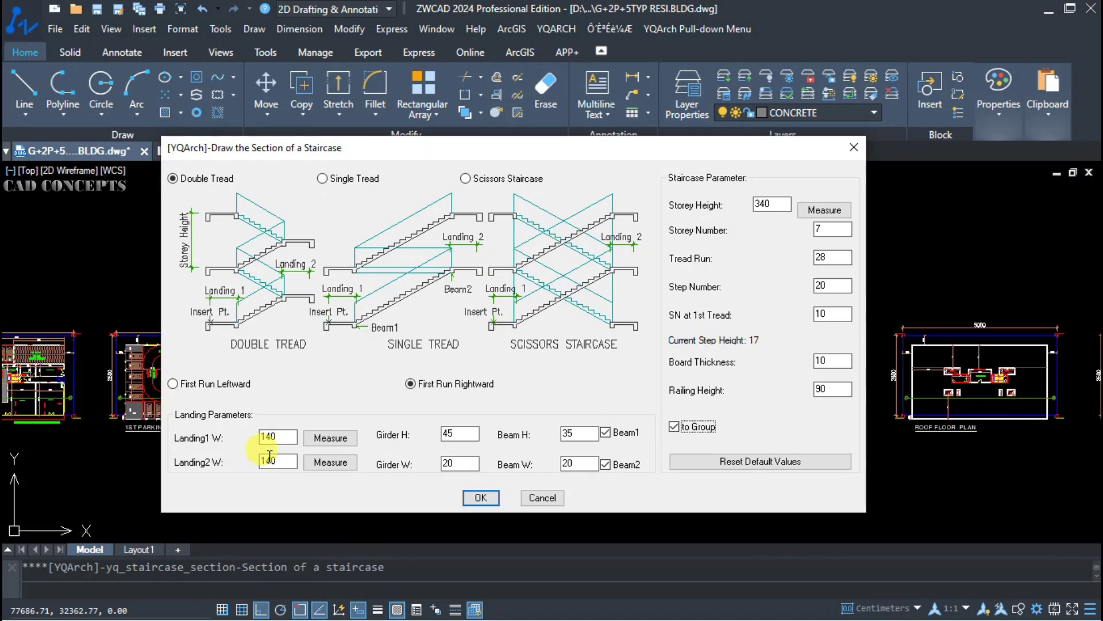
- Place the staircase section in the empty area above the floor plans, with Ortho turned off
{"action": "left_click", "coordinate": [470, 498]}
{"action": "scroll", "coordinate": [457, 347], "scroll_direction": "up", "scroll_amount": 5}
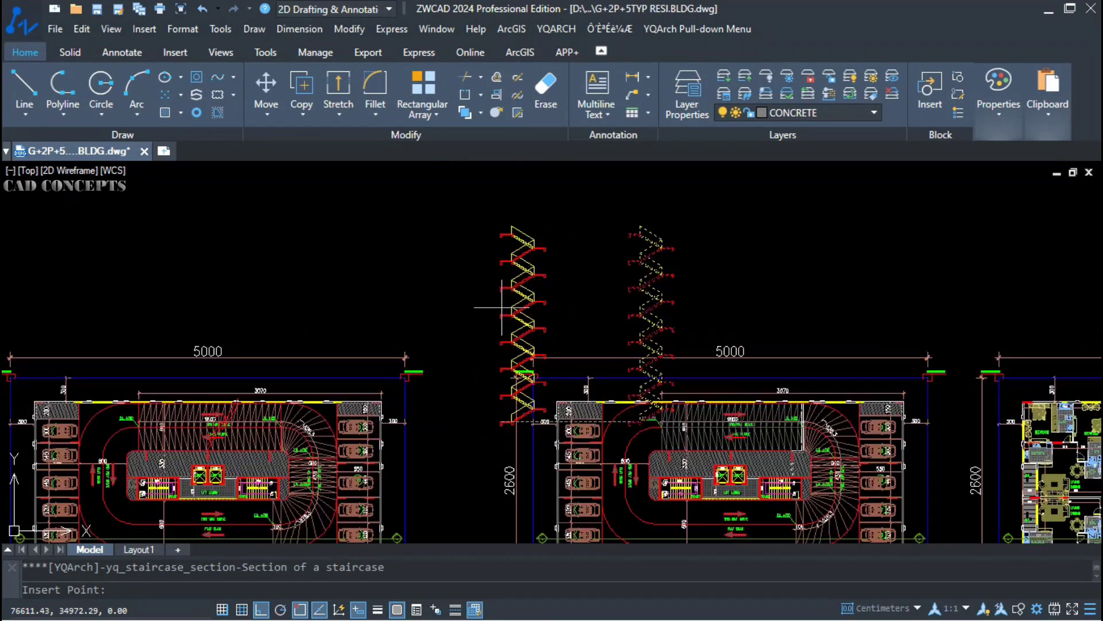
{"action": "key", "text": "F8"}
{"action": "scroll", "coordinate": [433, 346], "scroll_direction": "up", "scroll_amount": 1}
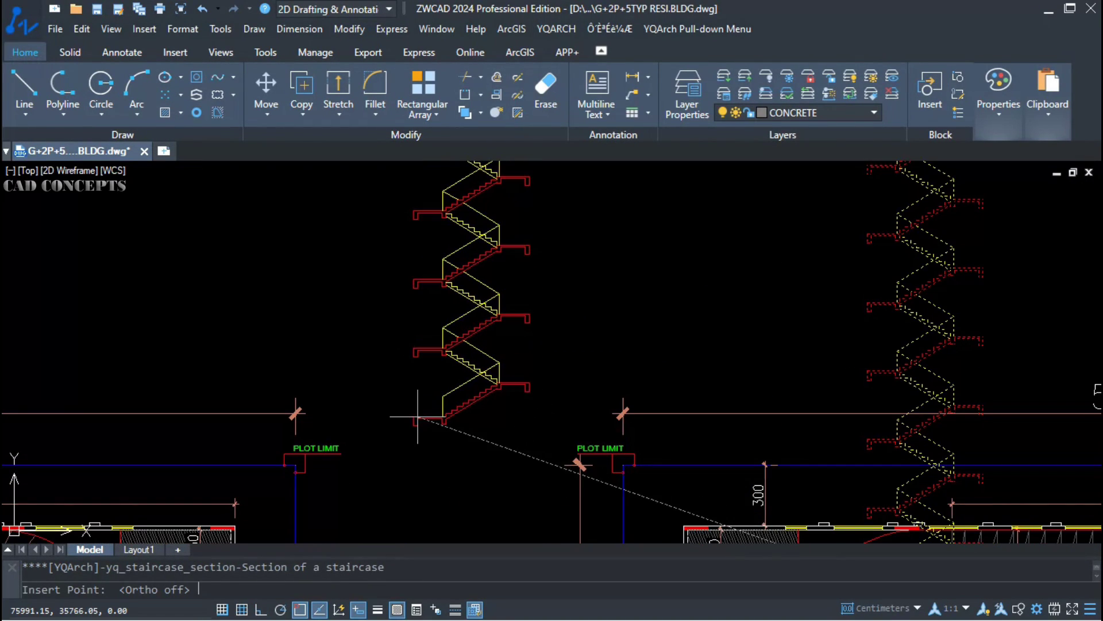
{"action": "scroll", "coordinate": [427, 441], "scroll_direction": "down", "scroll_amount": 1}
{"action": "scroll", "coordinate": [427, 442], "scroll_direction": "down", "scroll_amount": 5}
{"action": "scroll", "coordinate": [701, 443], "scroll_direction": "up", "scroll_amount": 4}
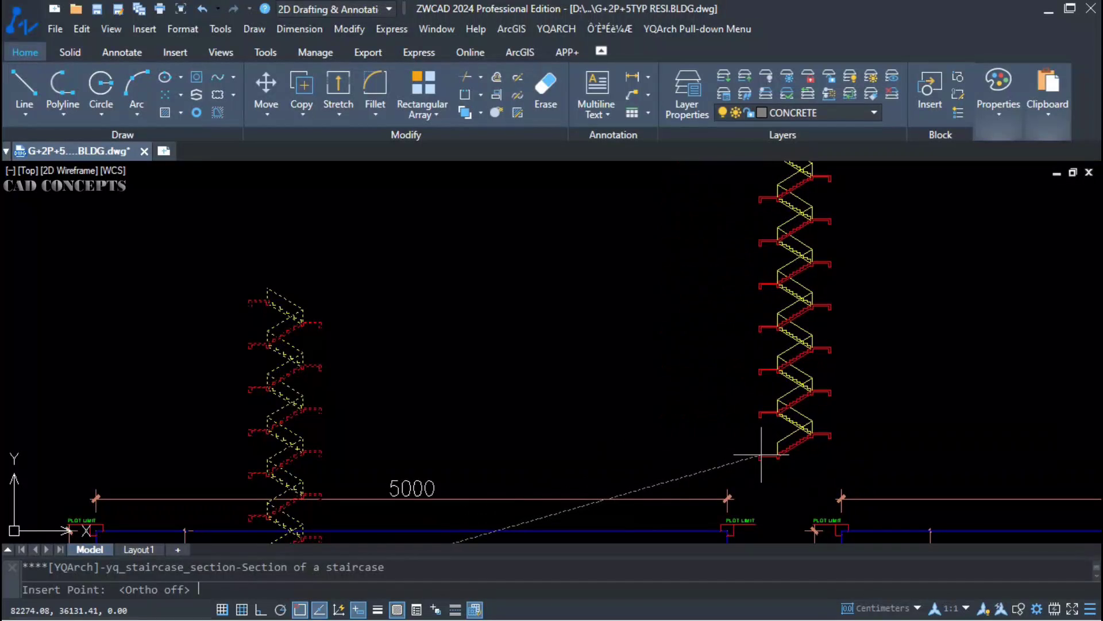
{"action": "left_click", "coordinate": [751, 454]}
{"action": "scroll", "coordinate": [842, 354], "scroll_direction": "up", "scroll_amount": 2}
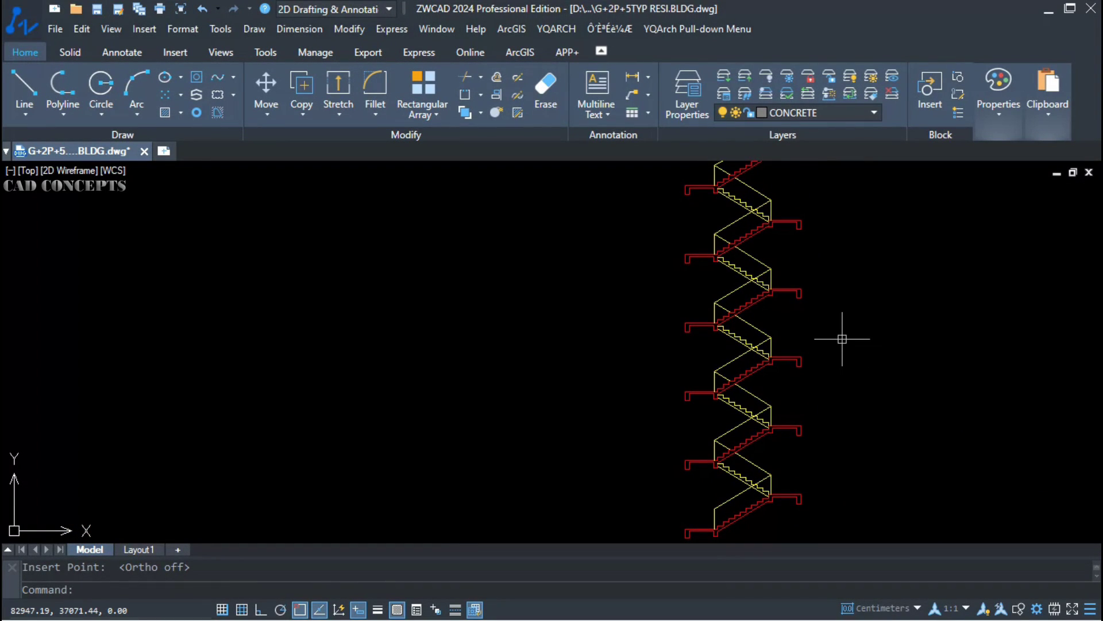
- Add linear dimensions to one riser's height and one tread's depth in the lowest flight of the staircase section
{"action": "scroll", "coordinate": [743, 472], "scroll_direction": "down", "scroll_amount": 1}
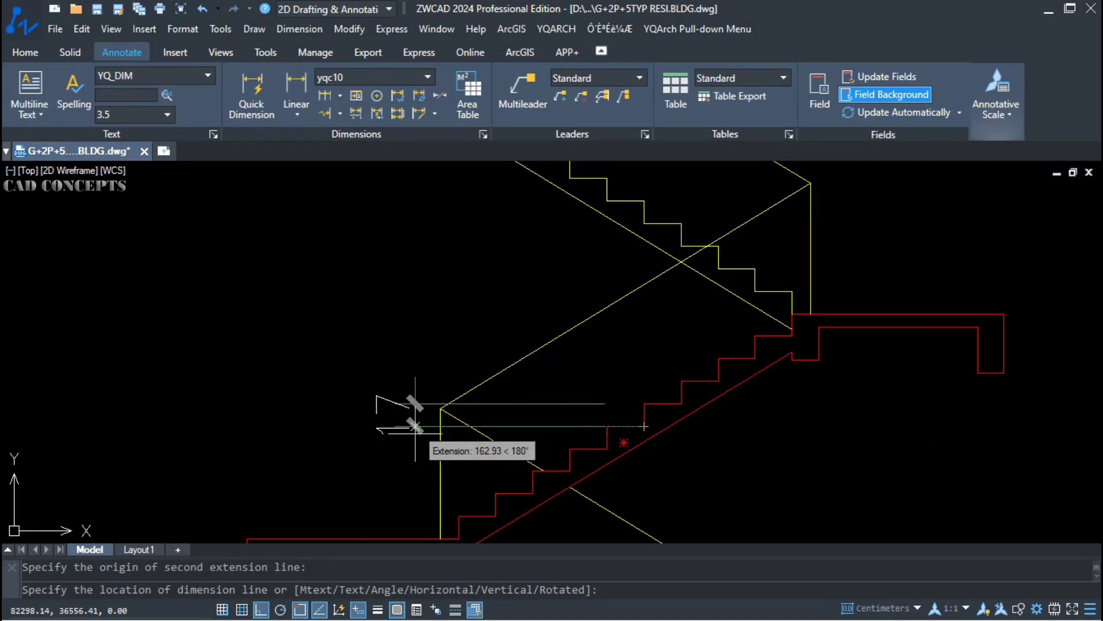
{"action": "left_click", "coordinate": [350, 435]}
{"action": "scroll", "coordinate": [670, 412], "scroll_direction": "up", "scroll_amount": 2}
{"action": "key", "text": "Return"}
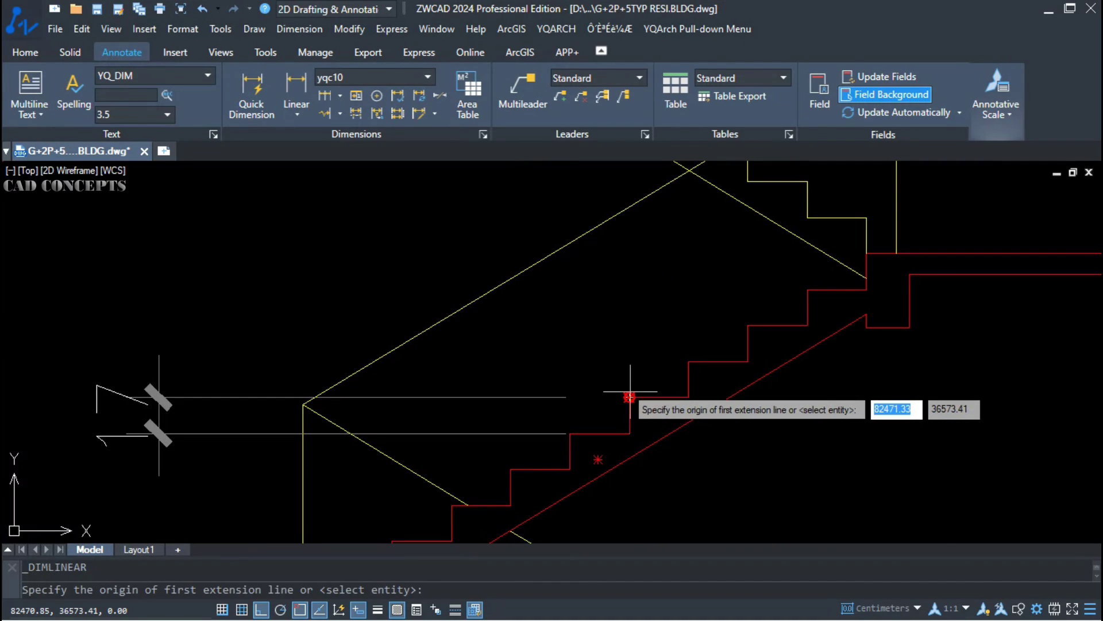
{"action": "left_click", "coordinate": [631, 395]}
{"action": "left_click", "coordinate": [677, 396]}
{"action": "left_click", "coordinate": [609, 279]}
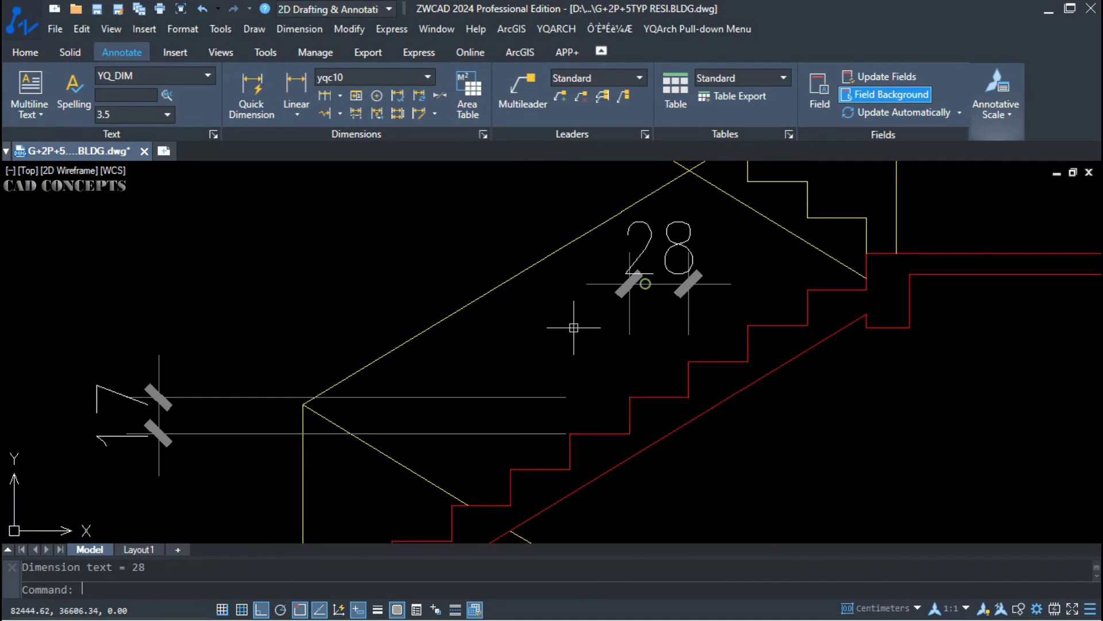
- Draw a lift plan (DTJ) in the left 180 x 220 well, counterweight on the back wall and front-wall door, entering 120 at the door prompt
{"action": "scroll", "coordinate": [524, 353], "scroll_direction": "down", "scroll_amount": 2}
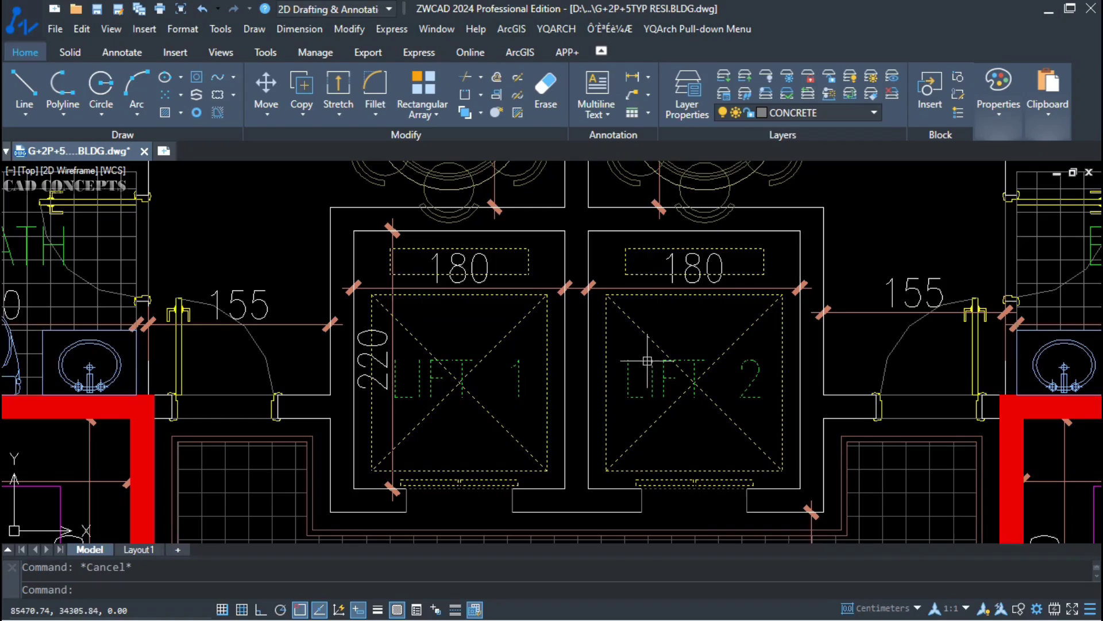
{"action": "key", "text": "ctrl+z"}
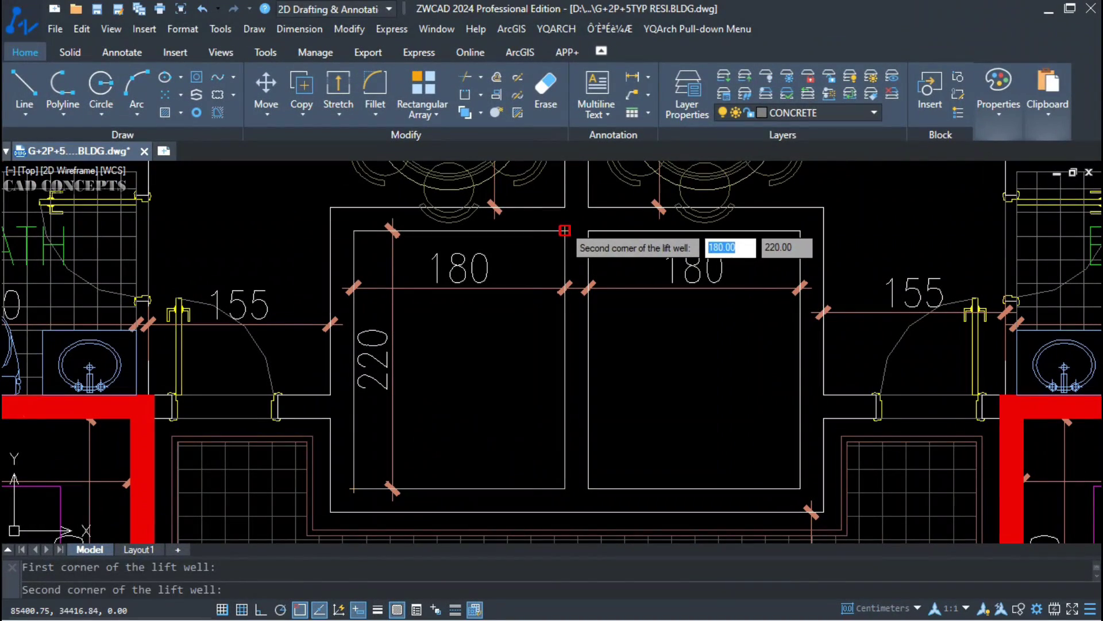
{"action": "left_click", "coordinate": [498, 239]}
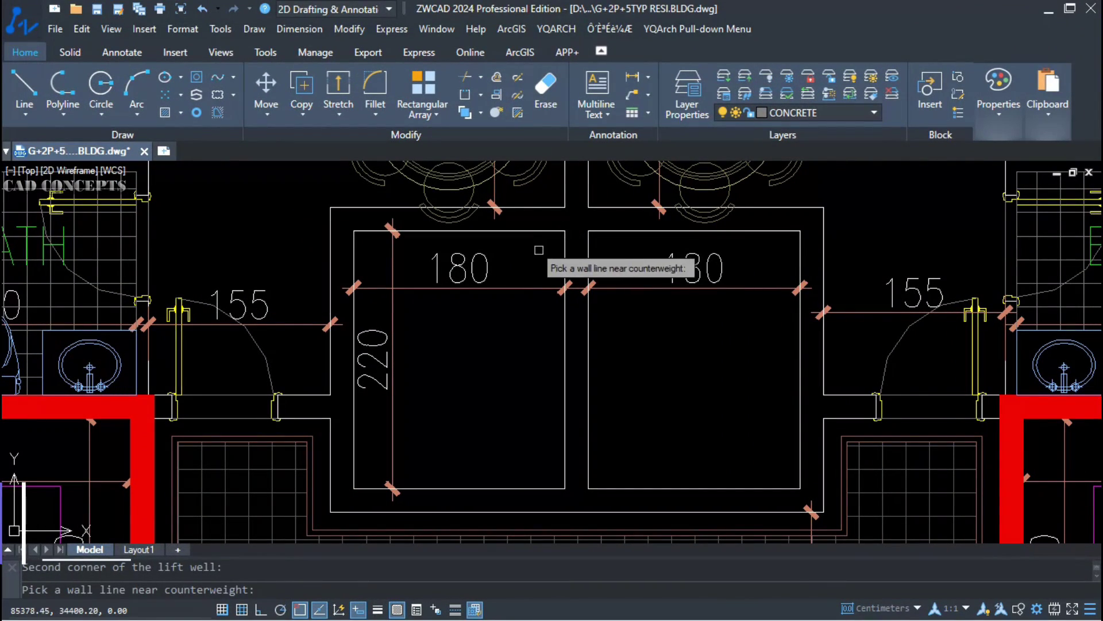
{"action": "left_click", "coordinate": [498, 232]}
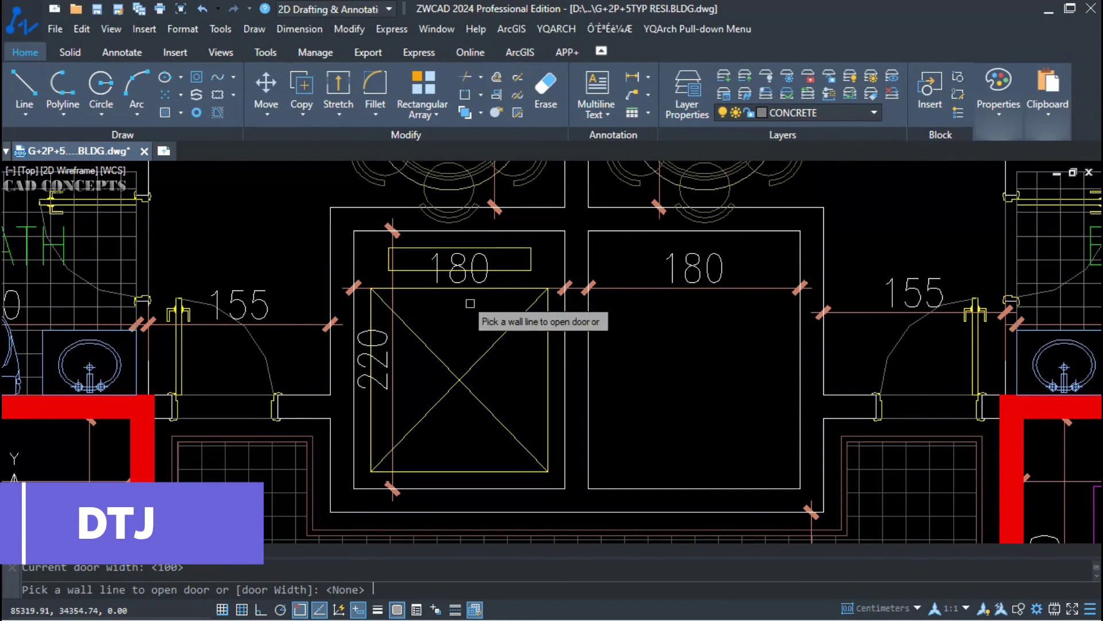
{"action": "left_click", "coordinate": [186, 559]}
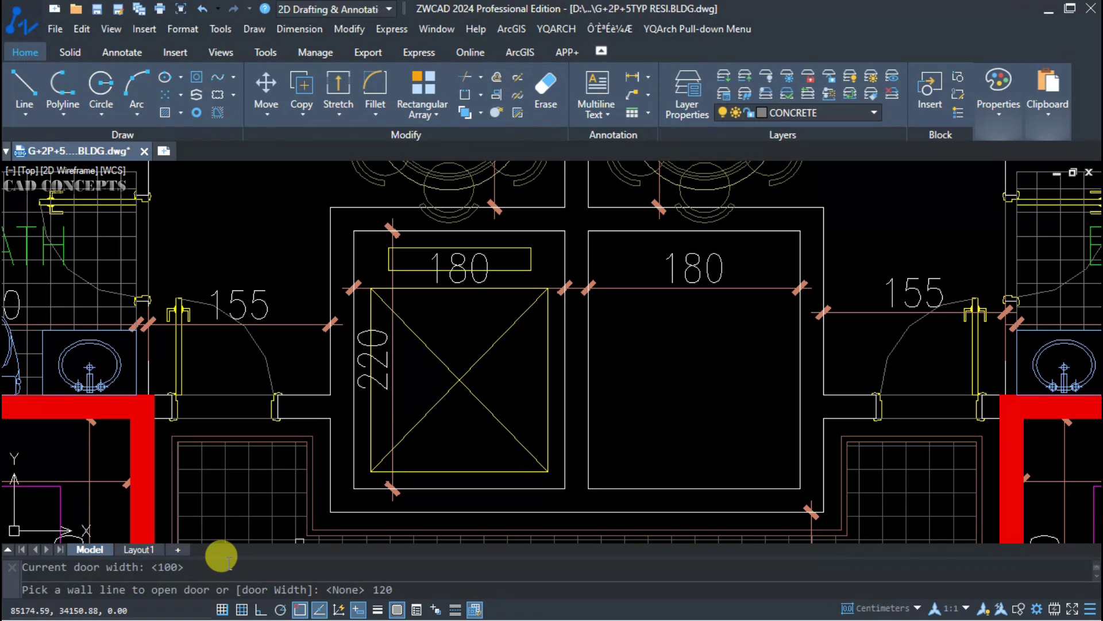
{"action": "key", "text": "Return"}
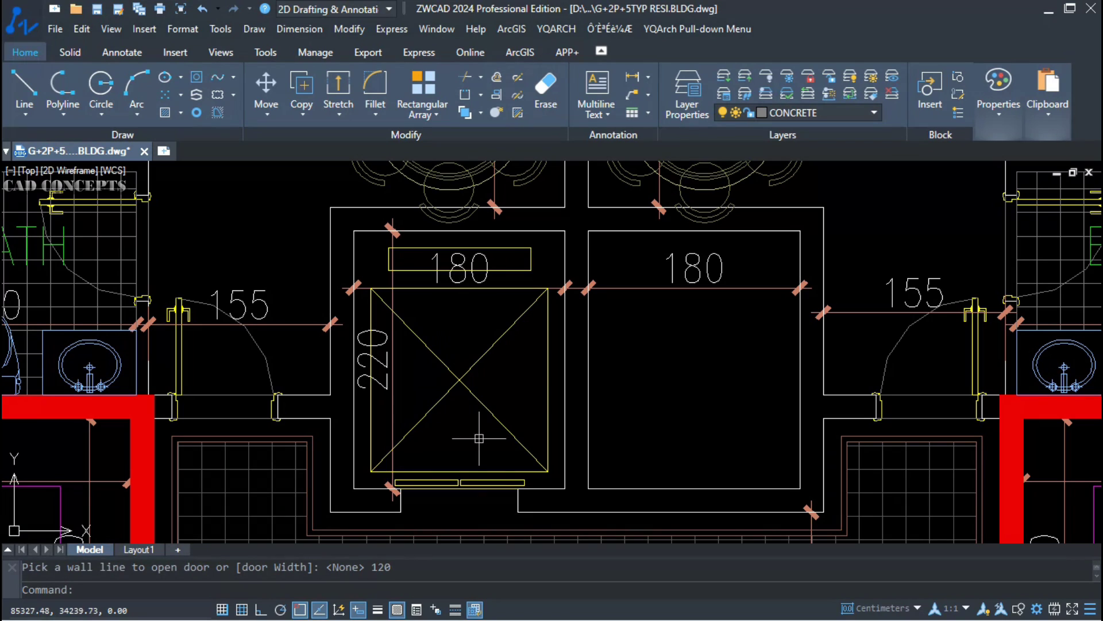
{"action": "middle_click_drag", "start_coordinate": [448, 505], "coordinate": [442, 484]}
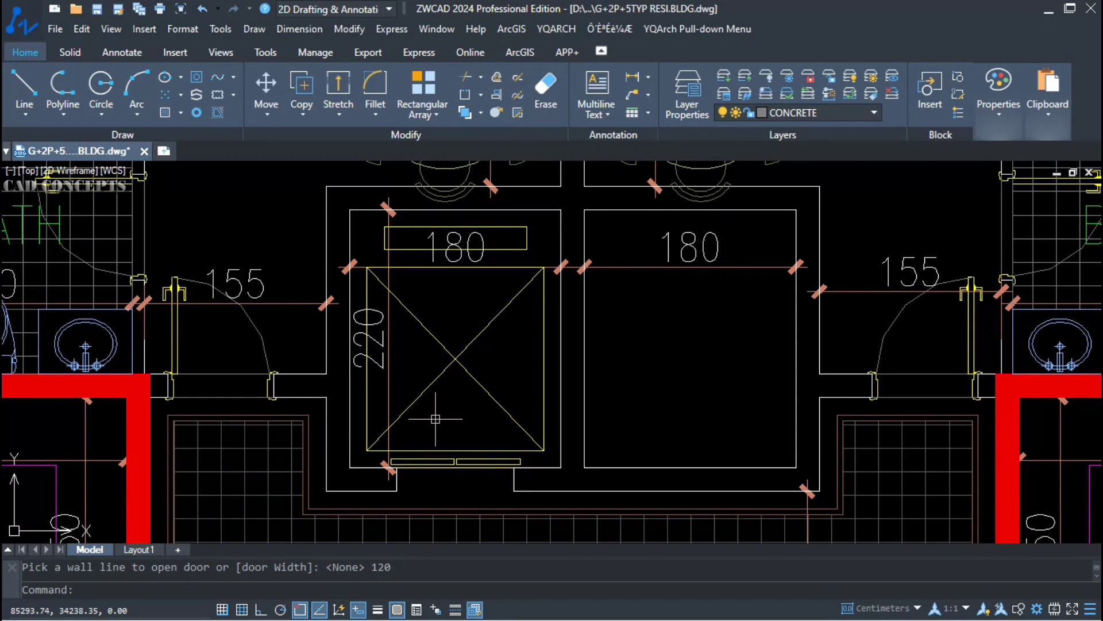
- Draw a second lift plan in the right well, with the counterweight on the back wall and a default-width door in the front wall
{"action": "key", "text": "Return"}
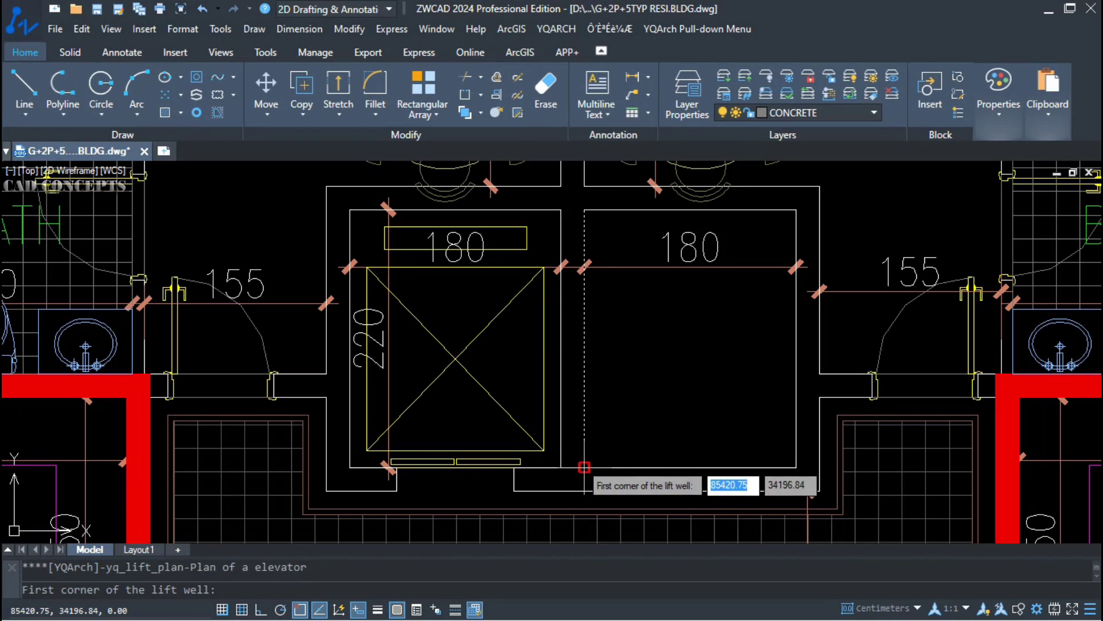
{"action": "left_click", "coordinate": [585, 467]}
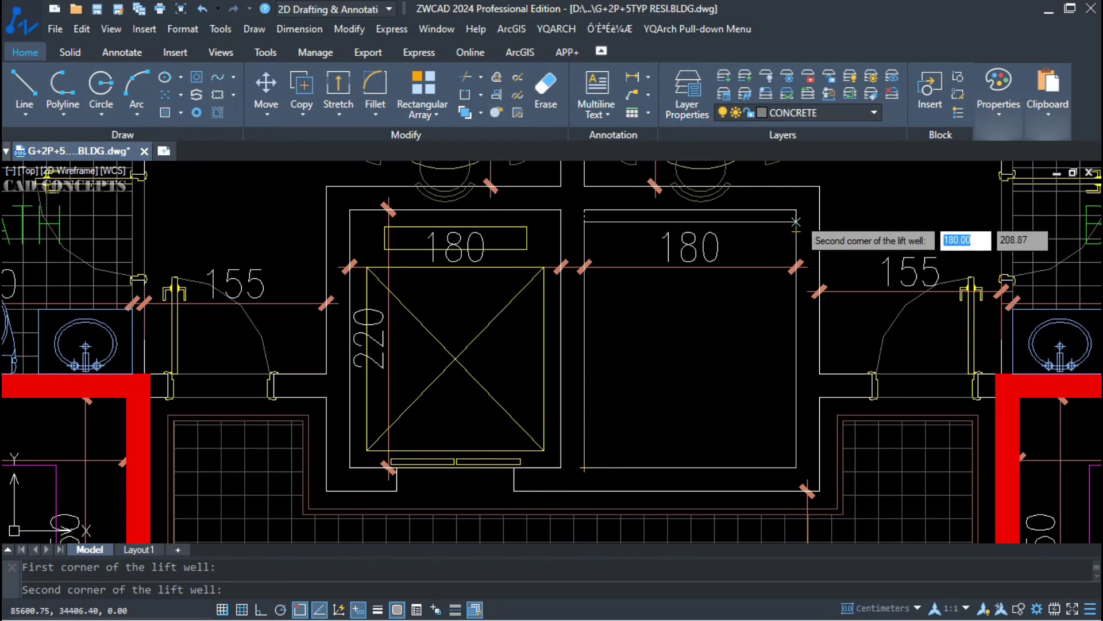
{"action": "left_click", "coordinate": [796, 209]}
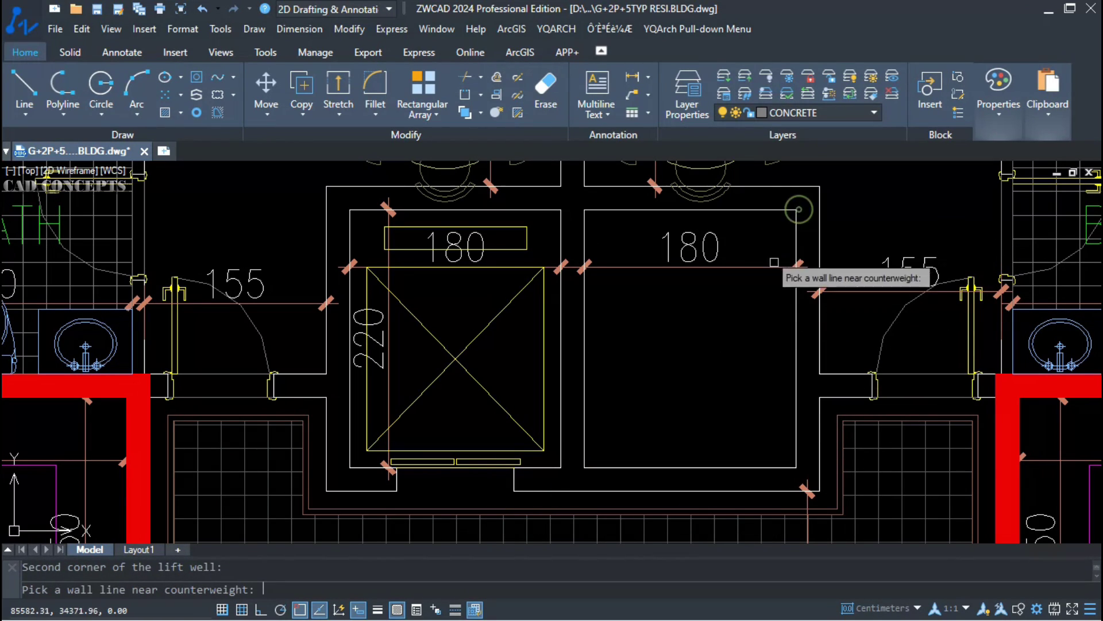
{"action": "left_click", "coordinate": [680, 212]}
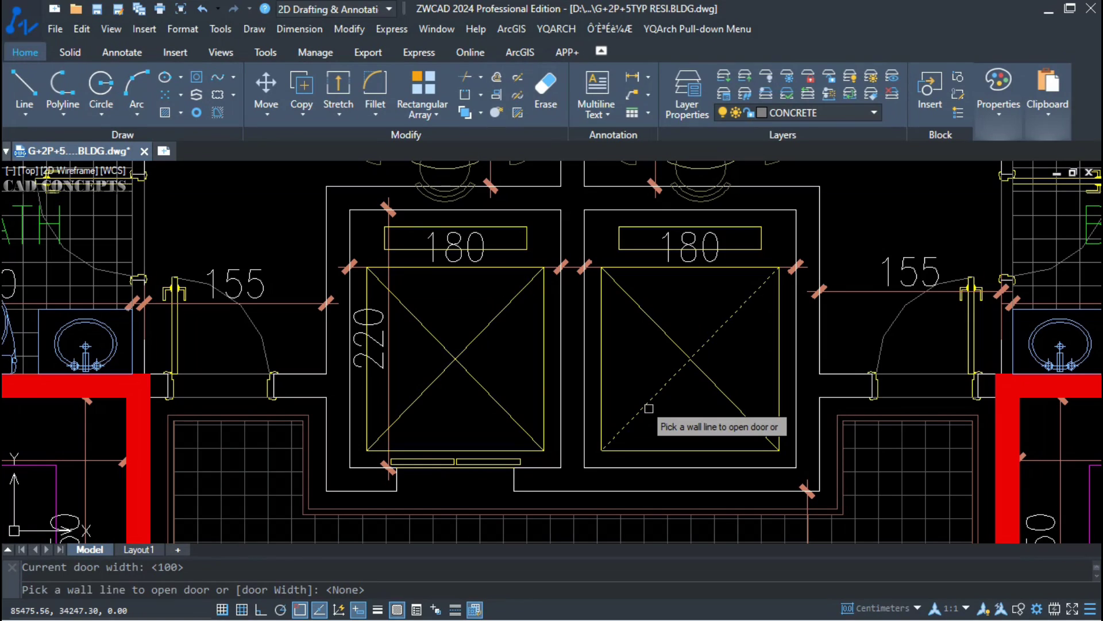
{"action": "left_click", "coordinate": [690, 467]}
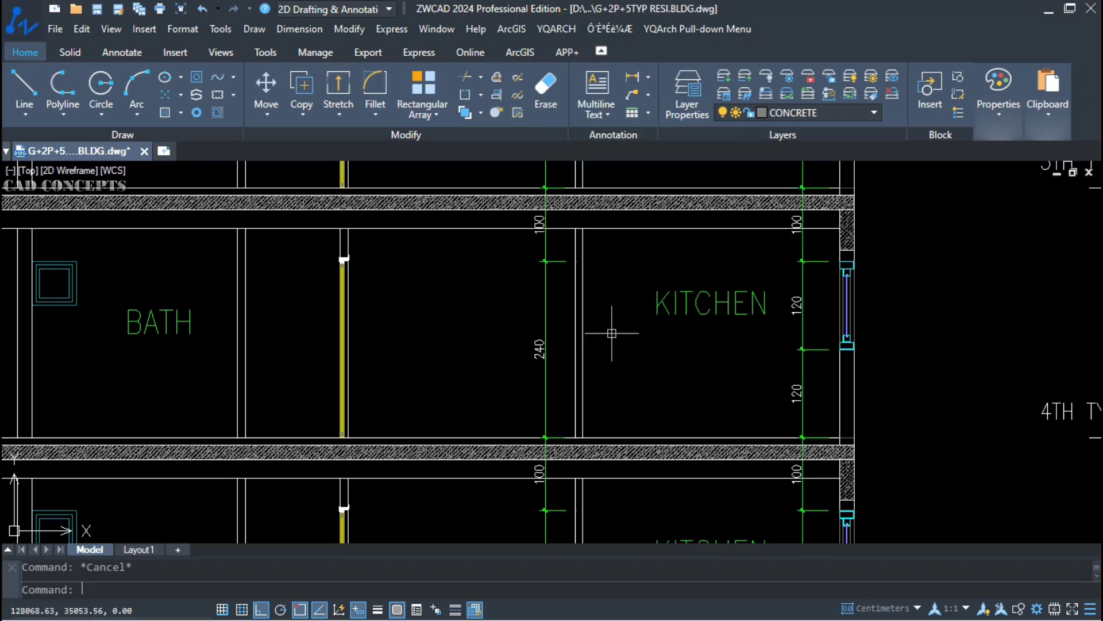
- Insert a Style1 wood door section (ADS), with pocket ceiling height 240, into the wall beside the kitchen on the lowest typical floor
{"action": "left_click", "coordinate": [560, 371]}
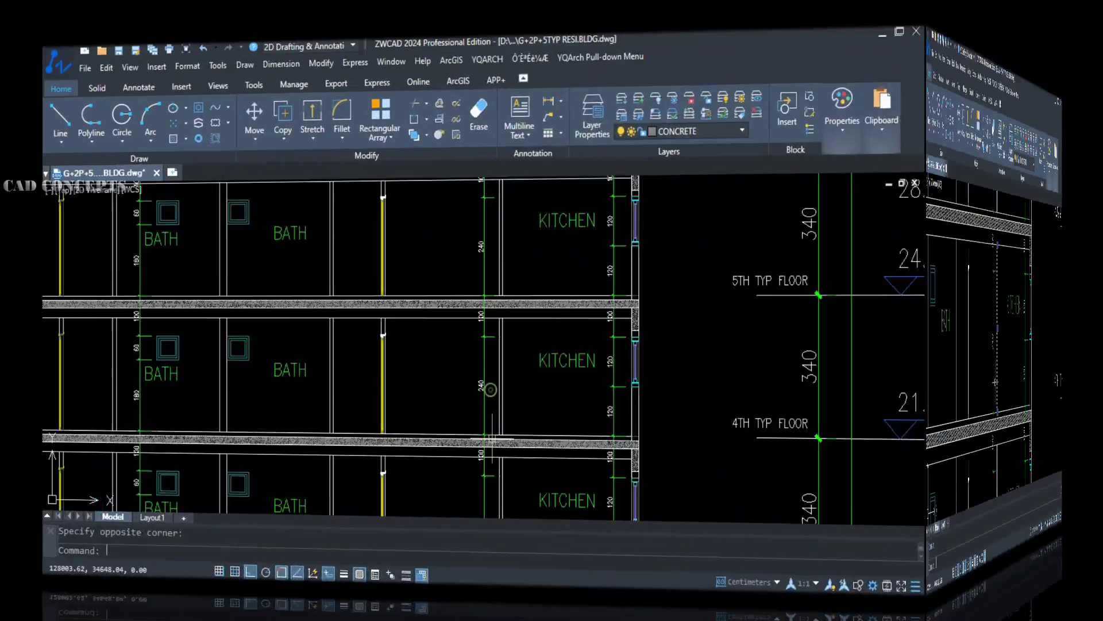
{"action": "key", "text": "Escape"}
{"action": "scroll", "coordinate": [571, 300], "scroll_direction": "down", "scroll_amount": 8}
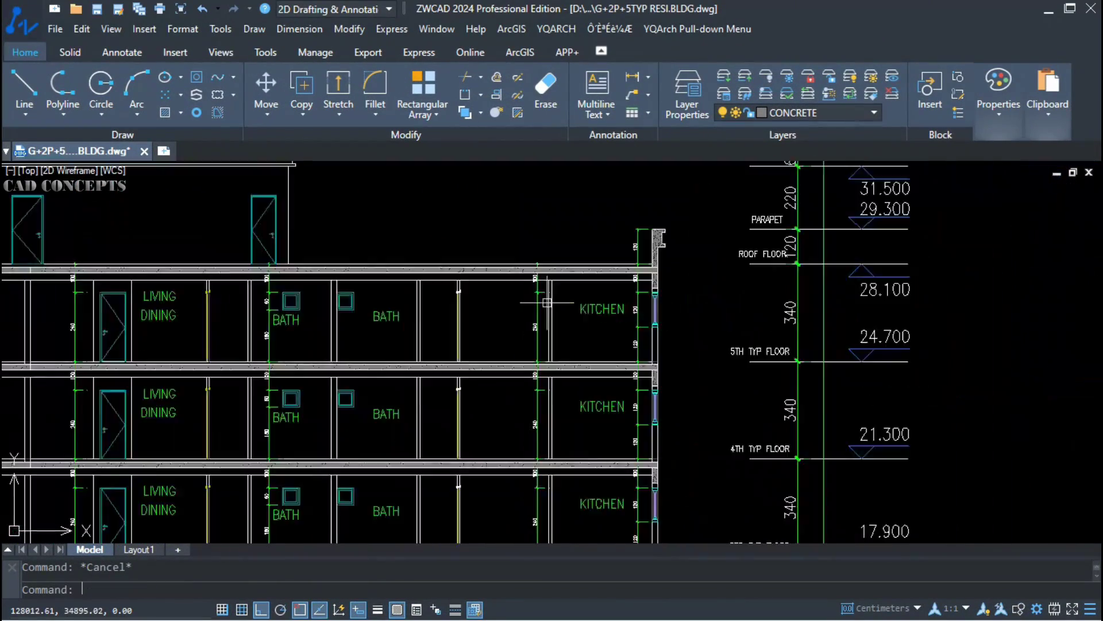
{"action": "middle_click_drag", "start_coordinate": [544, 440], "coordinate": [564, 411]}
{"action": "type", "text": "ads"}
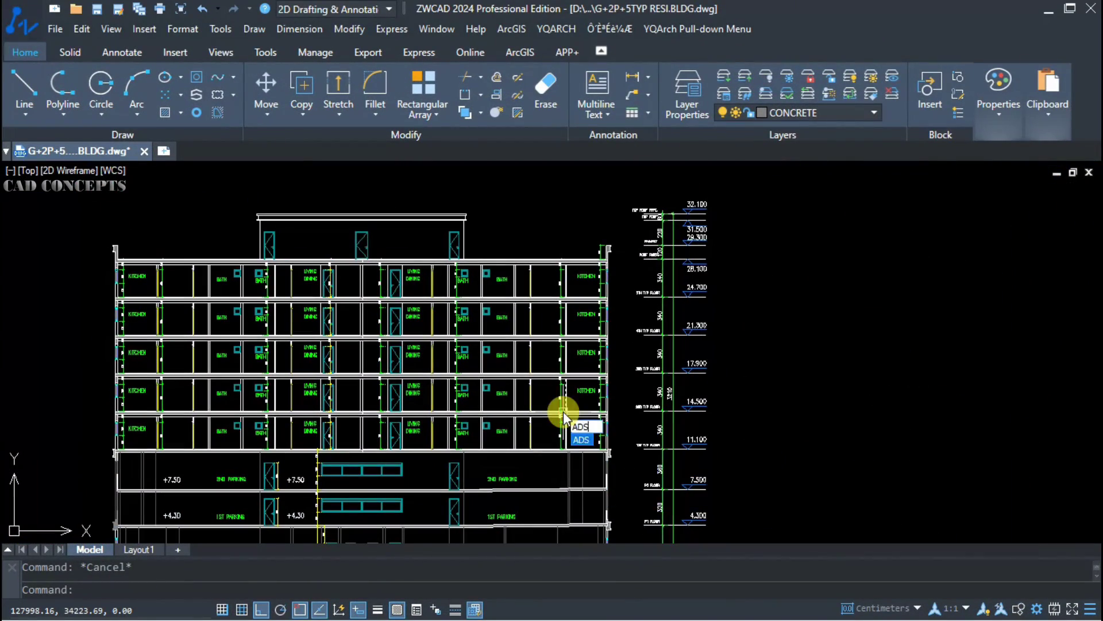
{"action": "key", "text": "Return"}
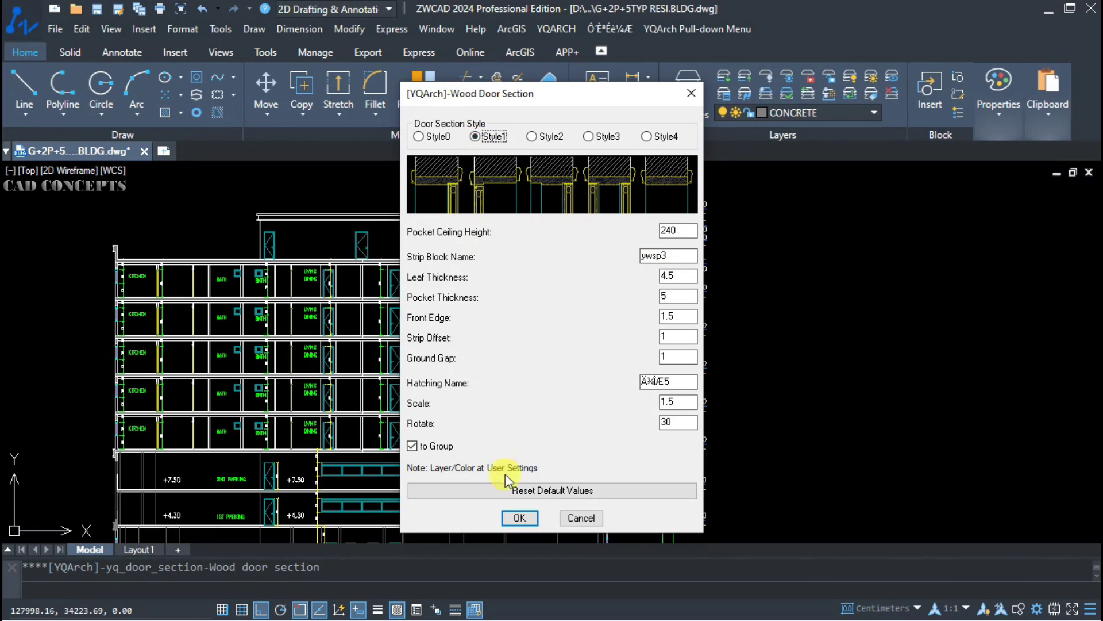
{"action": "left_click", "coordinate": [520, 518]}
{"action": "scroll", "coordinate": [538, 480], "scroll_direction": "up", "scroll_amount": 5}
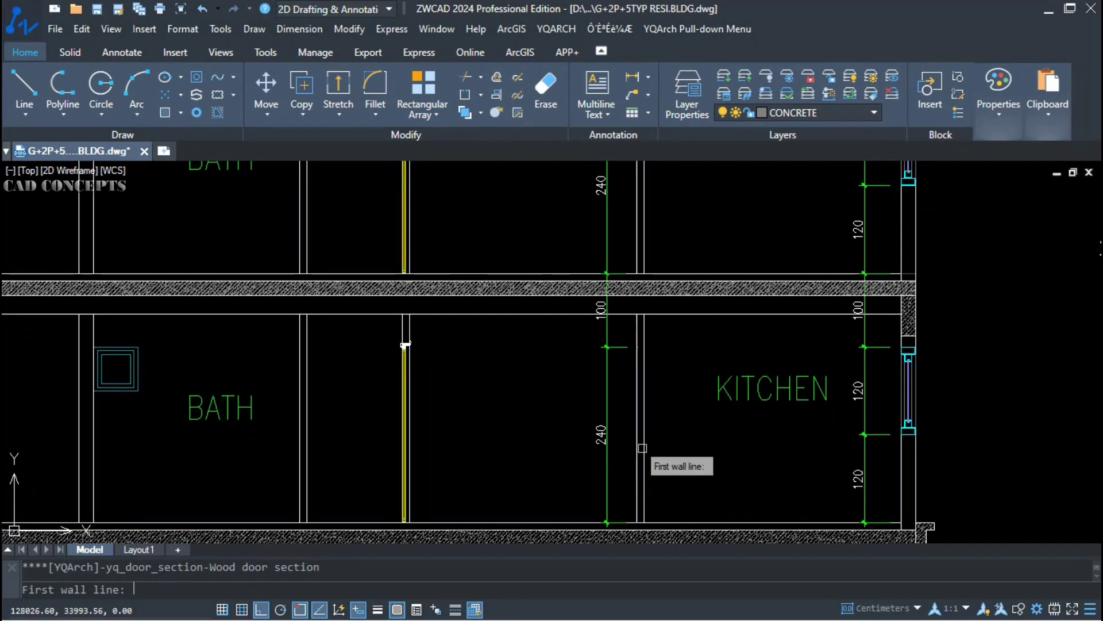
{"action": "left_click", "coordinate": [643, 448]}
{"action": "left_click", "coordinate": [638, 454]}
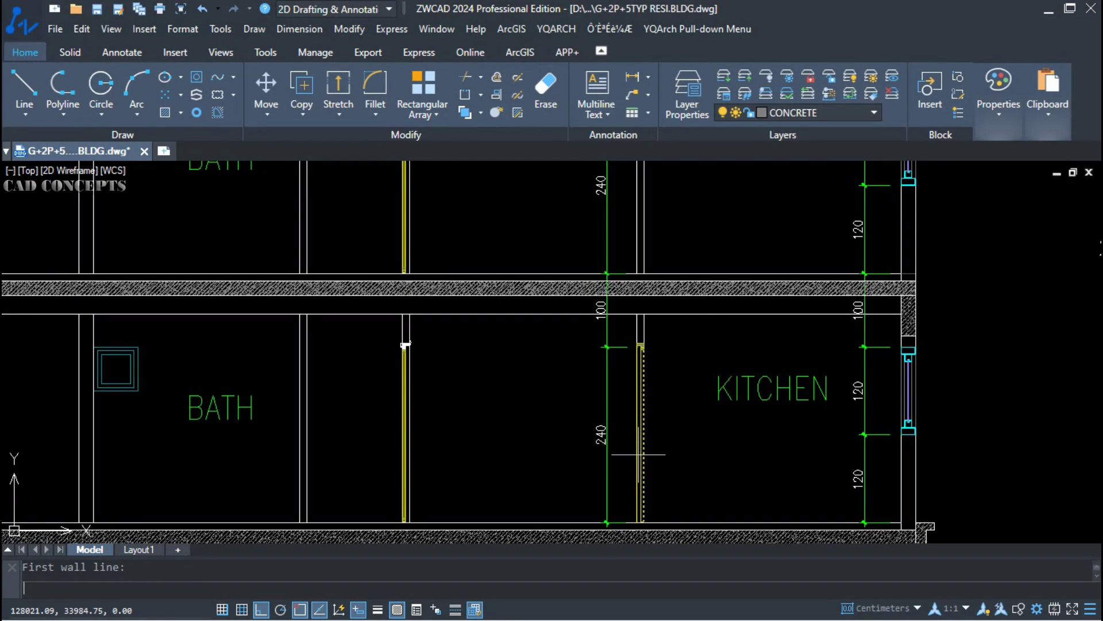
{"action": "left_click", "coordinate": [638, 454]}
{"action": "scroll", "coordinate": [640, 304], "scroll_direction": "up", "scroll_amount": 3}
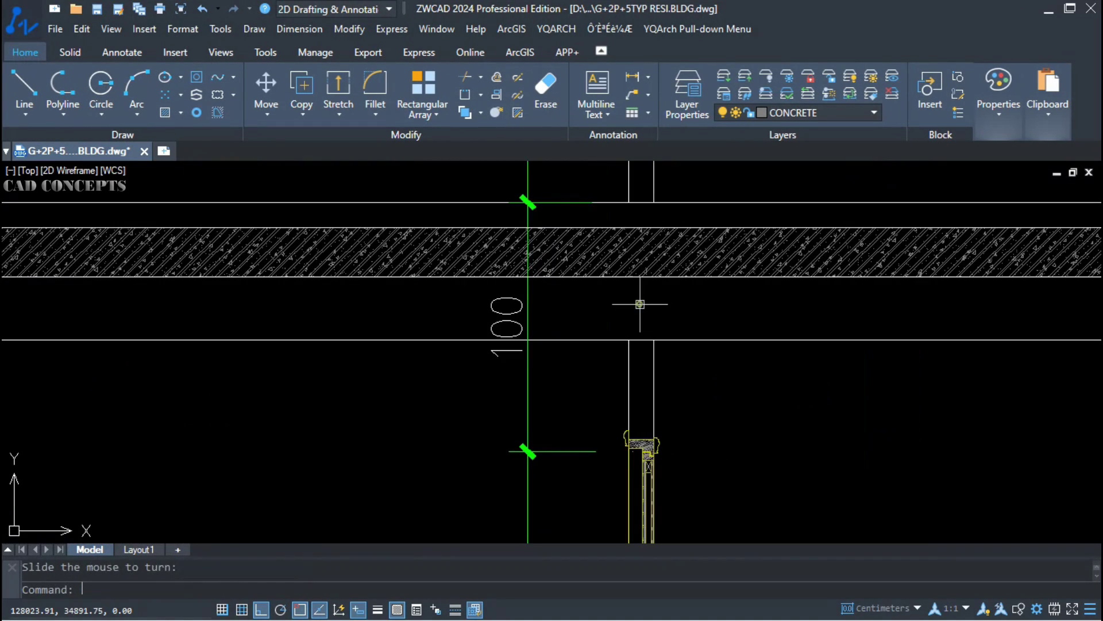
- Add the same Style1 wood door section to the wall beside the kitchen on the 2nd and 3rd typical floors
{"action": "key", "text": "Escape"}
{"action": "scroll", "coordinate": [618, 438], "scroll_direction": "down", "scroll_amount": 6}
{"action": "scroll", "coordinate": [598, 382], "scroll_direction": "up", "scroll_amount": 3}
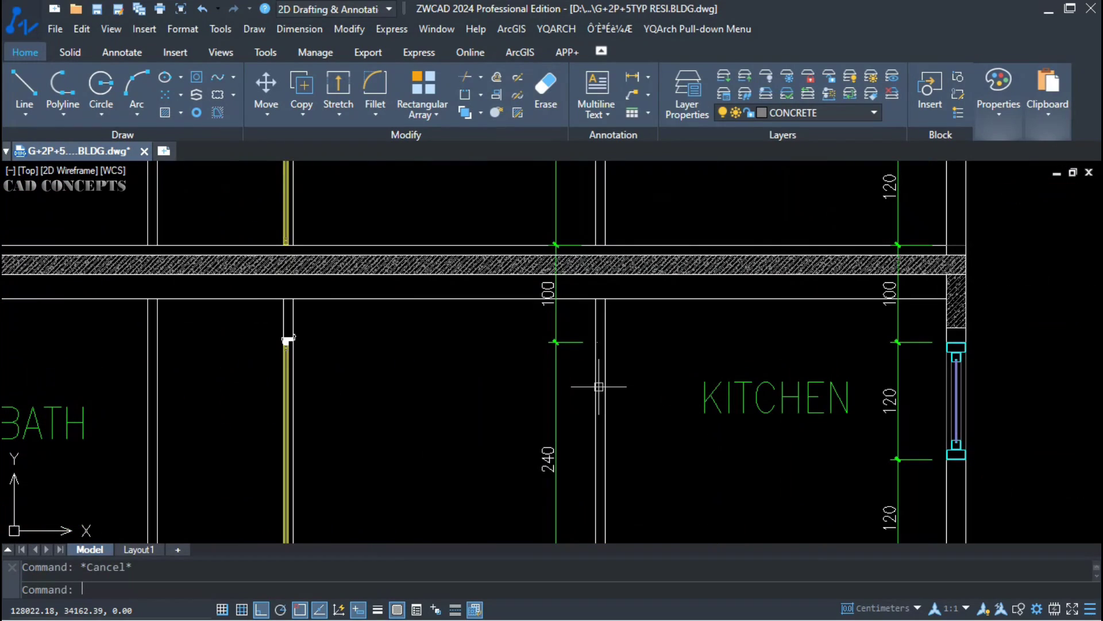
{"action": "key", "text": "Return"}
{"action": "key", "text": "Return"}
{"action": "left_click", "coordinate": [591, 439]}
{"action": "left_click", "coordinate": [604, 437]}
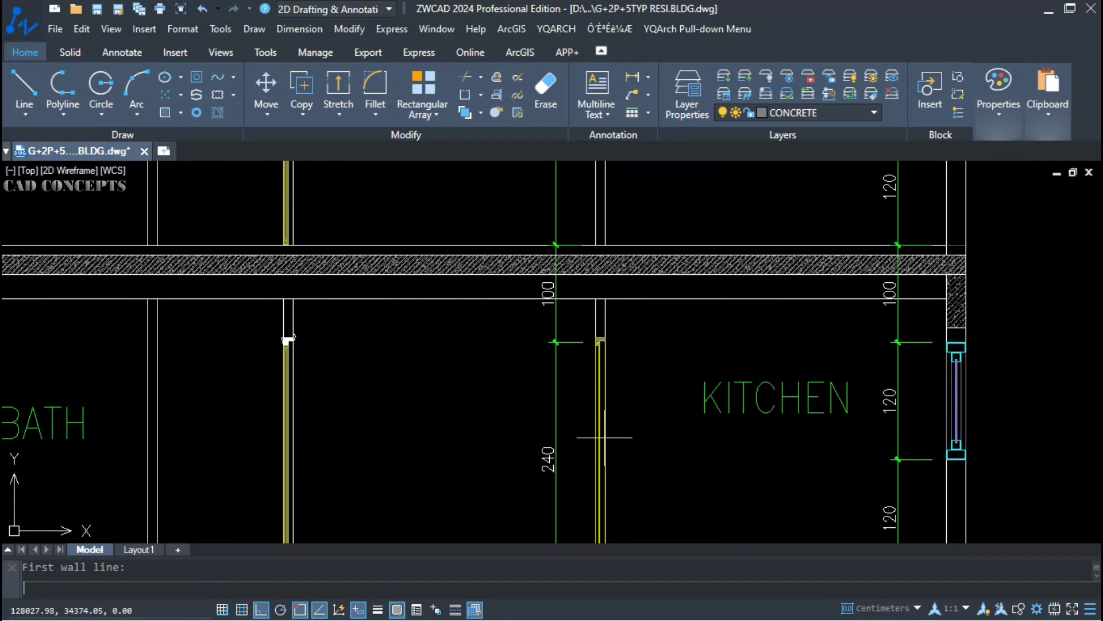
{"action": "left_click", "coordinate": [610, 440]}
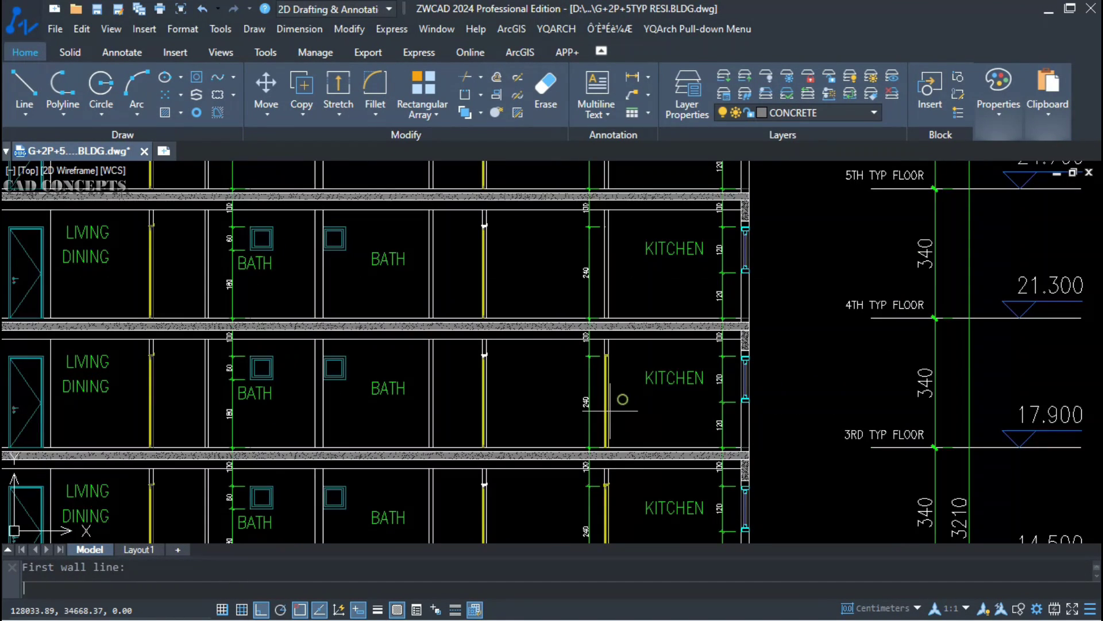
{"action": "left_click", "coordinate": [623, 399]}
{"action": "key", "text": "Escape"}
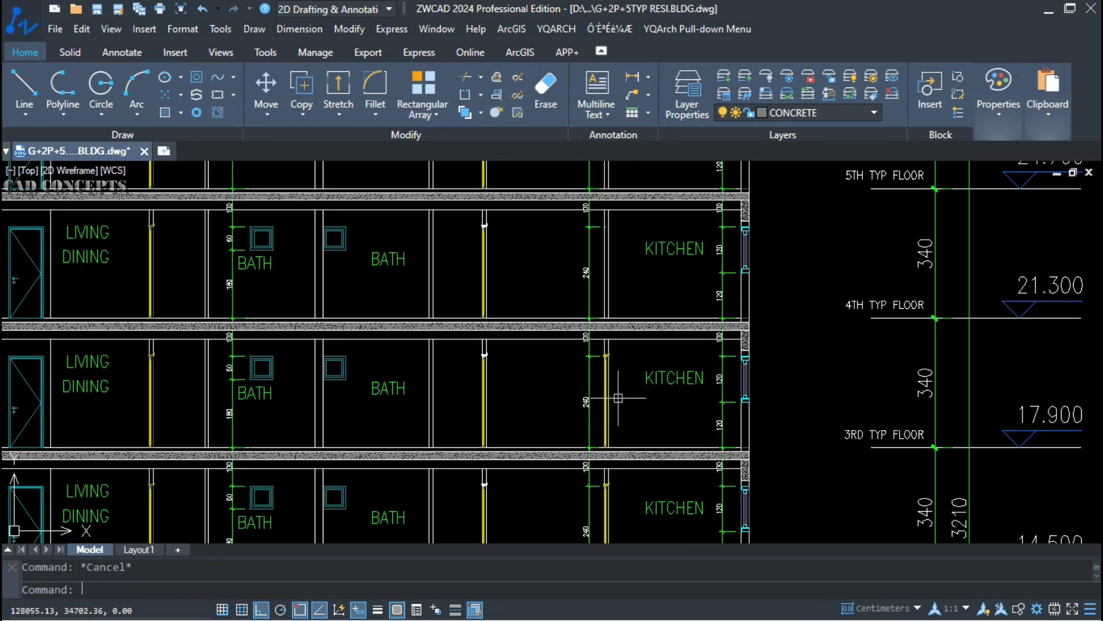
- Insert the Style1 wood door section into the wall beside the kitchen on the 4th typical floor
{"action": "scroll", "coordinate": [596, 336], "scroll_direction": "up", "scroll_amount": 5}
{"action": "key", "text": "Return"}
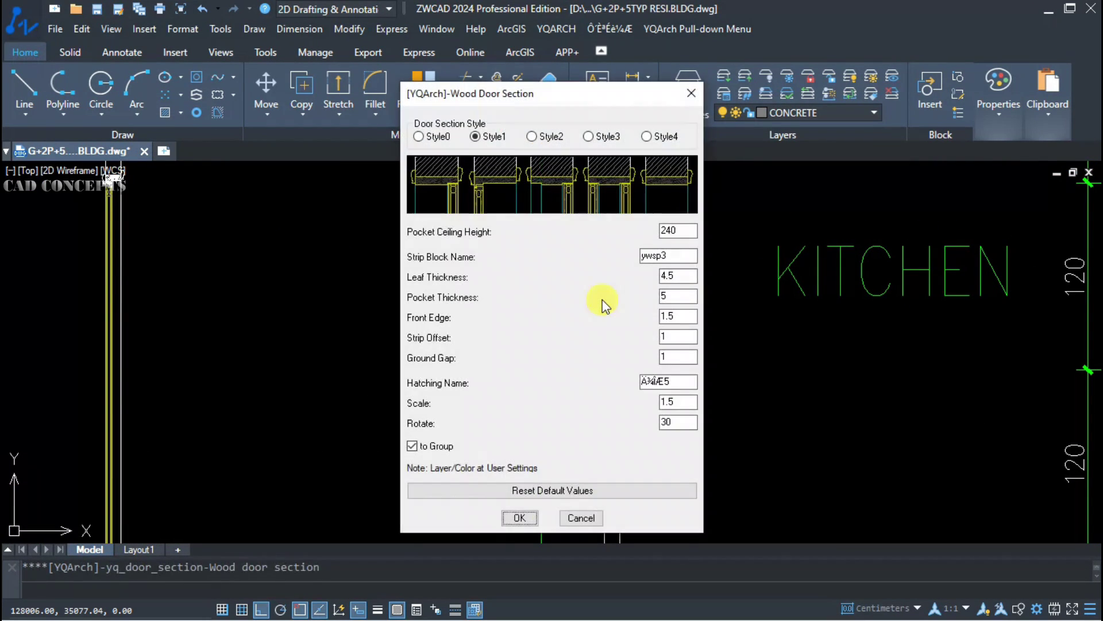
{"action": "key", "text": "Return"}
{"action": "left_click", "coordinate": [607, 308]}
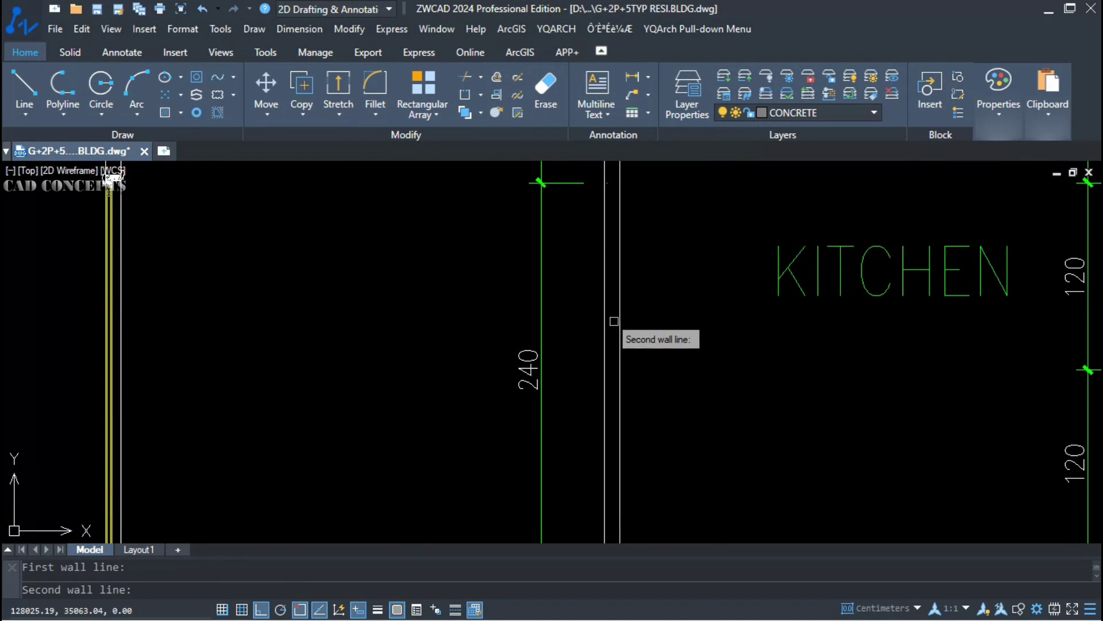
{"action": "left_click", "coordinate": [617, 323]}
{"action": "left_click", "coordinate": [612, 323]}
{"action": "left_click", "coordinate": [606, 325]}
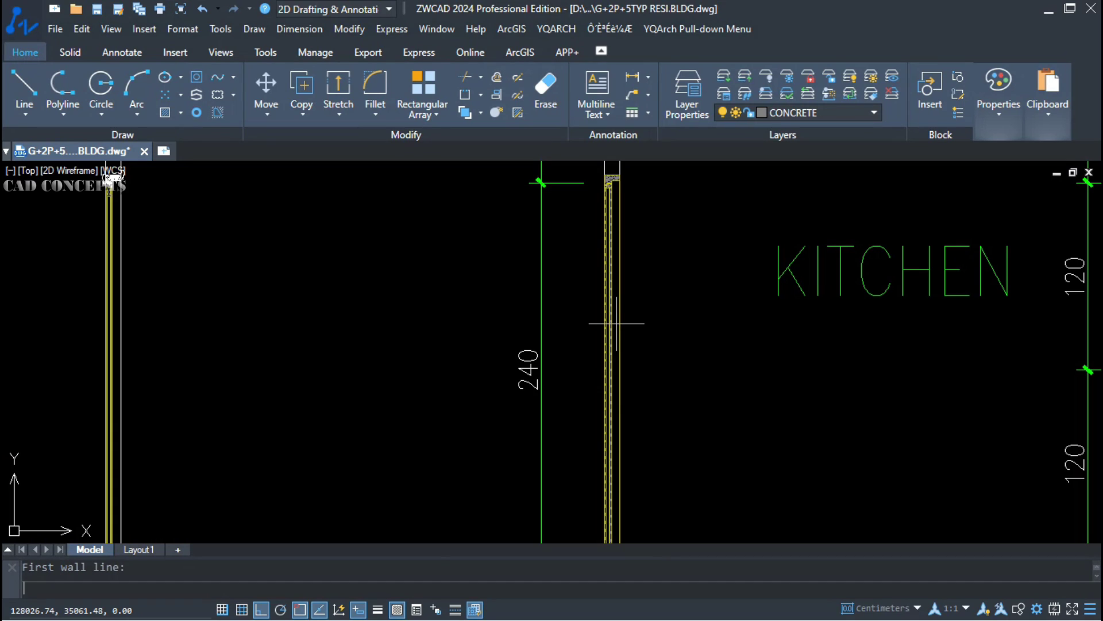
{"action": "left_click", "coordinate": [631, 328]}
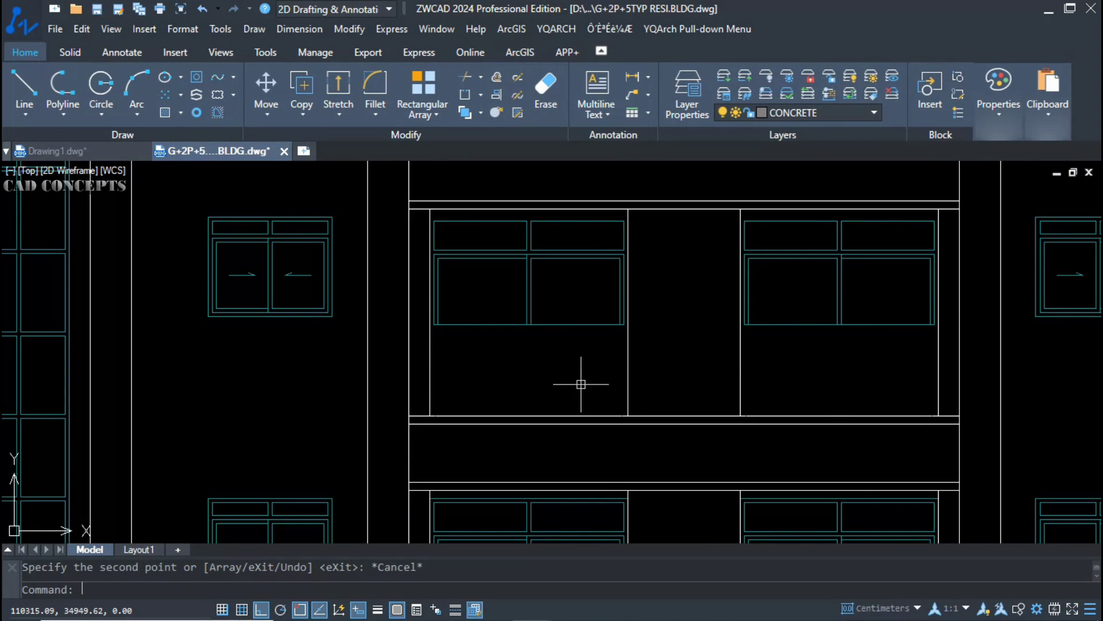
- Draw a banister elevation (LG), total height 105 and column gap 120, along the slab edge below the left window of the central bay
{"action": "type", "text": "lg"}
{"action": "key", "text": "Return"}
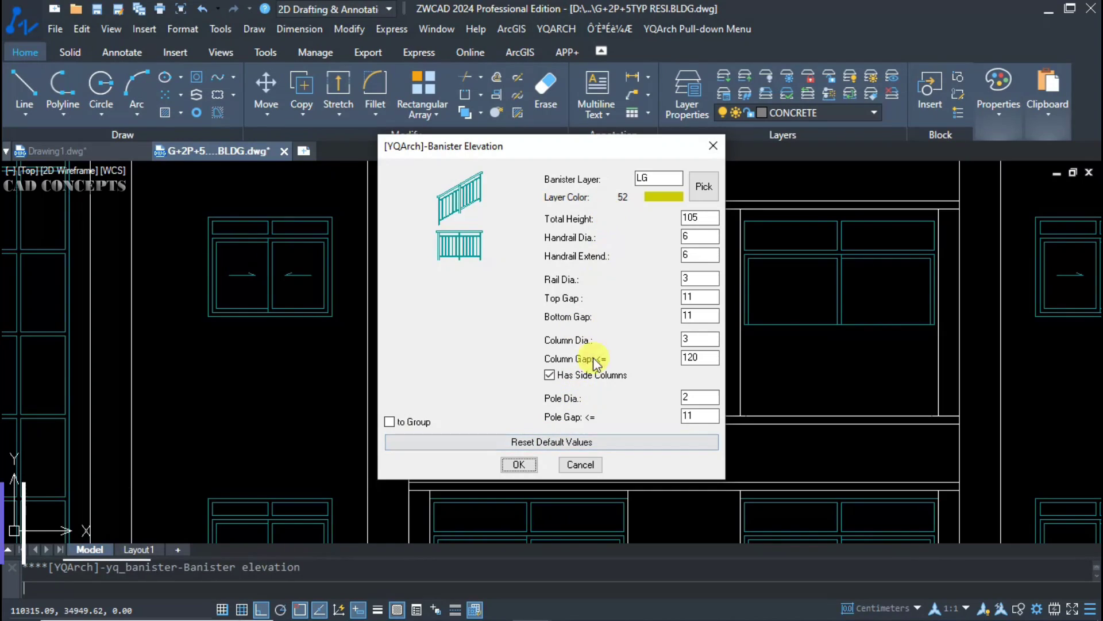
{"action": "left_click", "coordinate": [518, 463]}
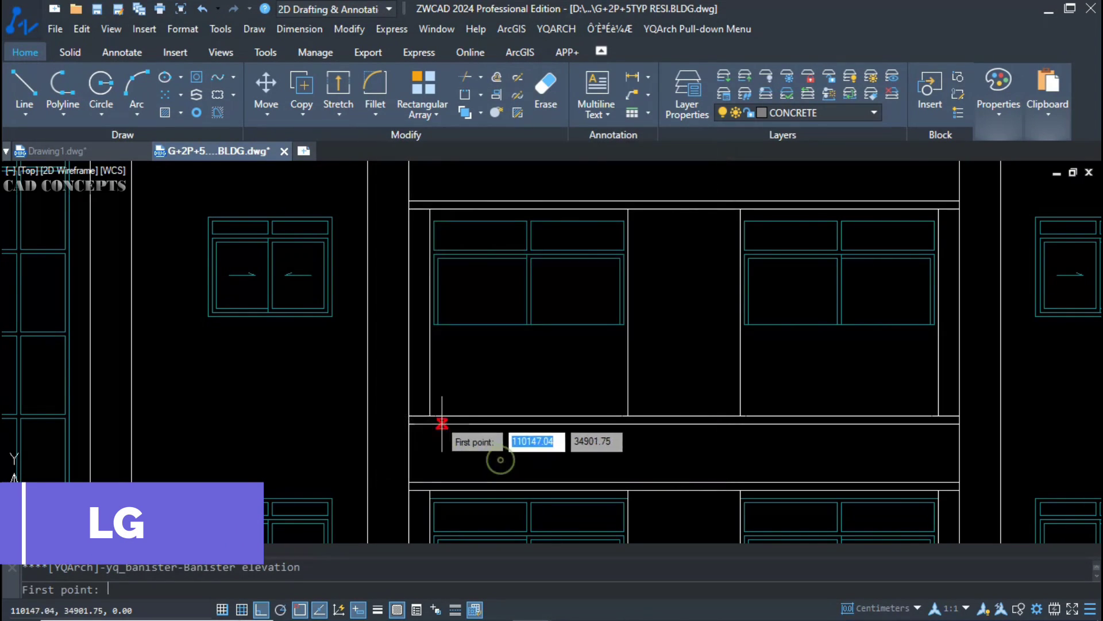
{"action": "scroll", "coordinate": [436, 423], "scroll_direction": "up", "scroll_amount": 2}
{"action": "left_click", "coordinate": [426, 404]}
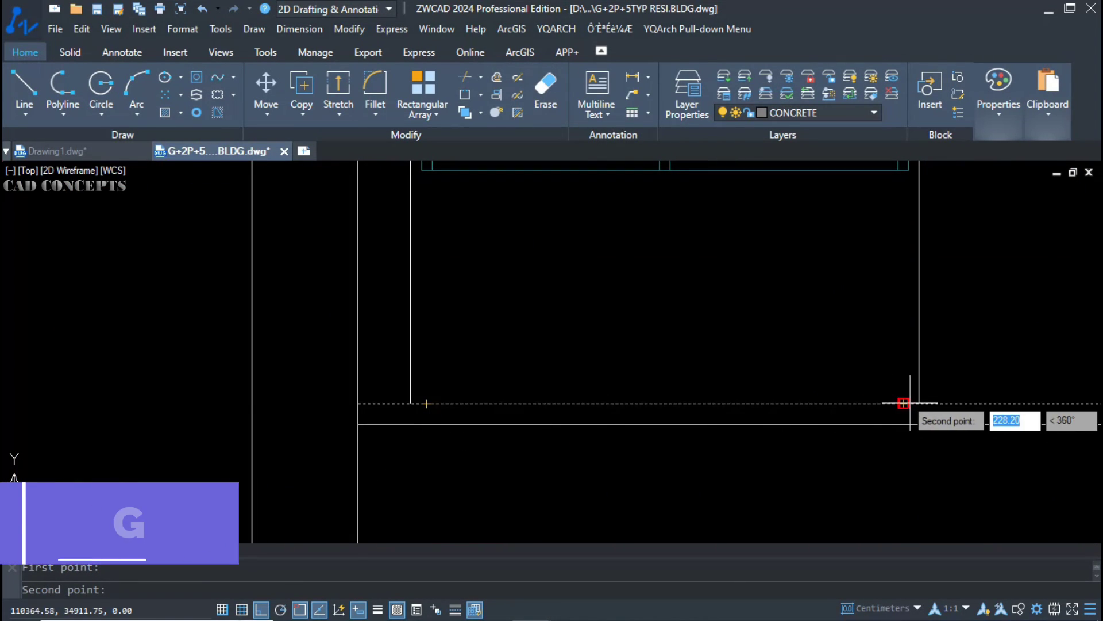
{"action": "left_click", "coordinate": [904, 402]}
{"action": "key", "text": "Escape"}
{"action": "scroll", "coordinate": [498, 405], "scroll_direction": "down", "scroll_amount": 2}
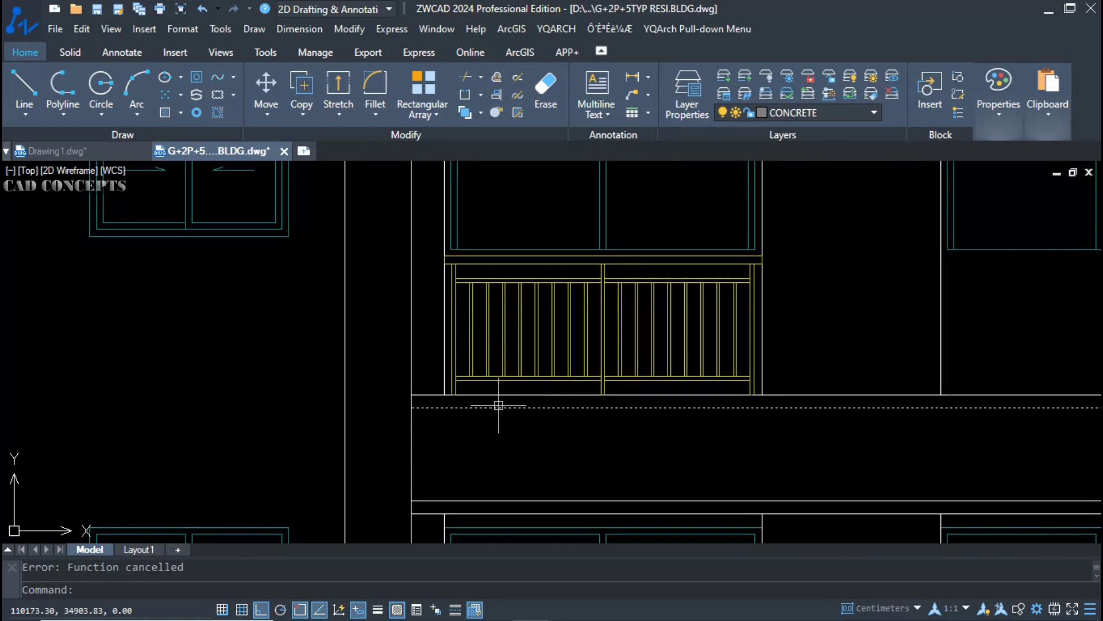
{"action": "middle_click_drag", "start_coordinate": [560, 367], "coordinate": [503, 439]}
{"action": "scroll", "coordinate": [469, 442], "scroll_direction": "down", "scroll_amount": 2}
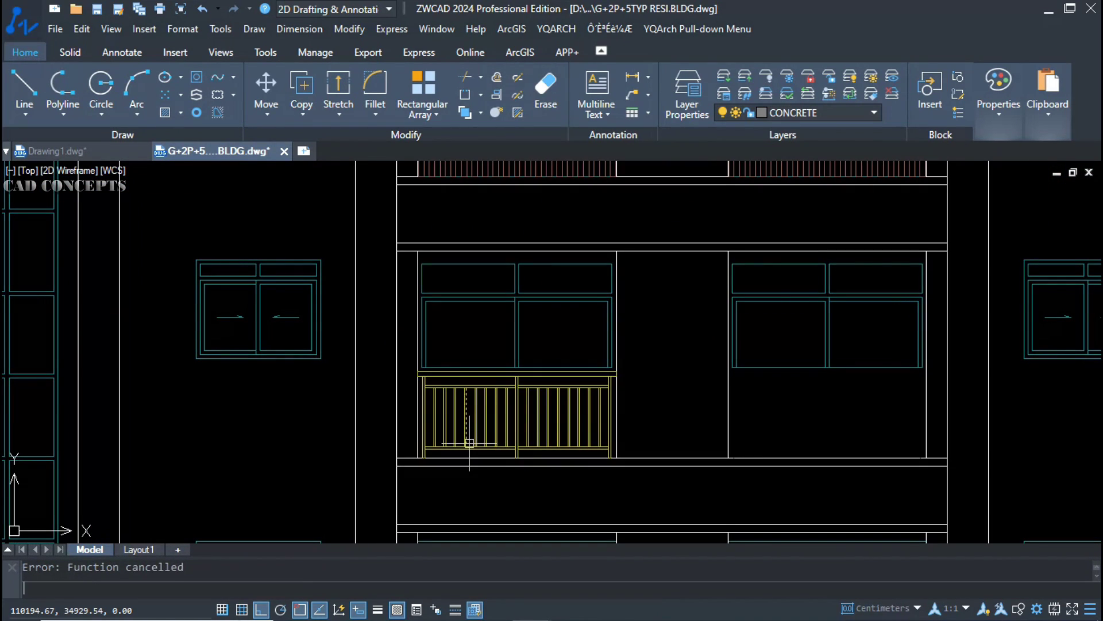
- Set the banister layer colour to 36 and draw a banister elevation along the slab edge below the right window of the central bay
{"action": "key", "text": "Return"}
{"action": "left_click", "coordinate": [664, 195]}
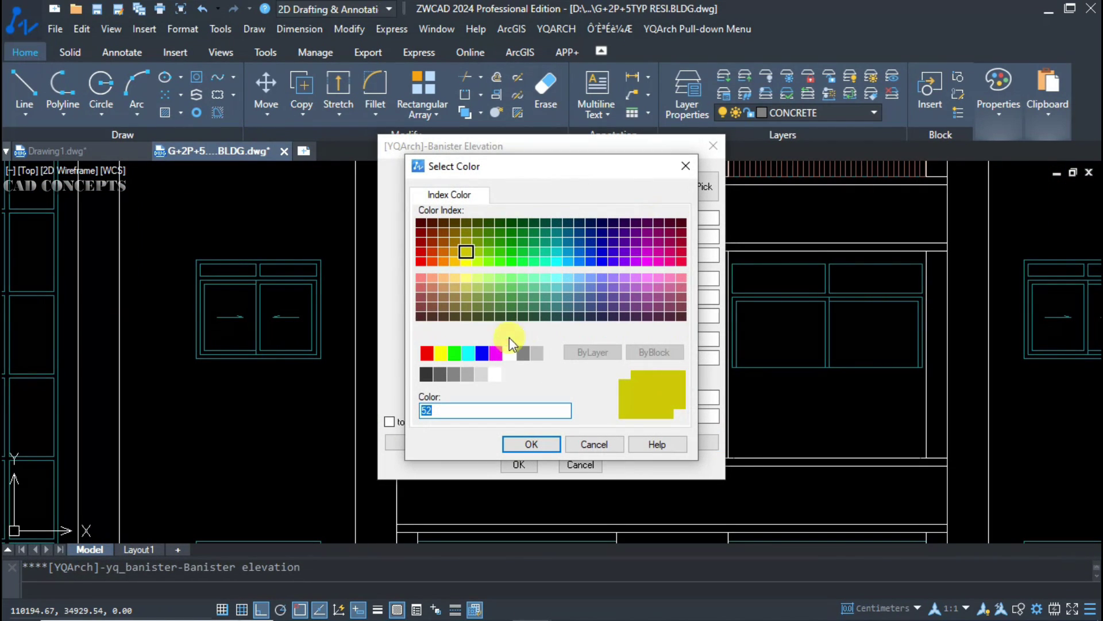
{"action": "double_click", "coordinate": [444, 233]}
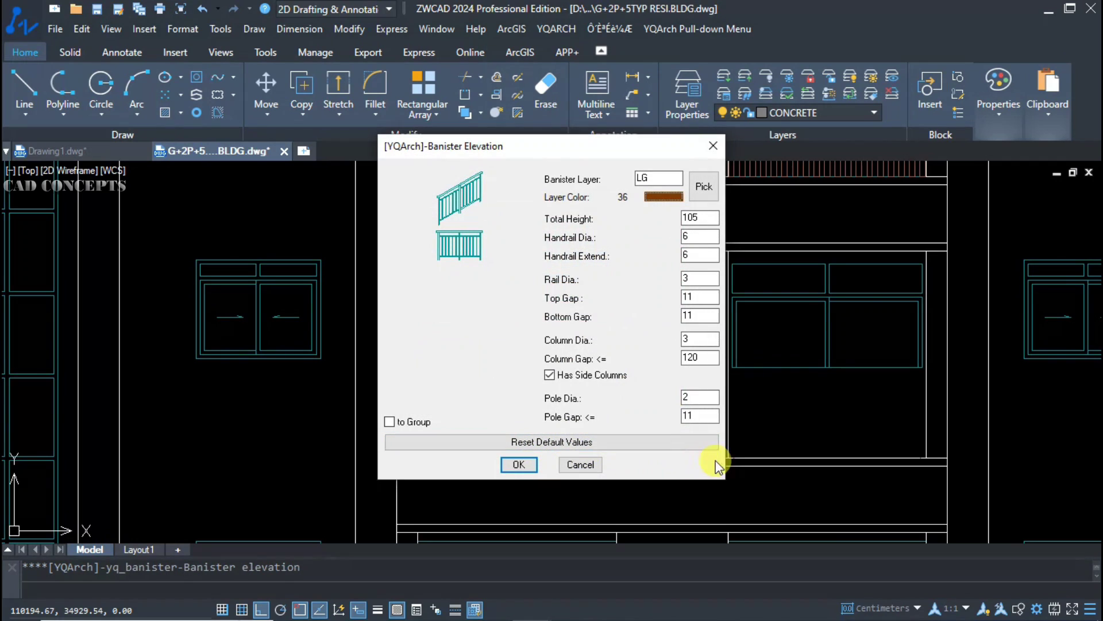
{"action": "left_click", "coordinate": [520, 464]}
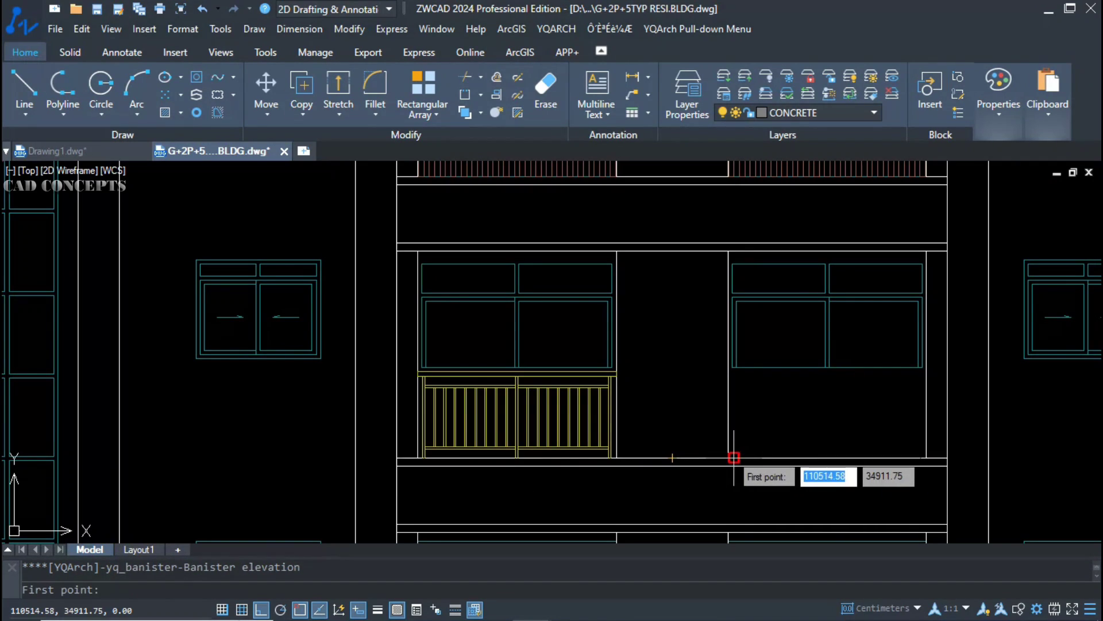
{"action": "left_click", "coordinate": [735, 458]}
{"action": "left_click", "coordinate": [919, 458]}
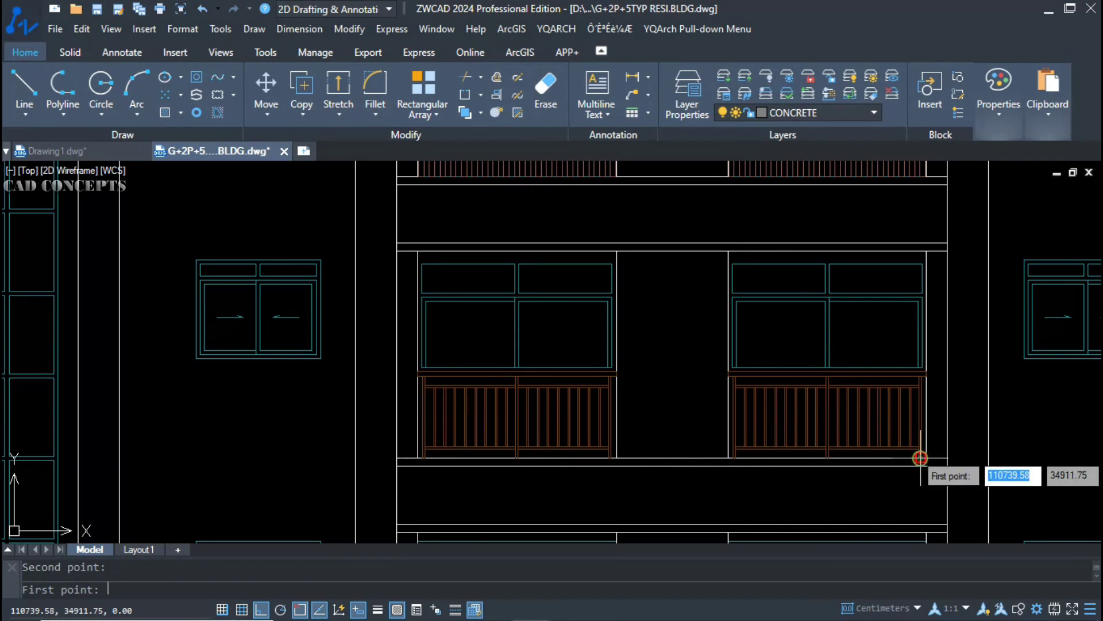
{"action": "key", "text": "Escape"}
{"action": "scroll", "coordinate": [433, 500], "scroll_direction": "down", "scroll_amount": 3}
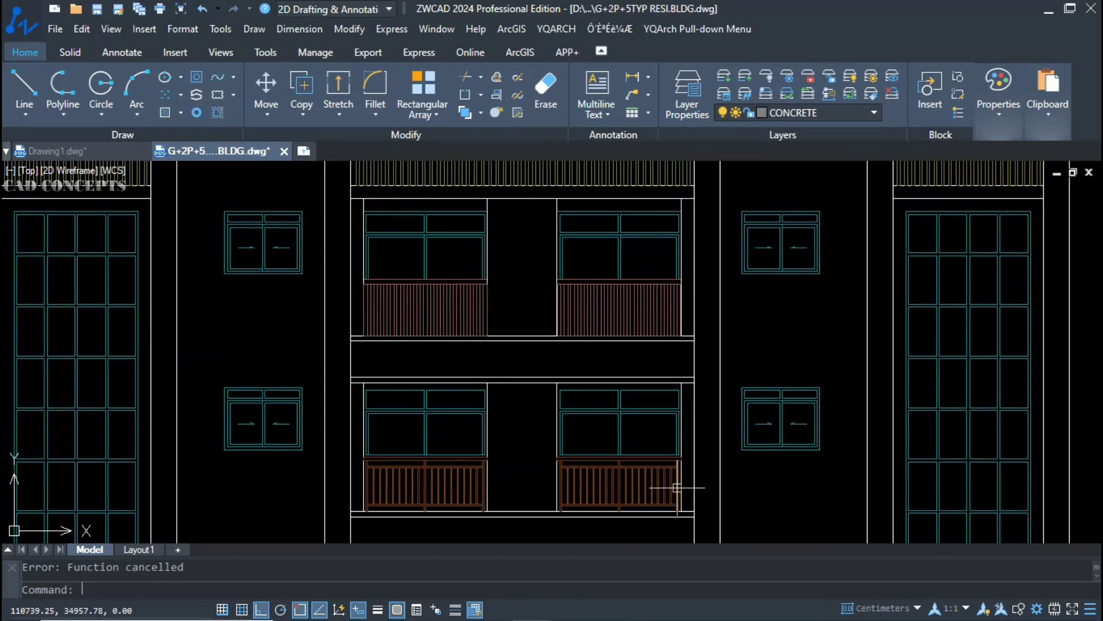
{"action": "scroll", "coordinate": [677, 487], "scroll_direction": "up", "scroll_amount": 4}
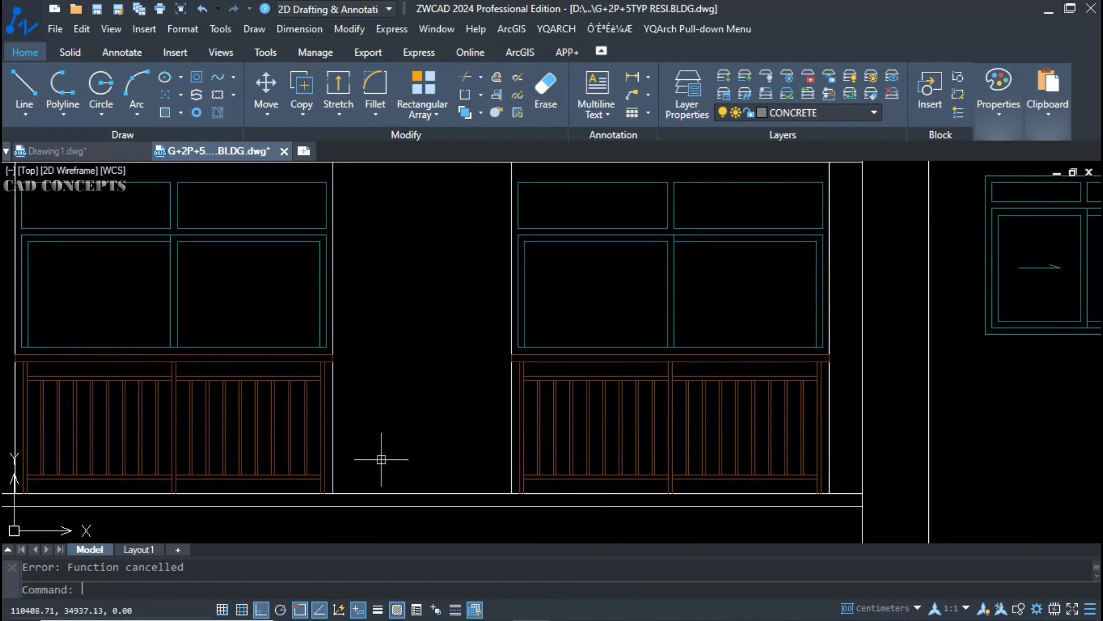
- Furnish the corner bedroom below the kitchen on the typical floor plan with the Bedroom arrangement (JJ), using its full 410 by 490 area
{"action": "middle_click_drag", "start_coordinate": [307, 464], "coordinate": [655, 478]}
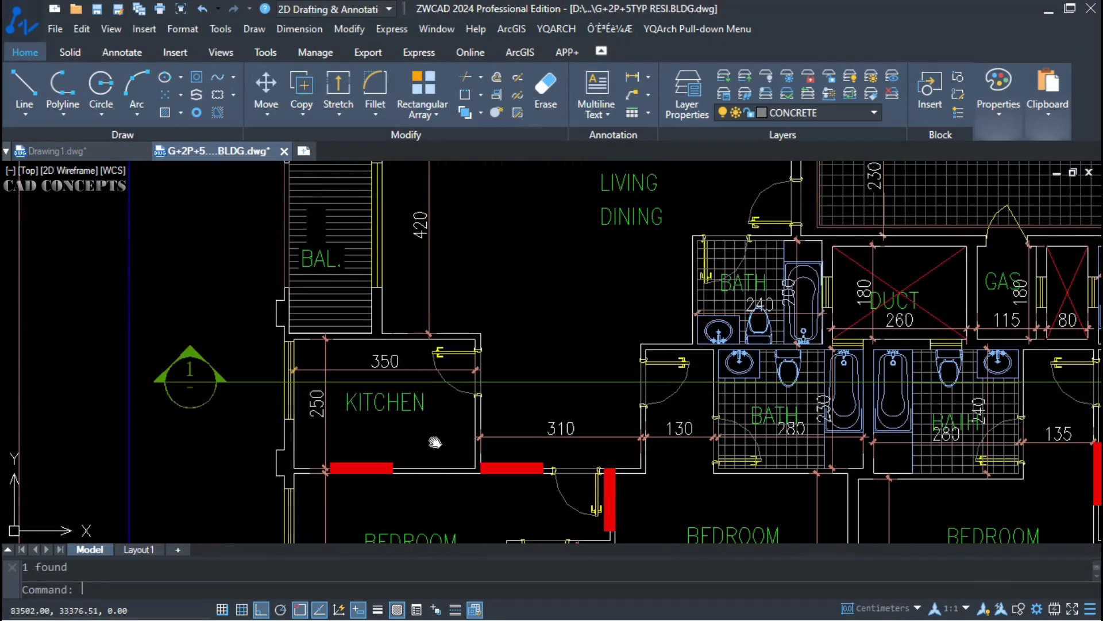
{"action": "scroll", "coordinate": [436, 442], "scroll_direction": "down", "scroll_amount": 2}
{"action": "scroll", "coordinate": [532, 303], "scroll_direction": "up", "scroll_amount": 2}
{"action": "scroll", "coordinate": [488, 290], "scroll_direction": "down", "scroll_amount": 2}
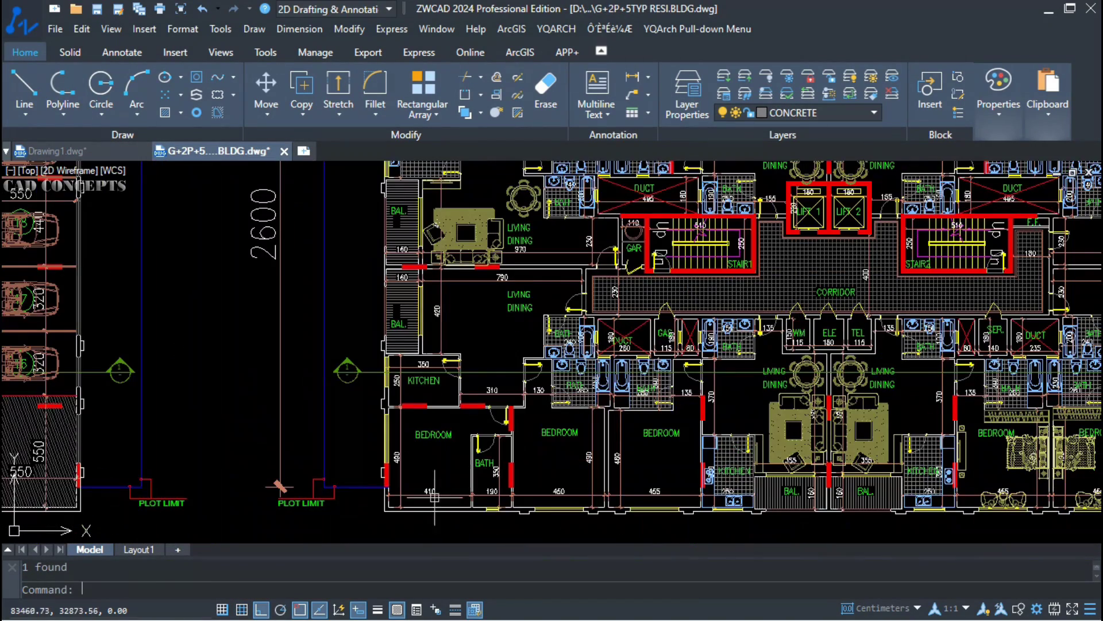
{"action": "middle_click_drag", "start_coordinate": [430, 498], "coordinate": [416, 479]}
{"action": "scroll", "coordinate": [412, 477], "scroll_direction": "up", "scroll_amount": 1}
{"action": "middle_click_drag", "start_coordinate": [428, 442], "coordinate": [436, 445]}
{"action": "scroll", "coordinate": [436, 445], "scroll_direction": "up", "scroll_amount": 2}
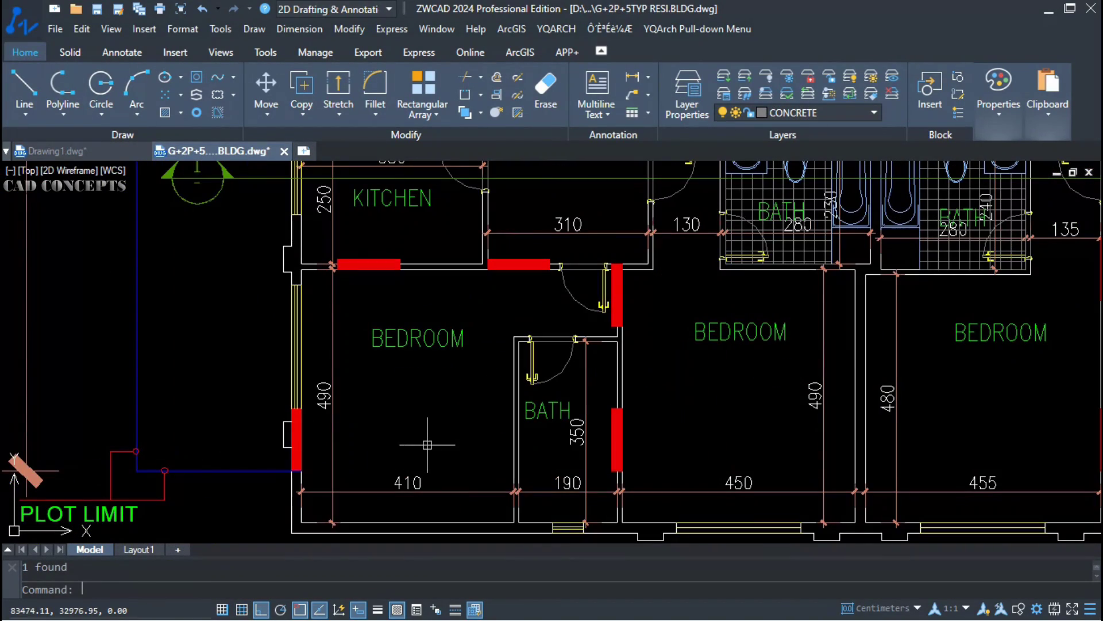
{"action": "key", "text": "space"}
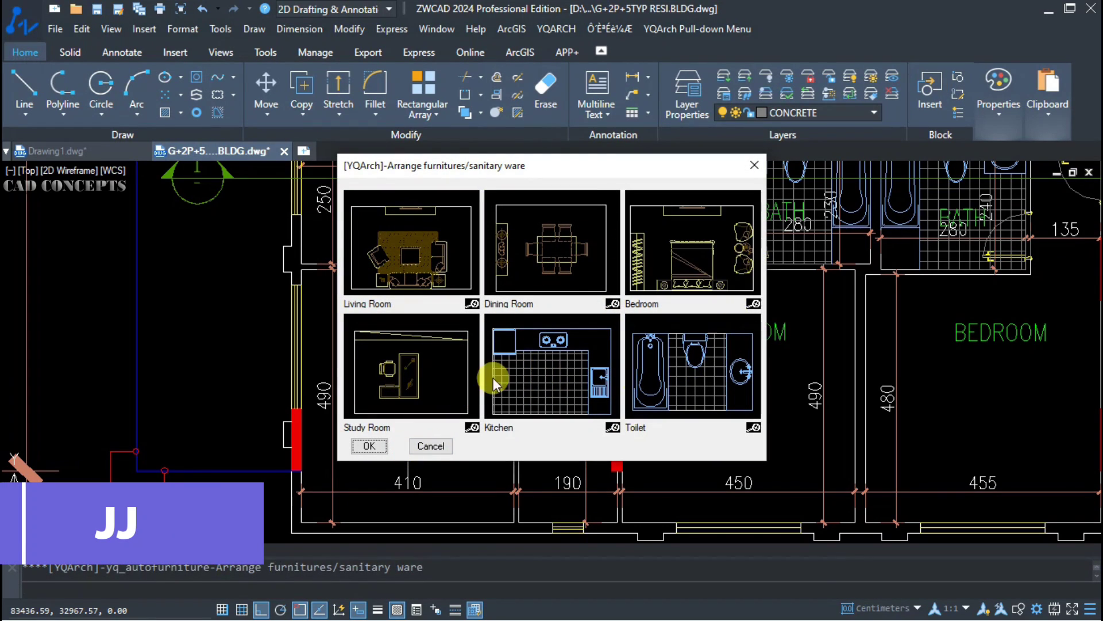
{"action": "double_click", "coordinate": [562, 339]}
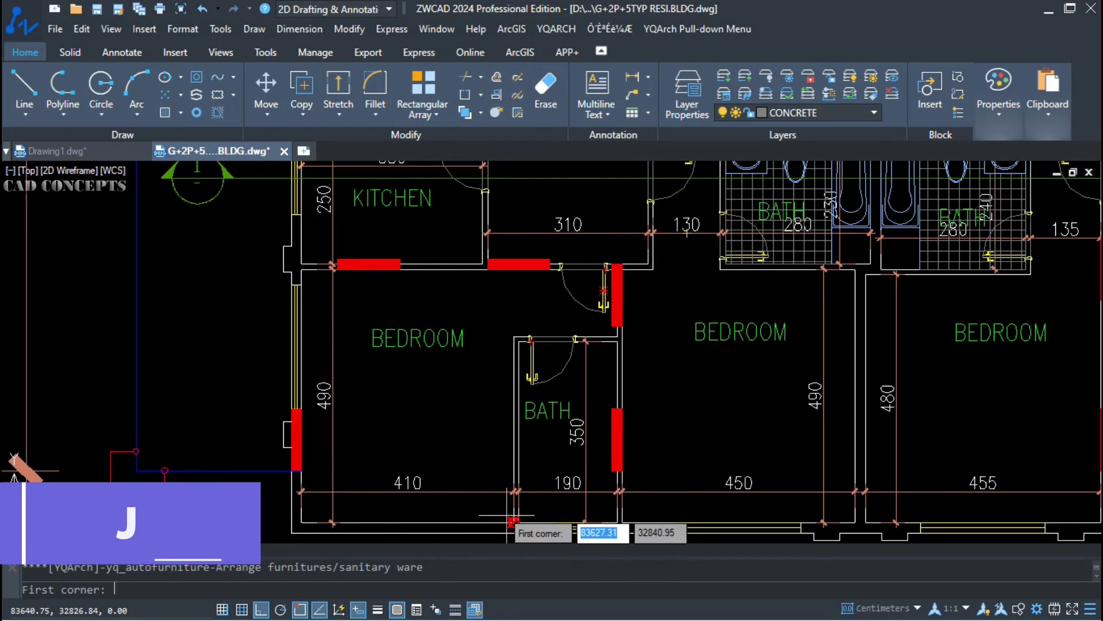
{"action": "left_click", "coordinate": [515, 493]}
{"action": "scroll", "coordinate": [304, 270], "scroll_direction": "up", "scroll_amount": 3}
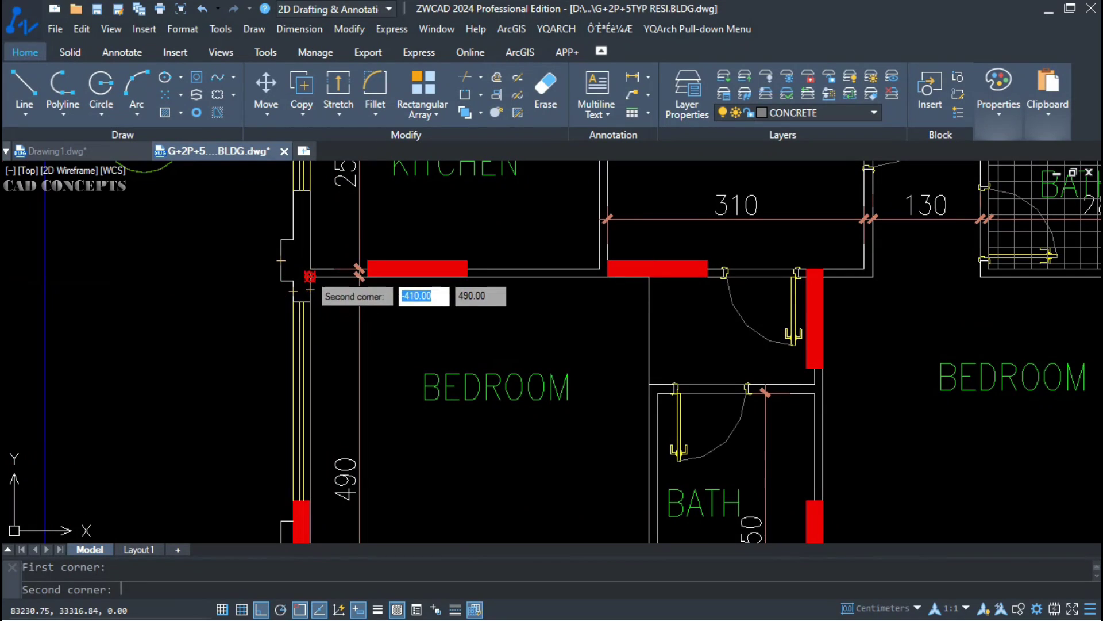
{"action": "left_click", "coordinate": [310, 276]}
{"action": "scroll", "coordinate": [412, 262], "scroll_direction": "down", "scroll_amount": 2}
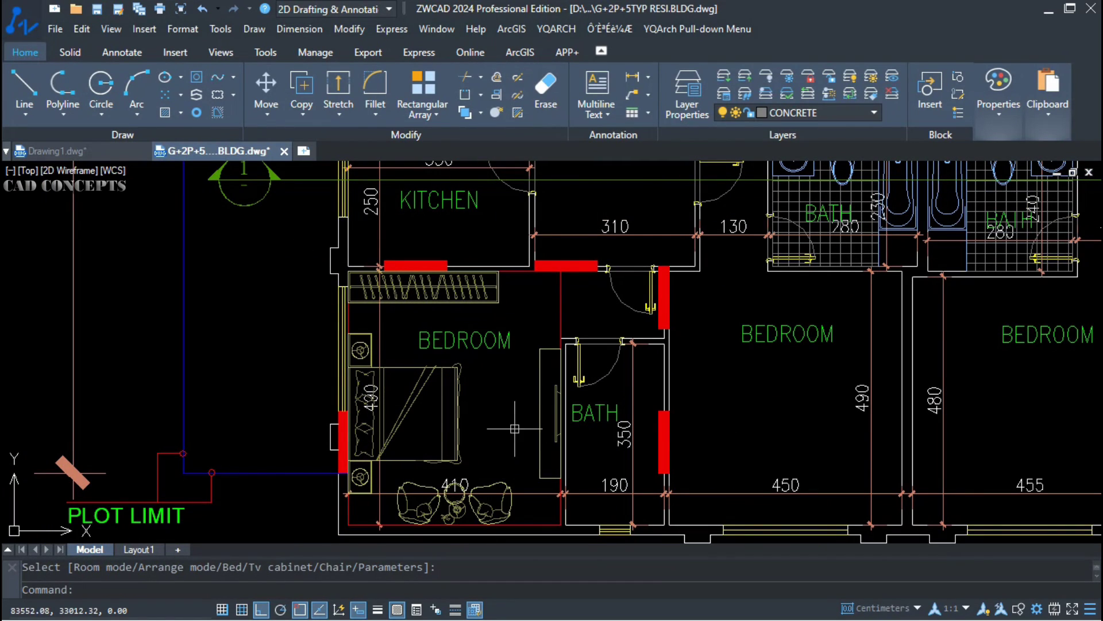
{"action": "scroll", "coordinate": [426, 438], "scroll_direction": "down", "scroll_amount": 2}
{"action": "type", "text": "a"}
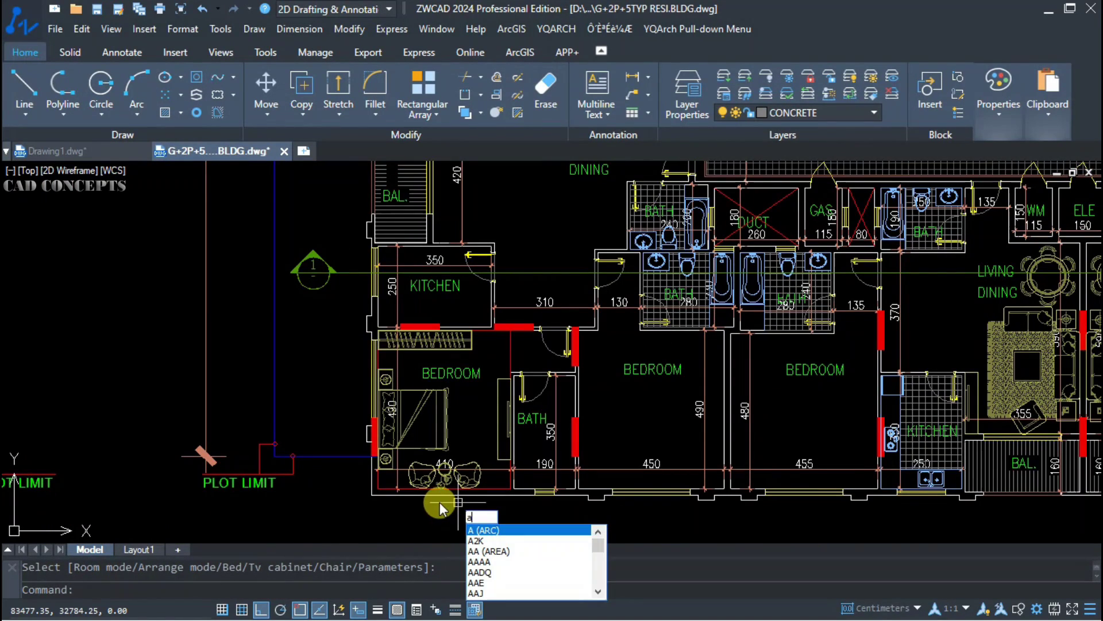
{"action": "key", "text": "BackSpace"}
{"action": "scroll", "coordinate": [391, 429], "scroll_direction": "up", "scroll_amount": 2}
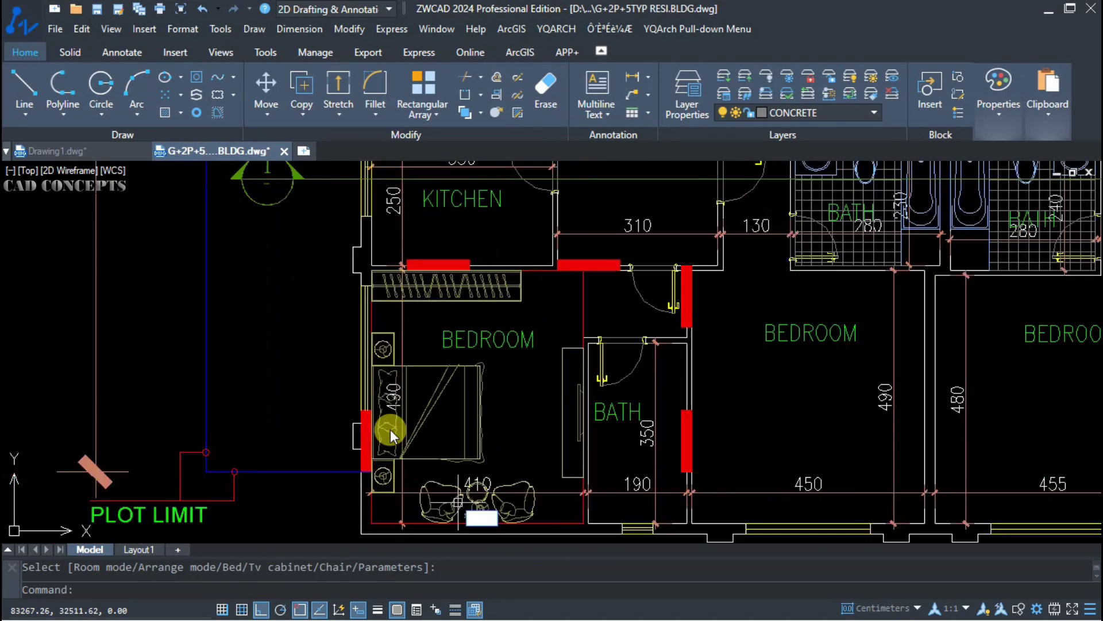
{"action": "scroll", "coordinate": [450, 412], "scroll_direction": "down", "scroll_amount": 1}
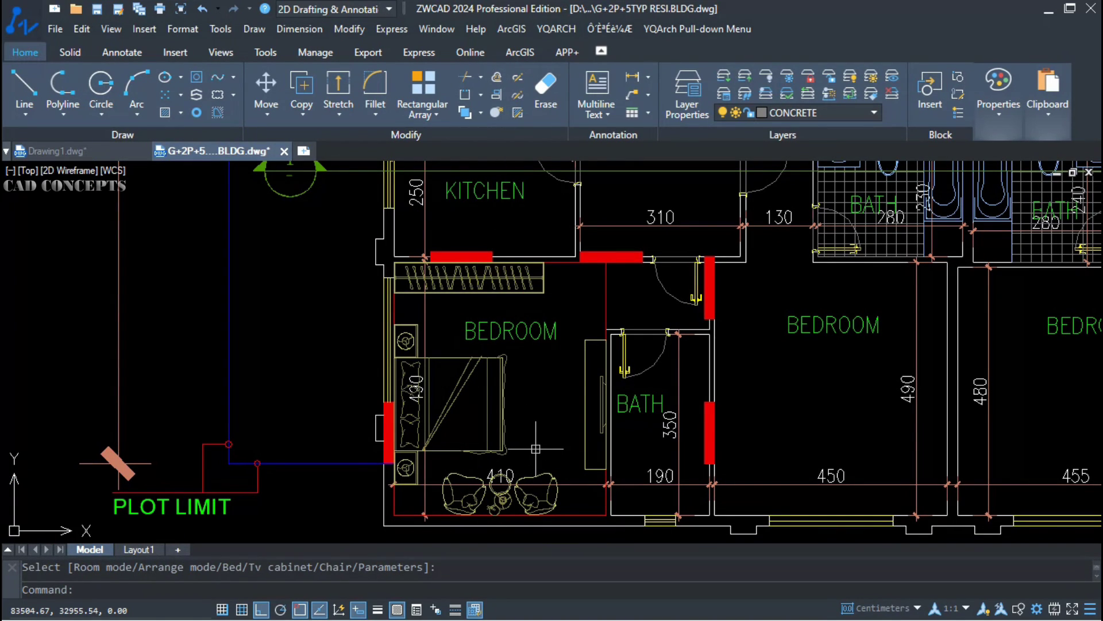
- Furnish the adjacent 450-wide bedroom with the same Bedroom arrangement, from its lower-left corner to its upper-right corner
{"action": "key", "text": "space"}
{"action": "left_click", "coordinate": [670, 264]}
{"action": "left_click", "coordinate": [714, 515]}
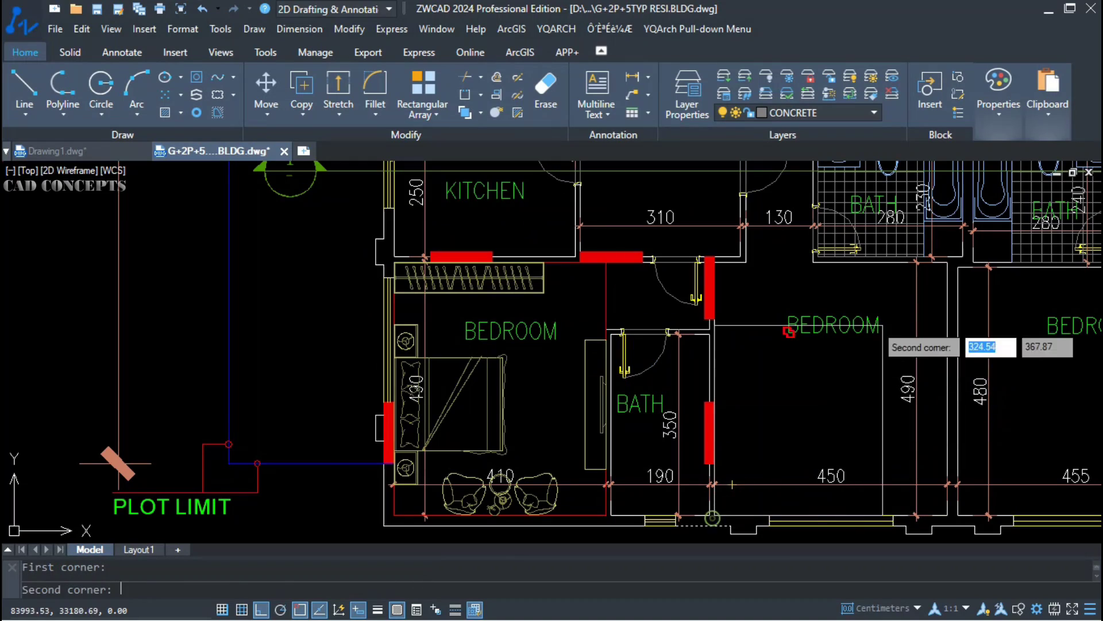
{"action": "left_click", "coordinate": [947, 263]}
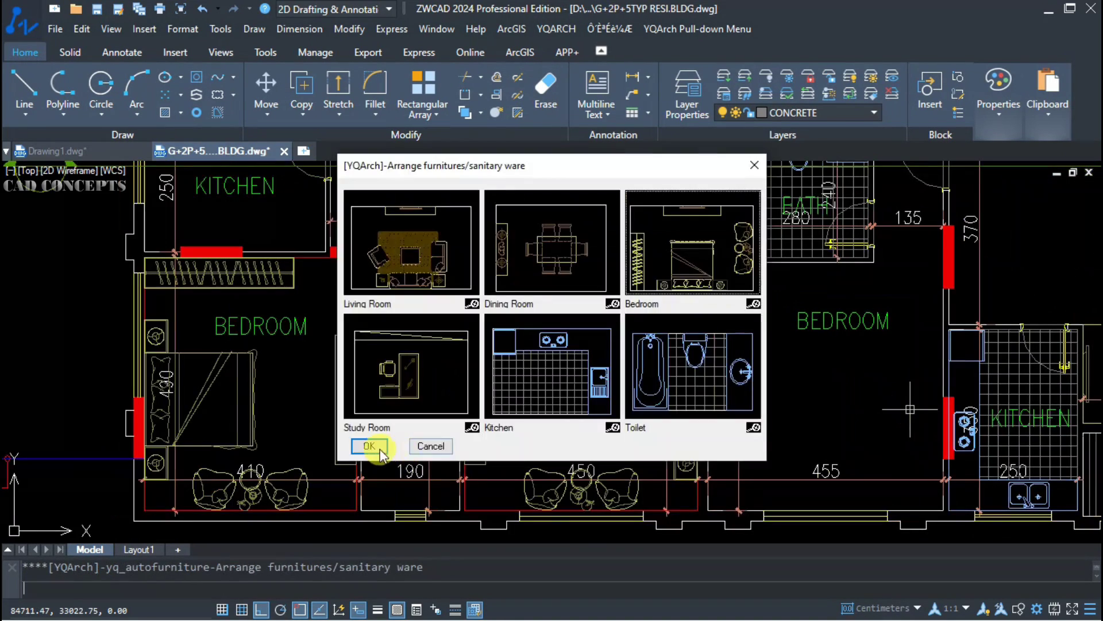
- Furnish the 455-wide bedroom beside the kitchen with the Bedroom arrangement, from its lower-right corner to its upper-left corner
{"action": "left_click", "coordinate": [378, 450]}
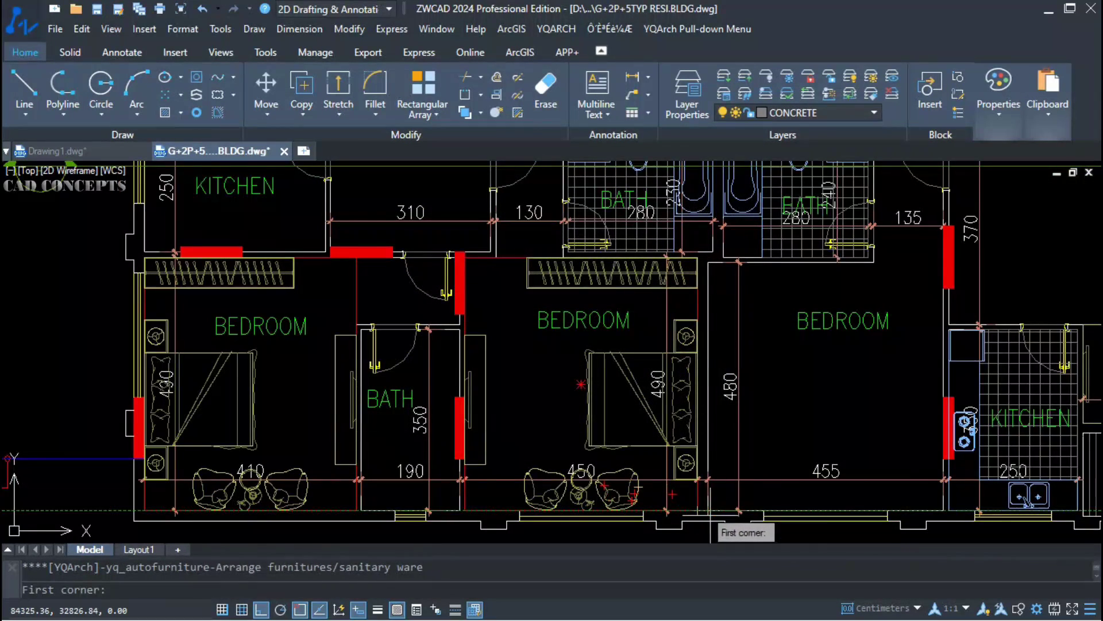
{"action": "left_click", "coordinate": [944, 511]}
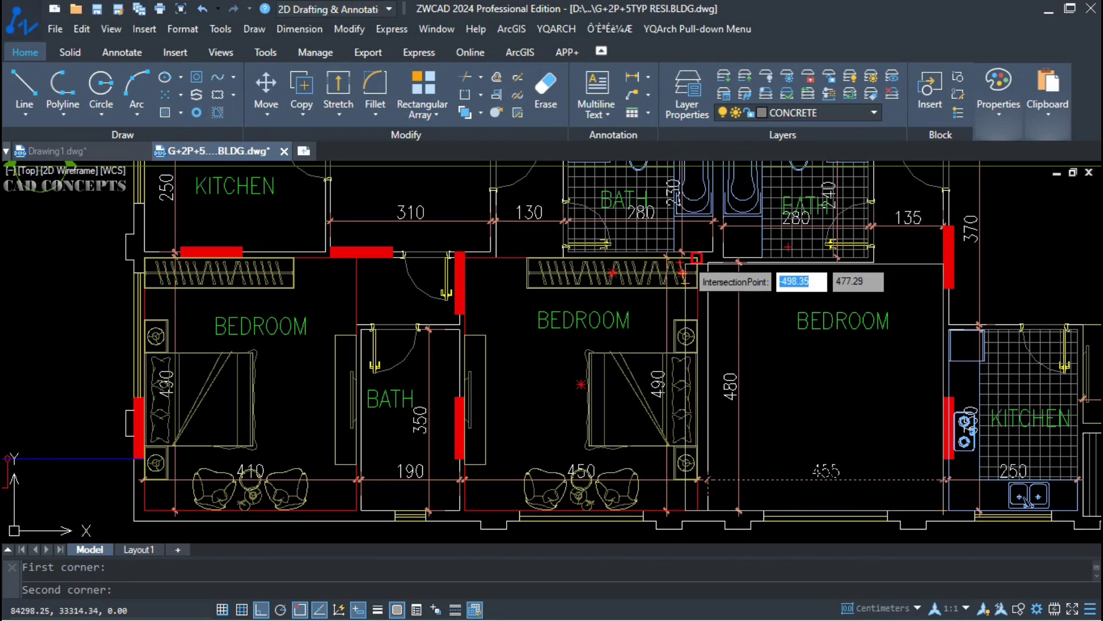
{"action": "left_click", "coordinate": [709, 262]}
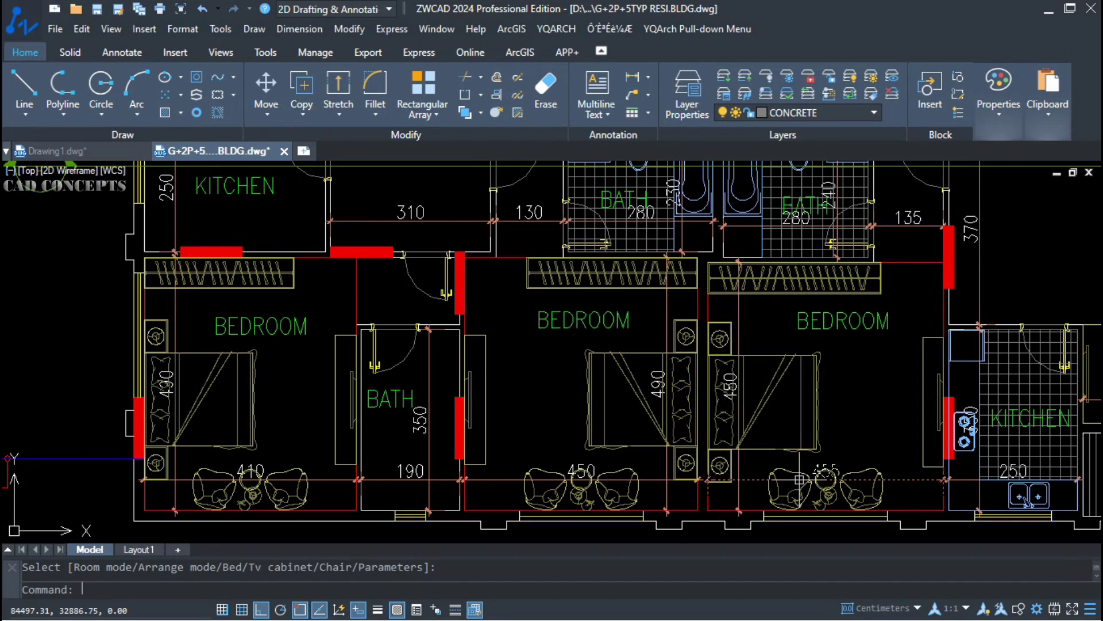
{"action": "key", "text": "Escape"}
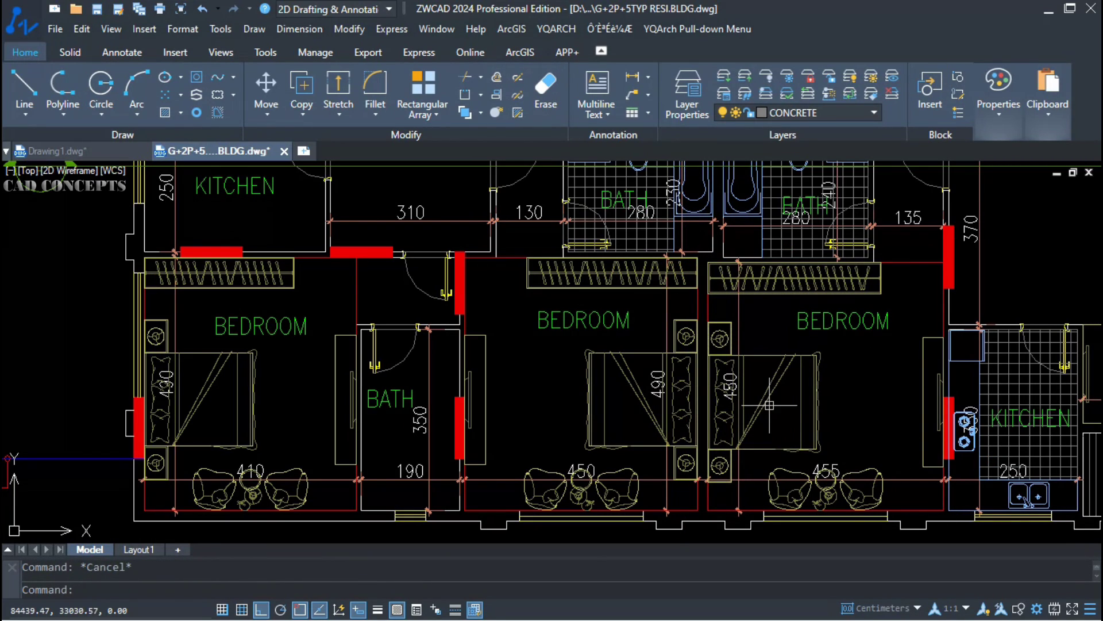
- Delete the automatically arranged wardrobe from the 450-wide middle bedroom
{"action": "middle_click_drag", "start_coordinate": [180, 463], "coordinate": [361, 469]}
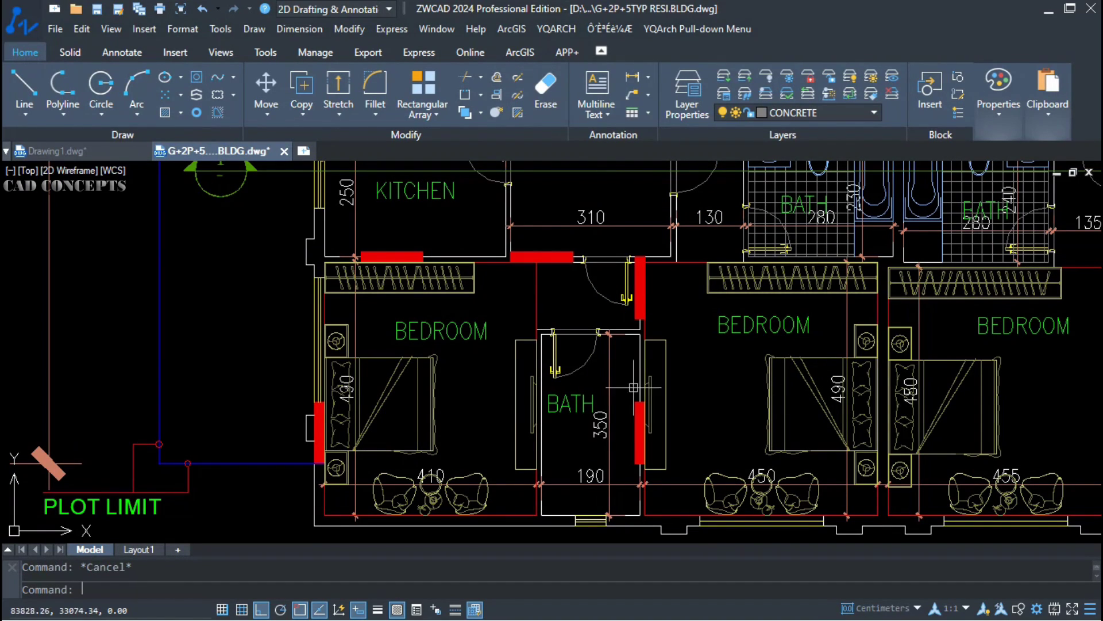
{"action": "scroll", "coordinate": [804, 293], "scroll_direction": "up", "scroll_amount": 4}
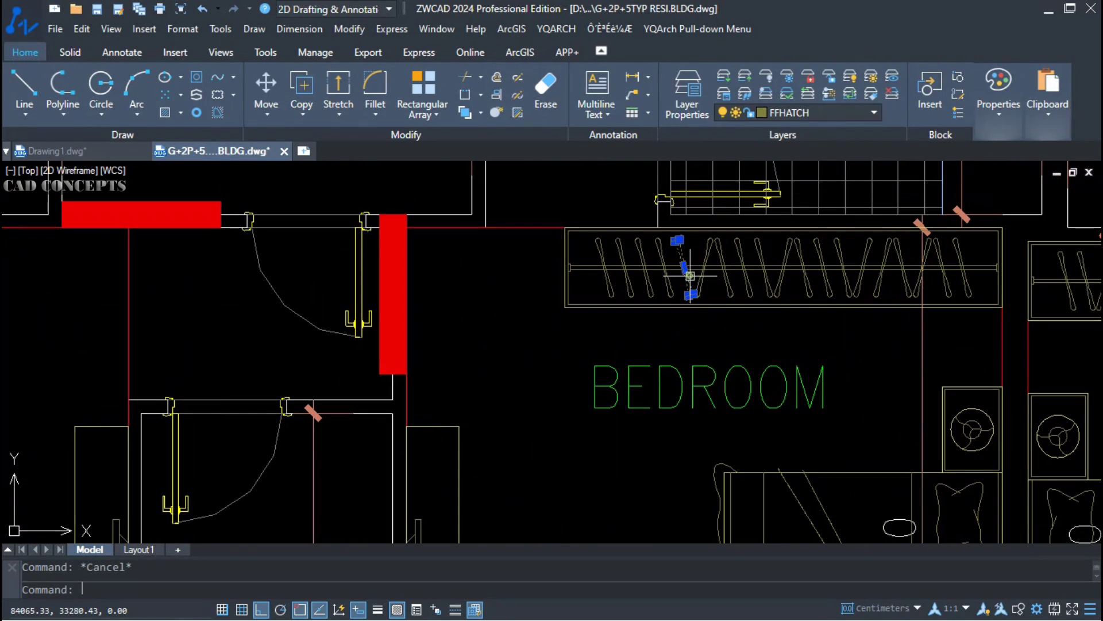
{"action": "left_click", "coordinate": [551, 222]}
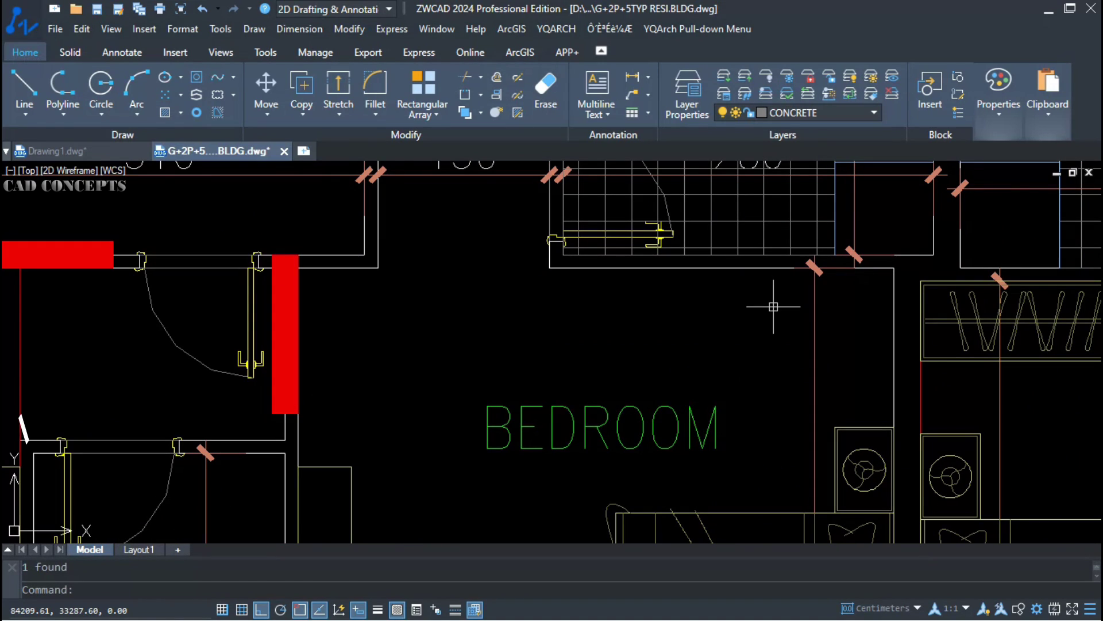
- Draw a 60 thick wardrobe (YG) inside the 450-wide bedroom along the entire wall below the bath
{"action": "type", "text": "yg"}
{"action": "key", "text": "space"}
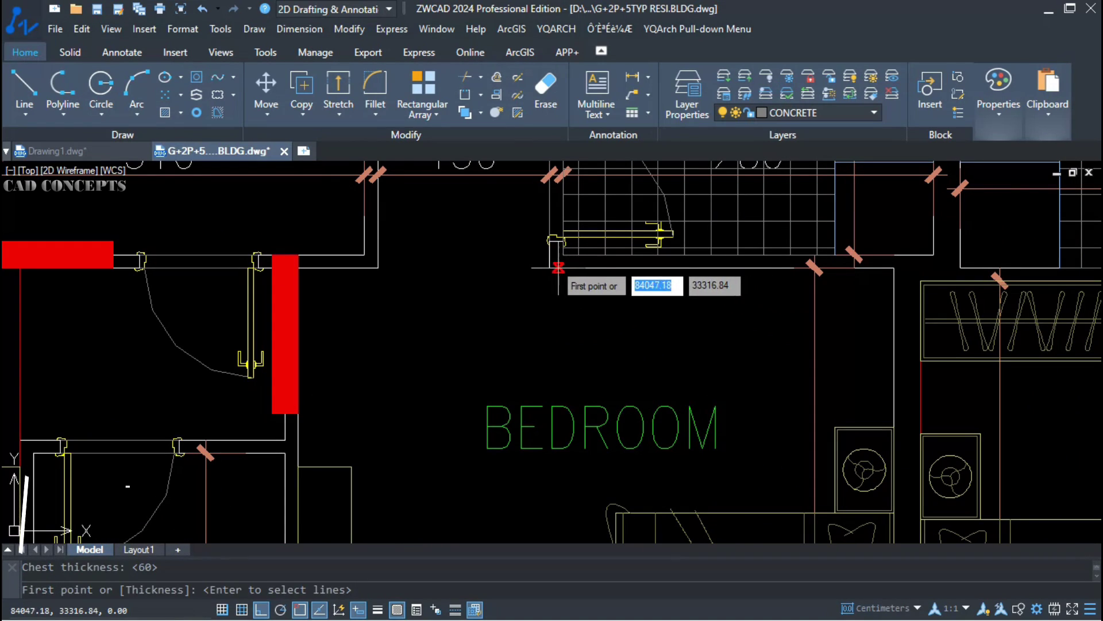
{"action": "left_click", "coordinate": [550, 267]}
{"action": "left_click", "coordinate": [894, 268]}
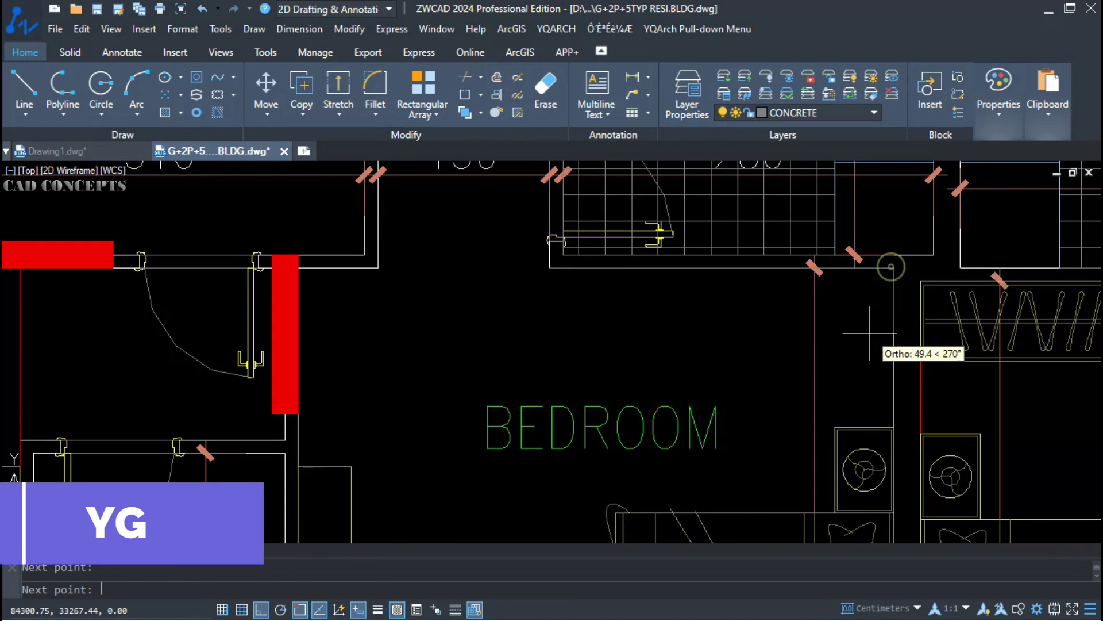
{"action": "key", "text": "space"}
{"action": "left_click", "coordinate": [865, 364]}
{"action": "key", "text": "Escape"}
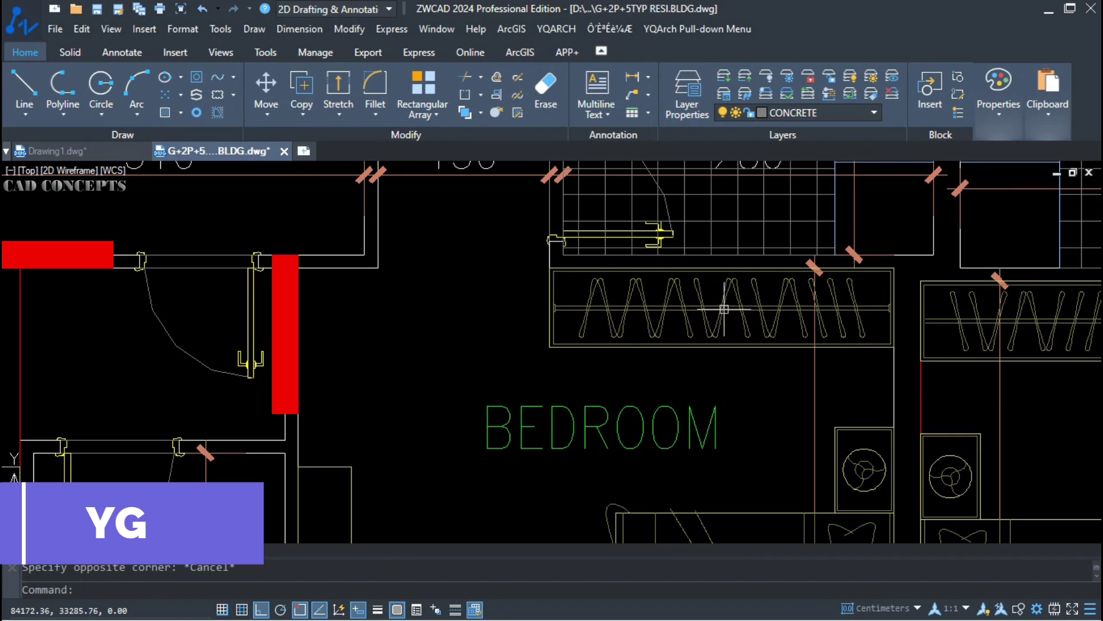
- Delete the automatically arranged wardrobe from the 455-wide bedroom
{"action": "scroll", "coordinate": [446, 341], "scroll_direction": "down", "scroll_amount": 1}
{"action": "left_click", "coordinate": [1044, 320]}
{"action": "left_click", "coordinate": [783, 364]}
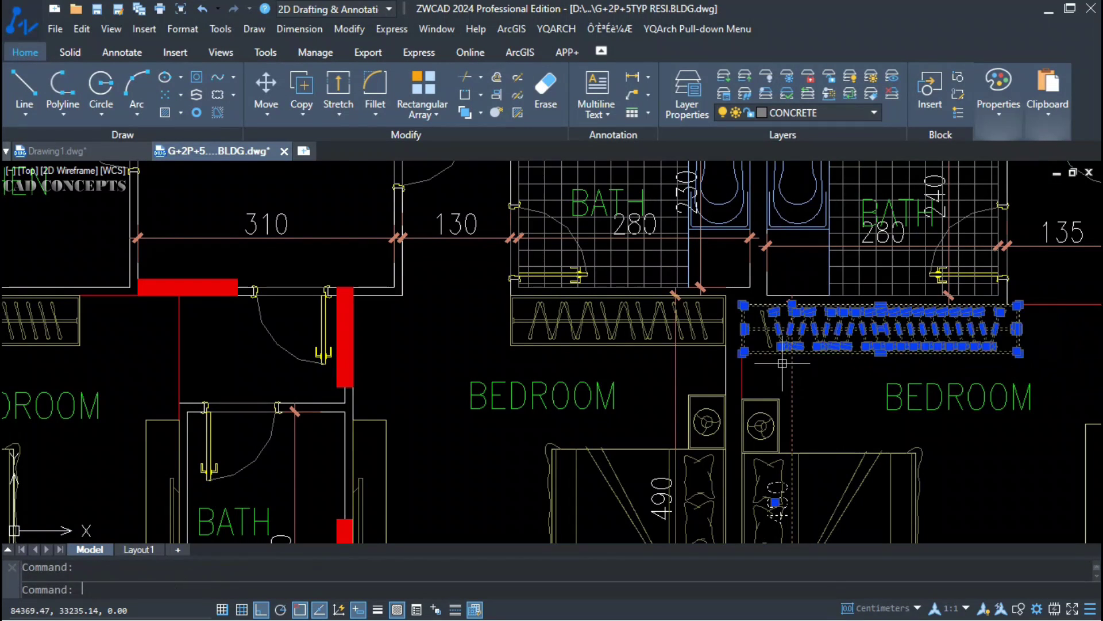
{"action": "left_click", "coordinate": [758, 329]}
{"action": "key", "text": "Delete"}
- Draw a wardrobe in the 455-wide bedroom from its upper-left corner to the end of the bath wall
{"action": "type", "text": "c"}
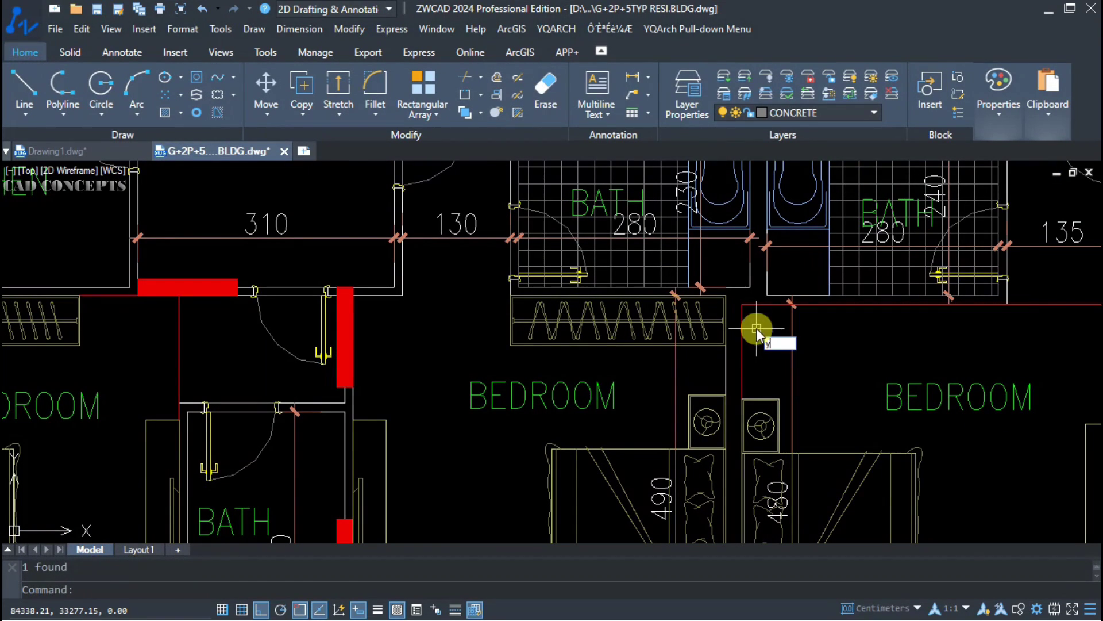
{"action": "key", "text": "space"}
{"action": "left_click", "coordinate": [742, 304]}
{"action": "left_click", "coordinate": [1002, 304]}
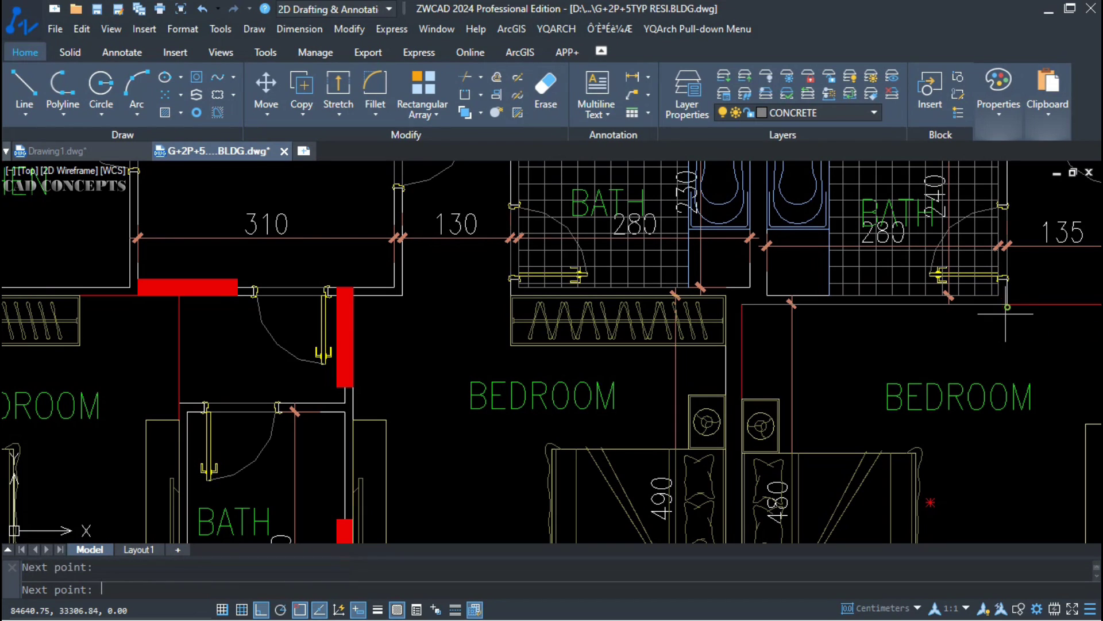
{"action": "key", "text": "space"}
{"action": "left_click", "coordinate": [987, 362]}
{"action": "key", "text": "Escape"}
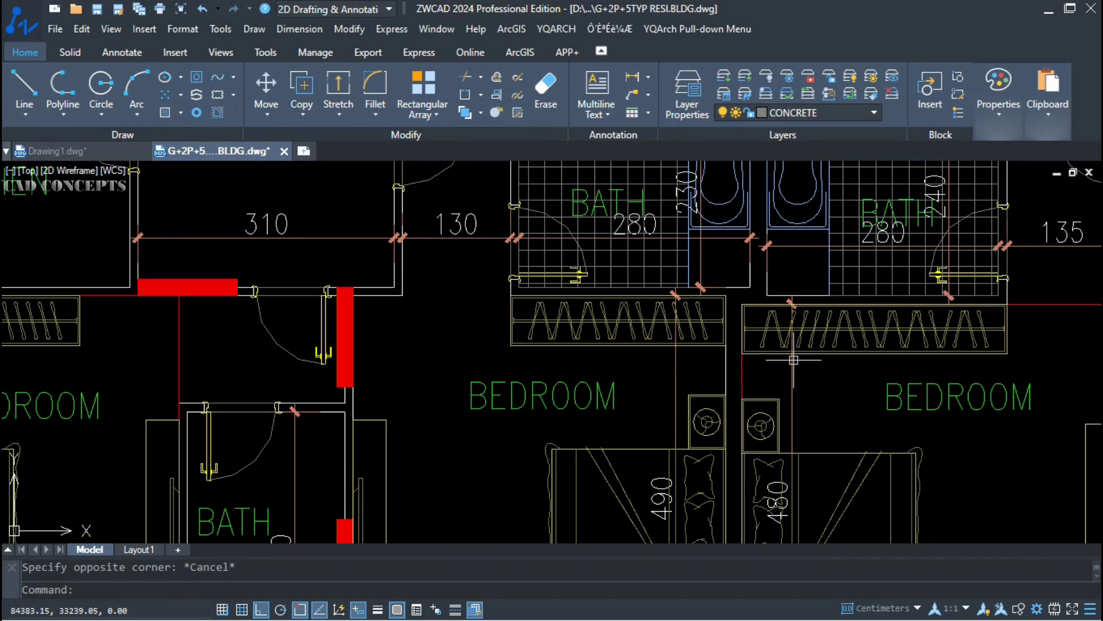
- Arrange a toilet layout with sink, closestool, bath tub and tiling across the whole 190 by 350 bath between the bedrooms
{"action": "scroll", "coordinate": [1075, 316], "scroll_direction": "down", "scroll_amount": 2}
{"action": "middle_click_drag", "start_coordinate": [648, 422], "coordinate": [598, 381]}
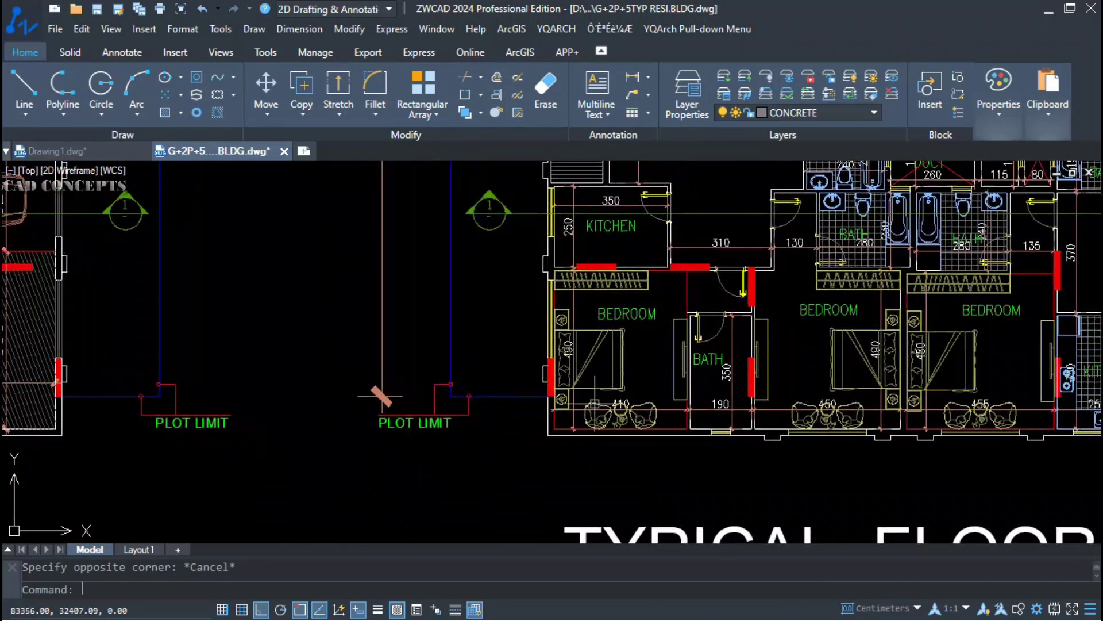
{"action": "scroll", "coordinate": [595, 407], "scroll_direction": "up", "scroll_amount": 1}
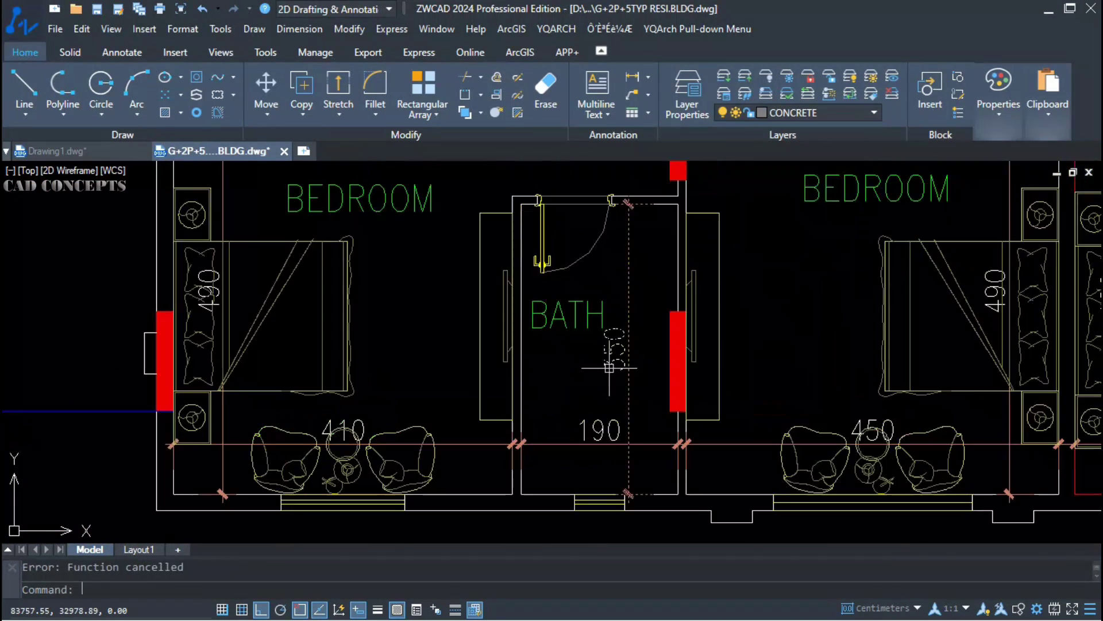
{"action": "type", "text": "bf"}
{"action": "key", "text": "space"}
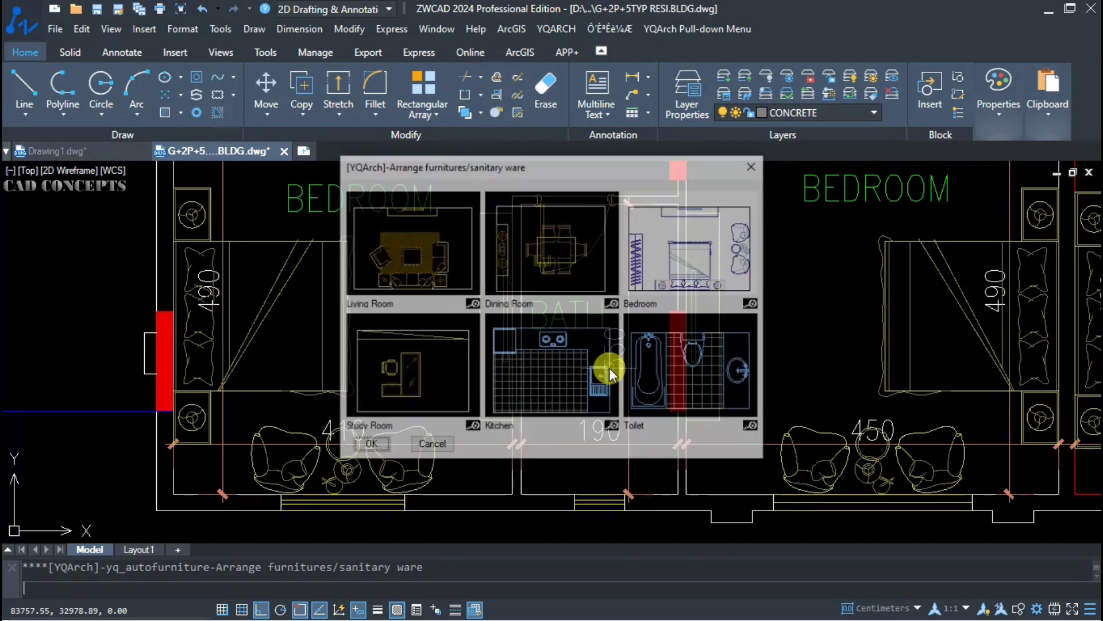
{"action": "left_click", "coordinate": [680, 380]}
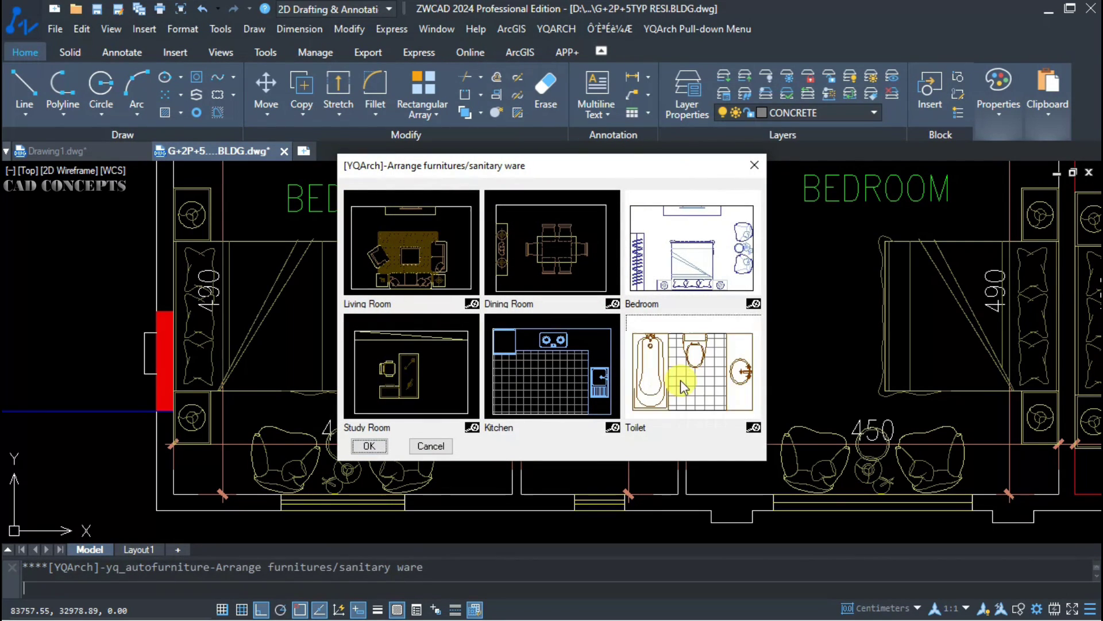
{"action": "left_click", "coordinate": [373, 446]}
{"action": "left_click", "coordinate": [520, 493]}
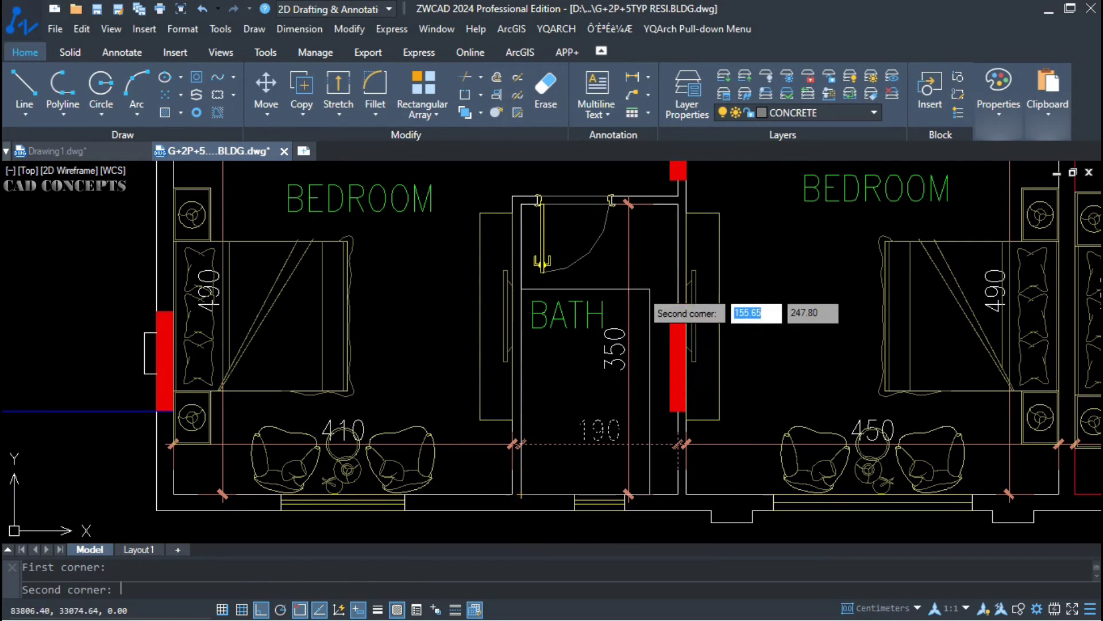
{"action": "left_click", "coordinate": [678, 204]}
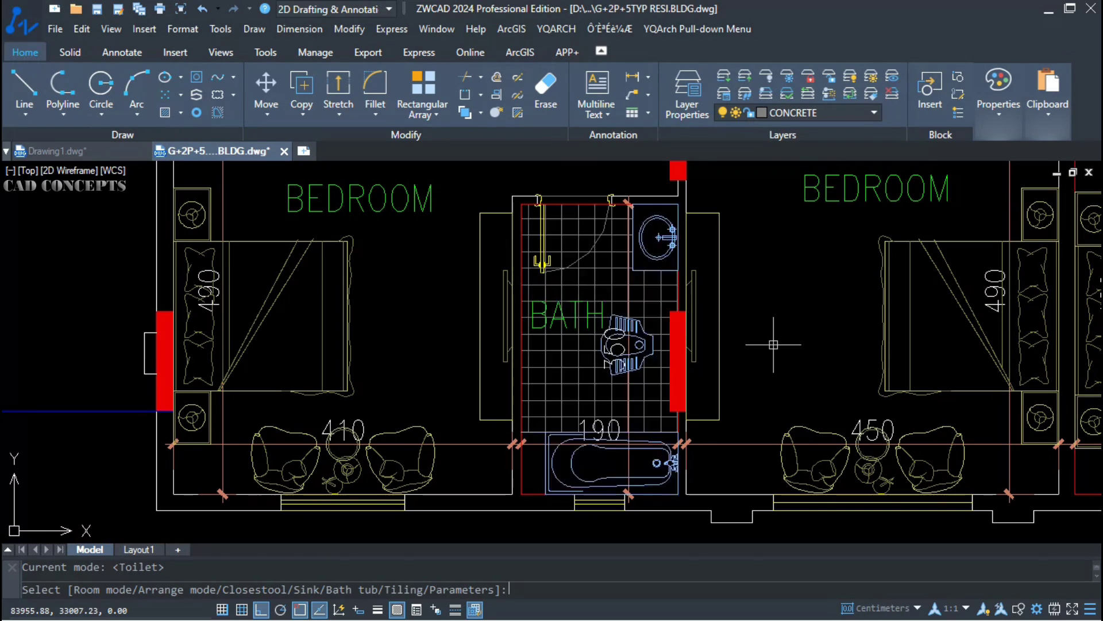
{"action": "key", "text": "Escape"}
- Arrange a kitchen layout across the whole 350 by 250 kitchen, from its lower-right to its upper-left inner corner
{"action": "scroll", "coordinate": [774, 345], "scroll_direction": "down", "scroll_amount": 5}
{"action": "scroll", "coordinate": [640, 472], "scroll_direction": "up", "scroll_amount": 4}
{"action": "middle_click_drag", "start_coordinate": [640, 472], "coordinate": [621, 438]}
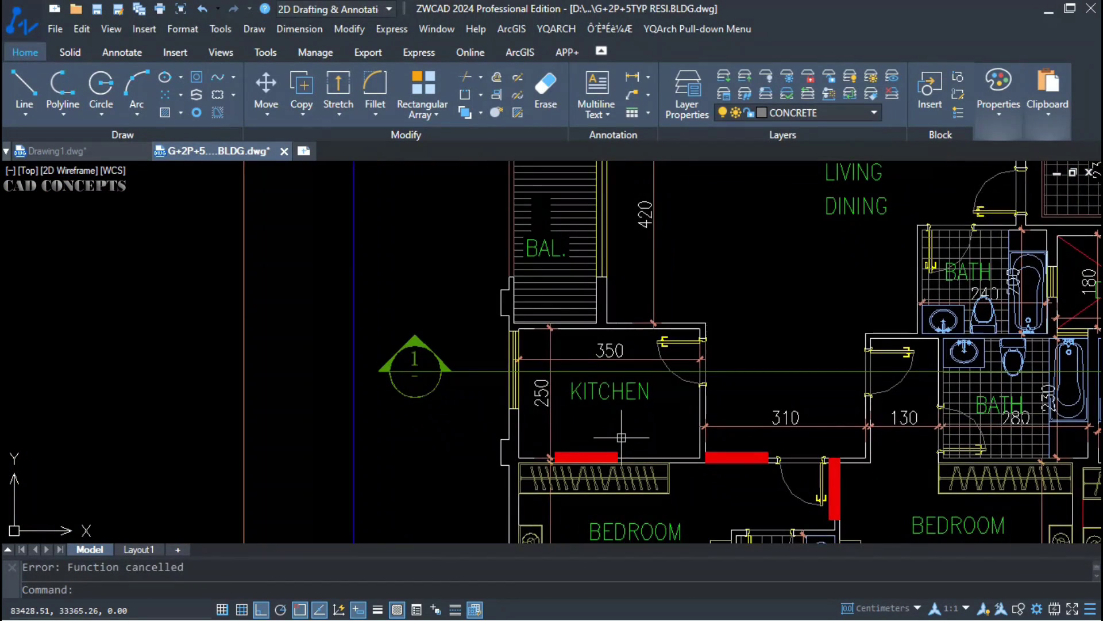
{"action": "scroll", "coordinate": [622, 437], "scroll_direction": "up", "scroll_amount": 2}
{"action": "type", "text": "jj"}
{"action": "key", "text": "Return"}
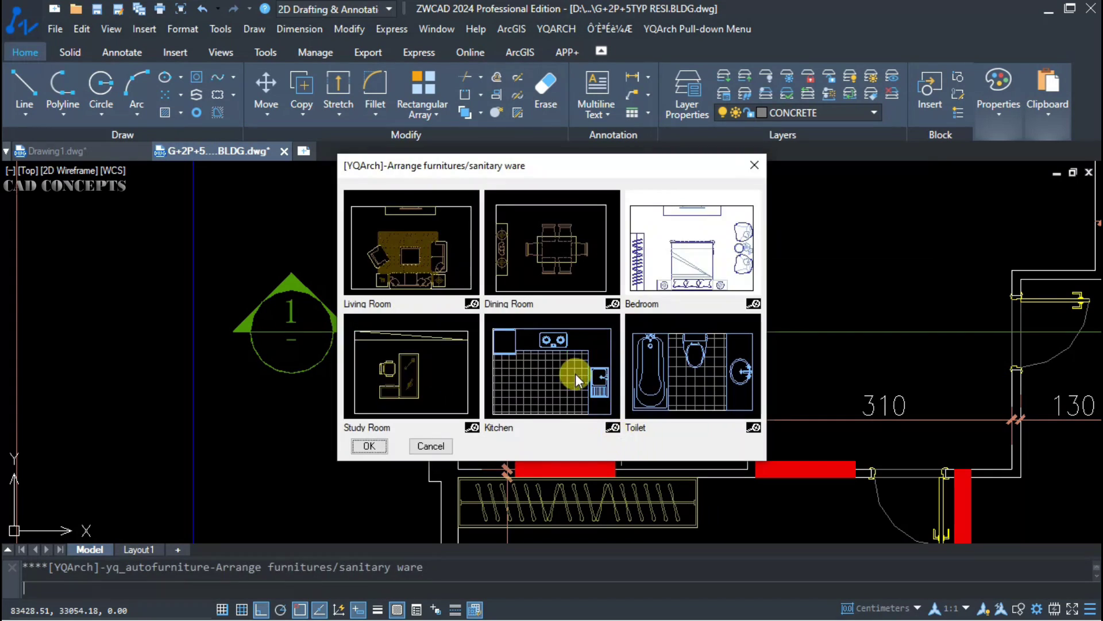
{"action": "left_click", "coordinate": [573, 376]}
{"action": "left_click", "coordinate": [369, 446]}
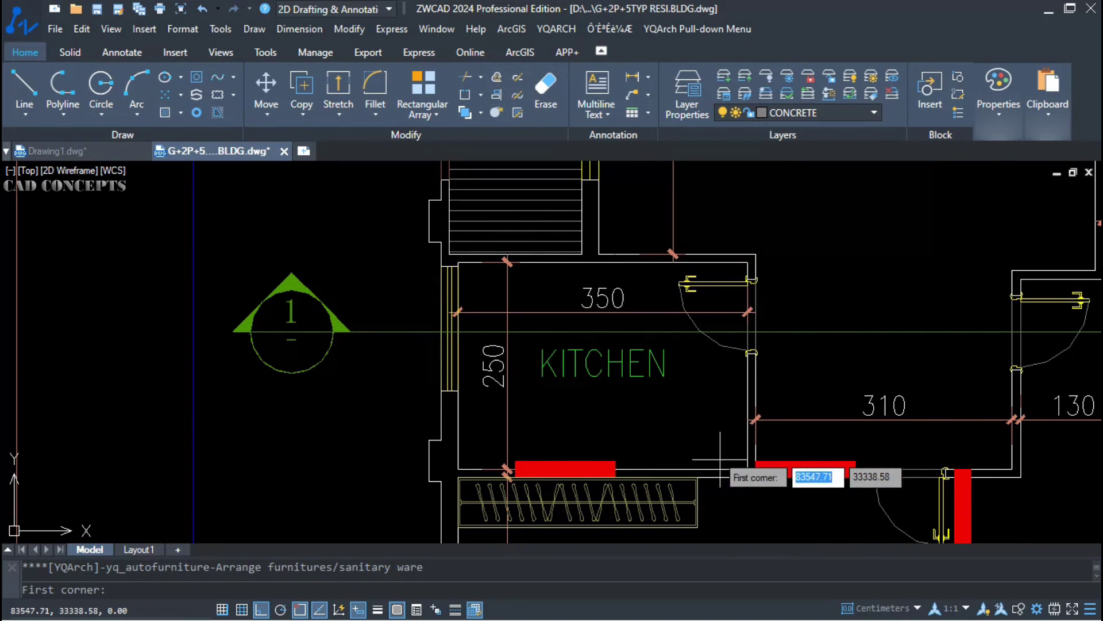
{"action": "left_click", "coordinate": [746, 470]}
{"action": "scroll", "coordinate": [451, 265], "scroll_direction": "up", "scroll_amount": 3}
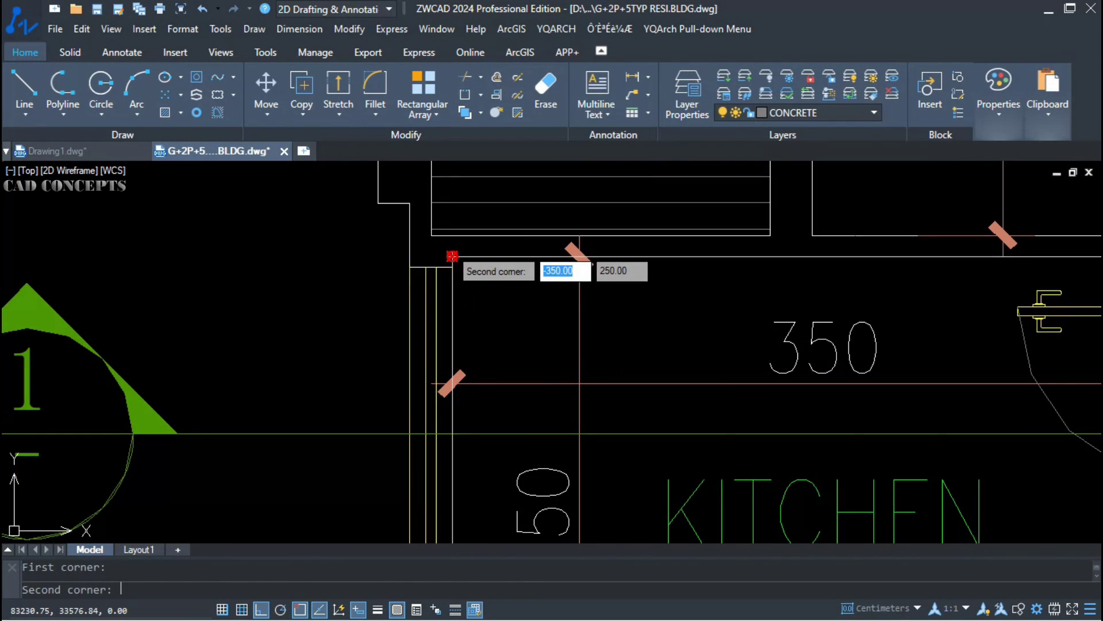
{"action": "left_click", "coordinate": [458, 263]}
{"action": "scroll", "coordinate": [458, 263], "scroll_direction": "down", "scroll_amount": 3}
{"action": "key", "text": "Escape"}
- Arrange a living room set in the 790-wide living/dining room, from the balcony-side lower corner to the upper wall above the bath, and switch its sofa
{"action": "scroll", "coordinate": [484, 441], "scroll_direction": "down", "scroll_amount": 2}
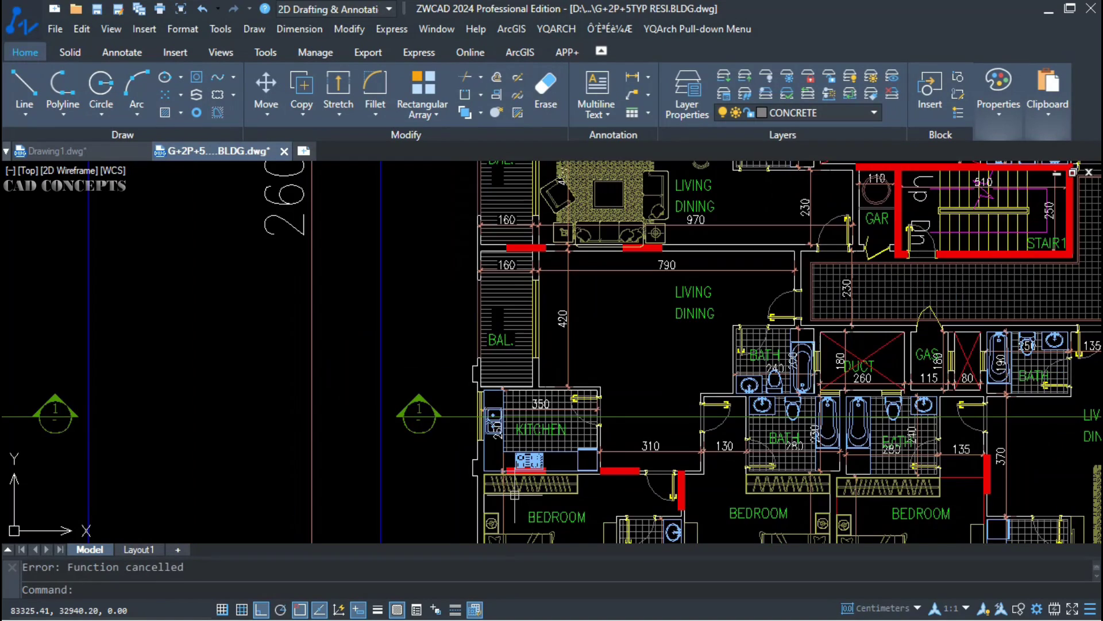
{"action": "scroll", "coordinate": [628, 332], "scroll_direction": "up", "scroll_amount": 1}
{"action": "middle_click_drag", "start_coordinate": [651, 346], "coordinate": [577, 363]}
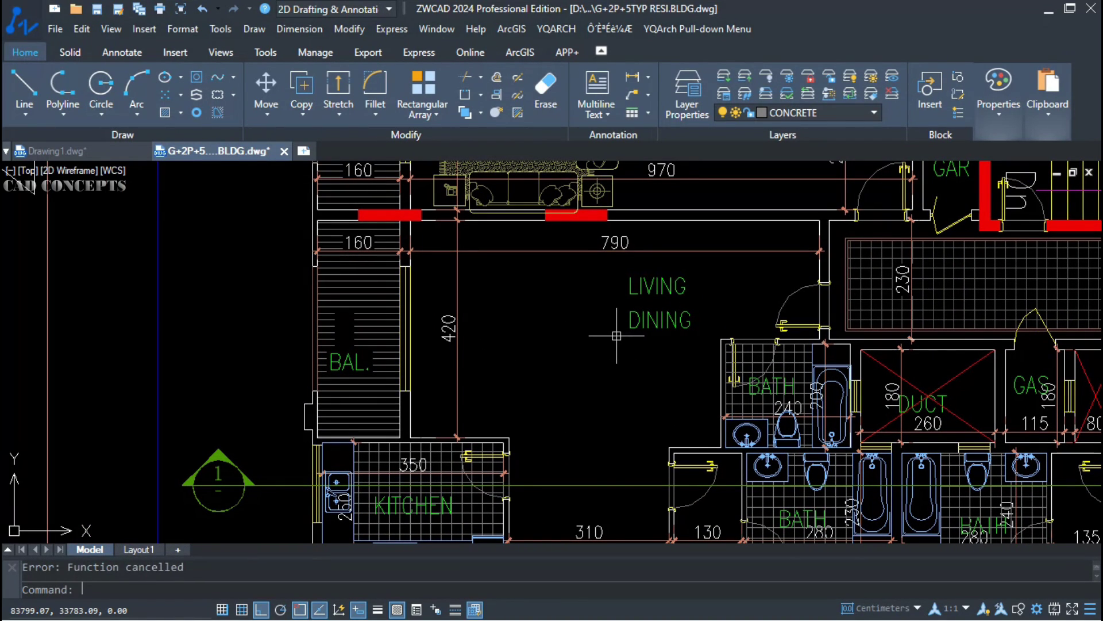
{"action": "type", "text": "jj"}
{"action": "key", "text": "Return"}
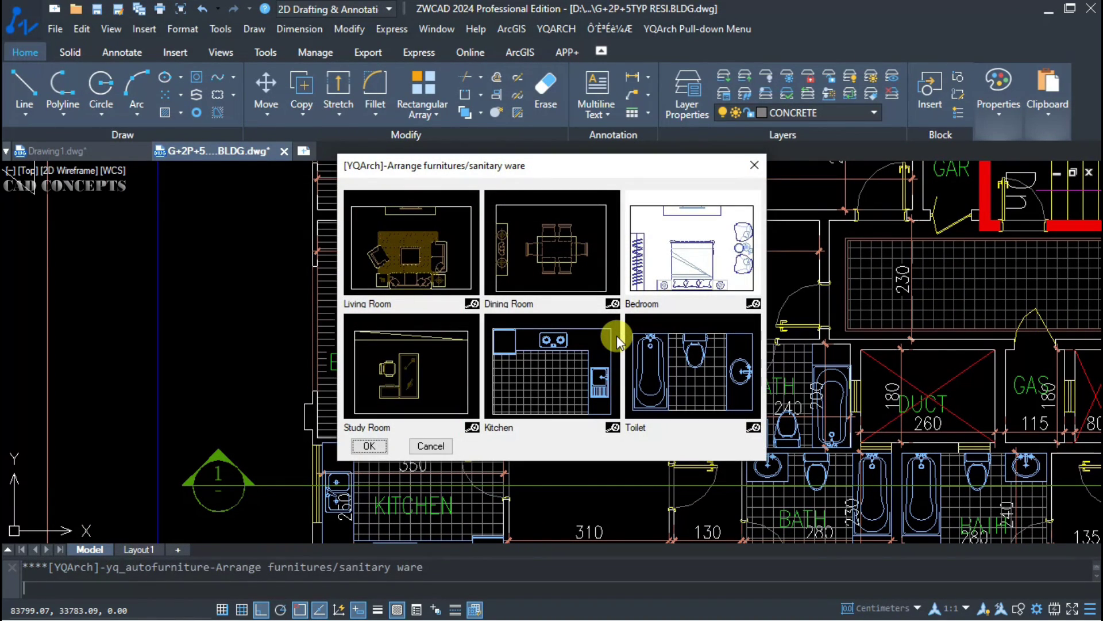
{"action": "double_click", "coordinate": [441, 278]}
{"action": "left_click", "coordinate": [409, 436]}
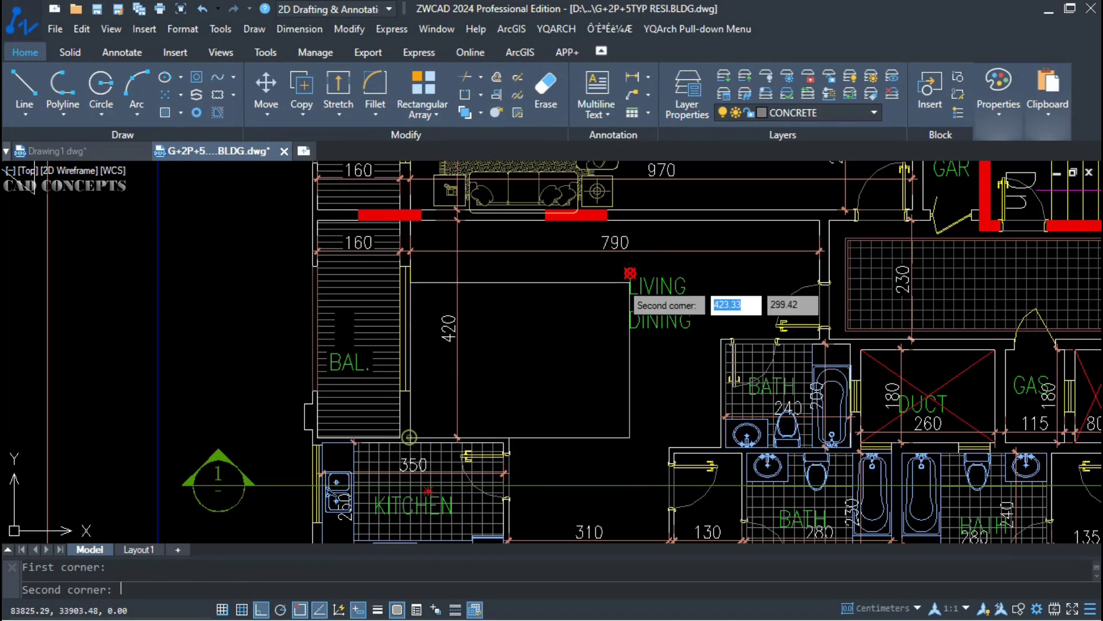
{"action": "left_click", "coordinate": [723, 221]}
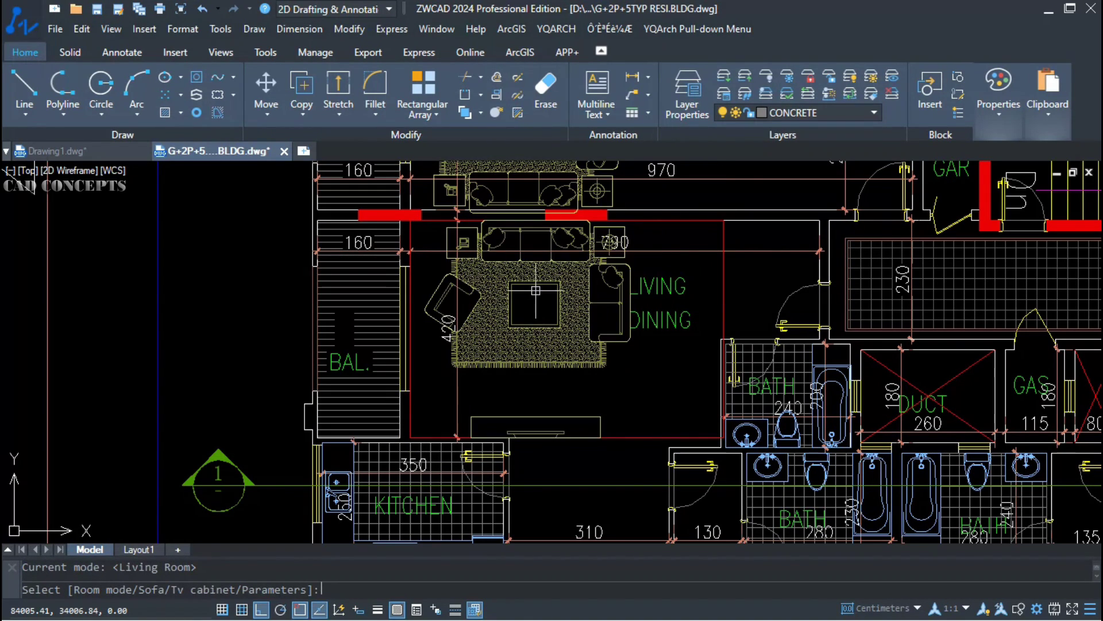
{"action": "left_click", "coordinate": [156, 588]}
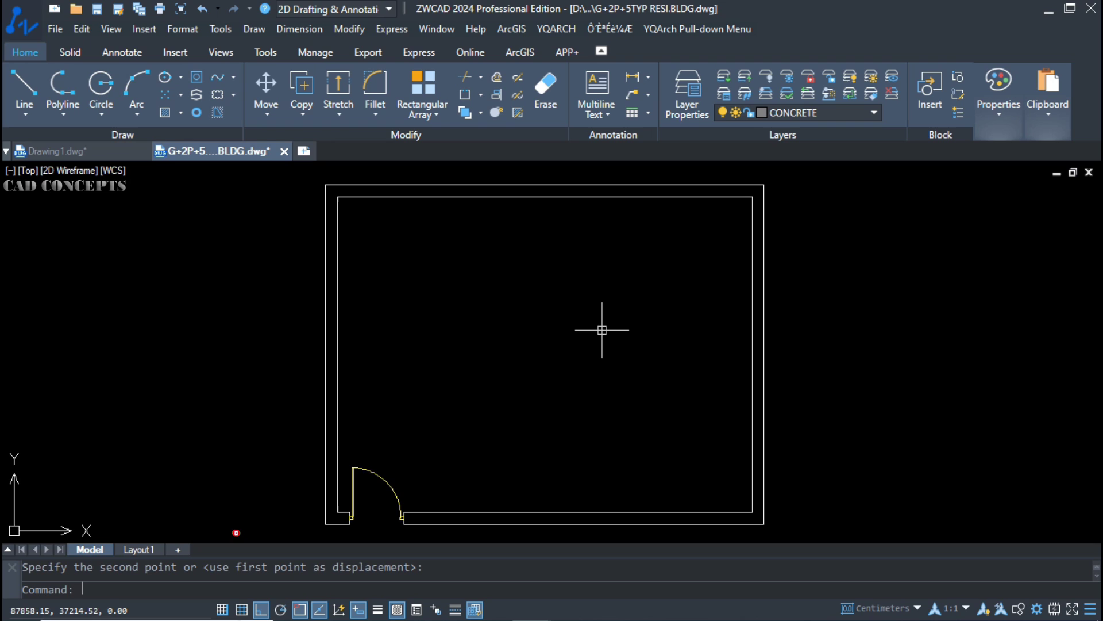
- Arrange a row of WC partitions with toilets and doors along the upper wall of the empty room
{"action": "type", "text": "wc"}
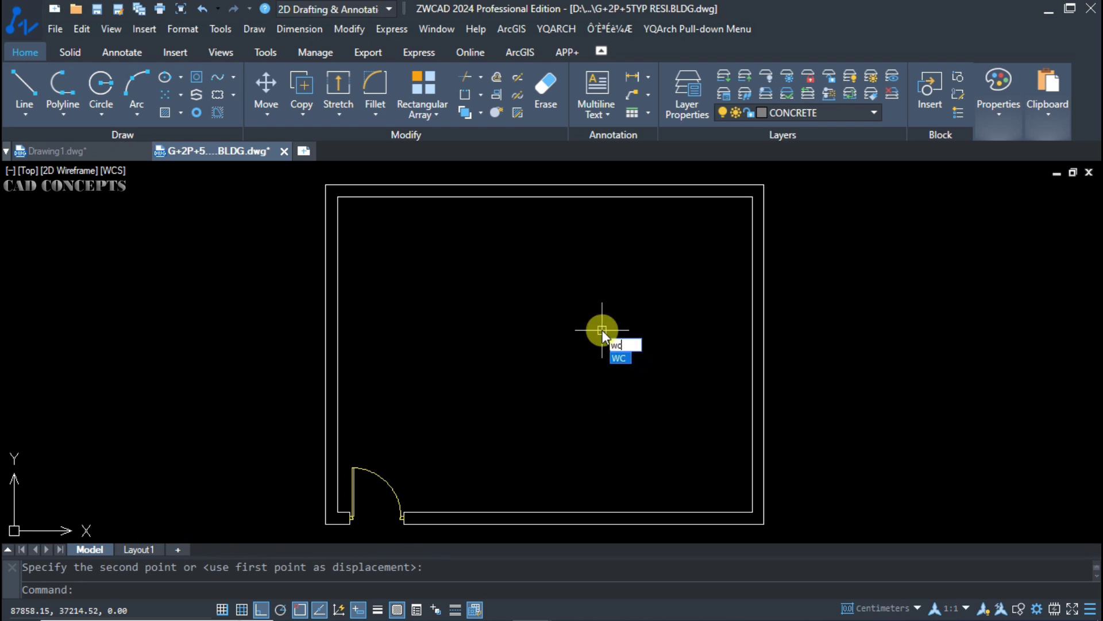
{"action": "key", "text": "Return"}
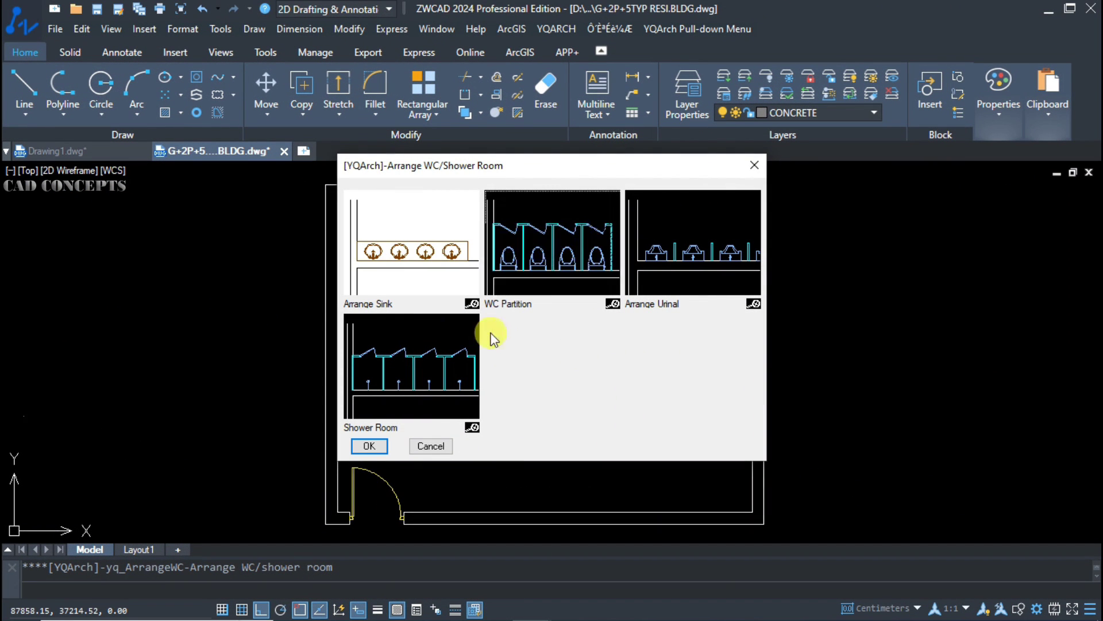
{"action": "left_click", "coordinate": [369, 446]}
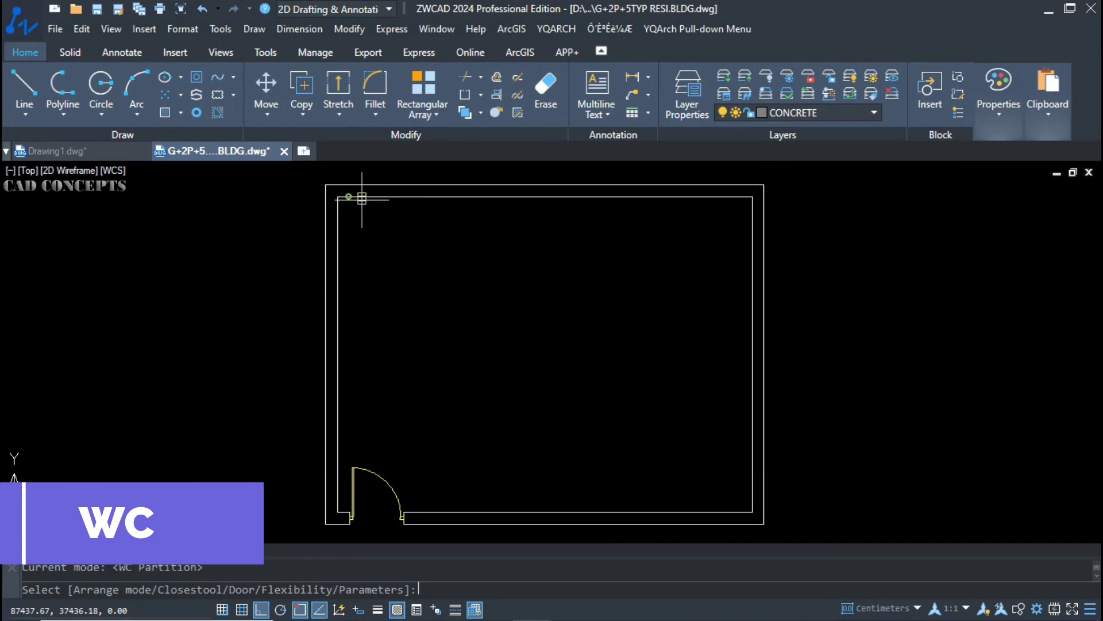
{"action": "left_click", "coordinate": [750, 240]}
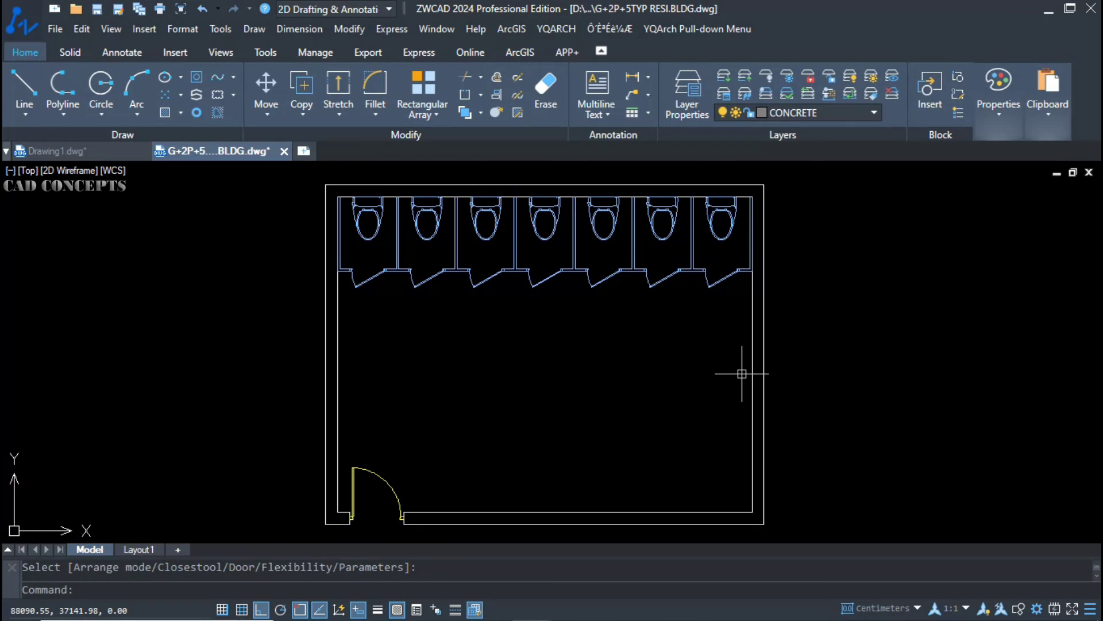
- Arrange a row of urinals along the room's lower wall, from beside the door to the right-hand corner
{"action": "key", "text": "space"}
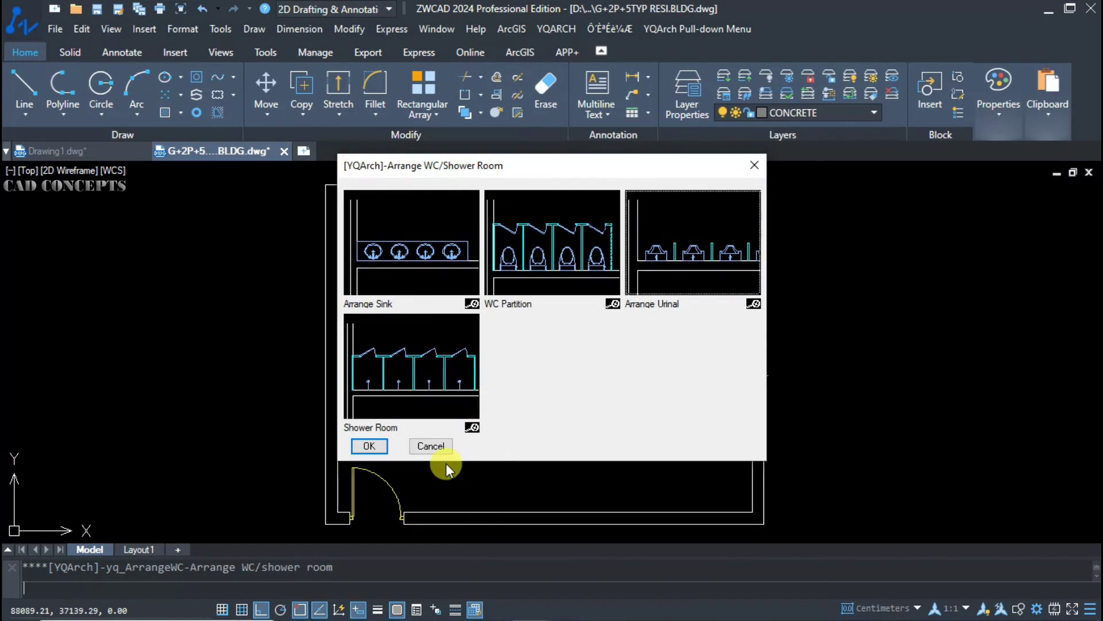
{"action": "left_click", "coordinate": [372, 446]}
{"action": "left_click", "coordinate": [436, 523]}
{"action": "left_click", "coordinate": [749, 489]}
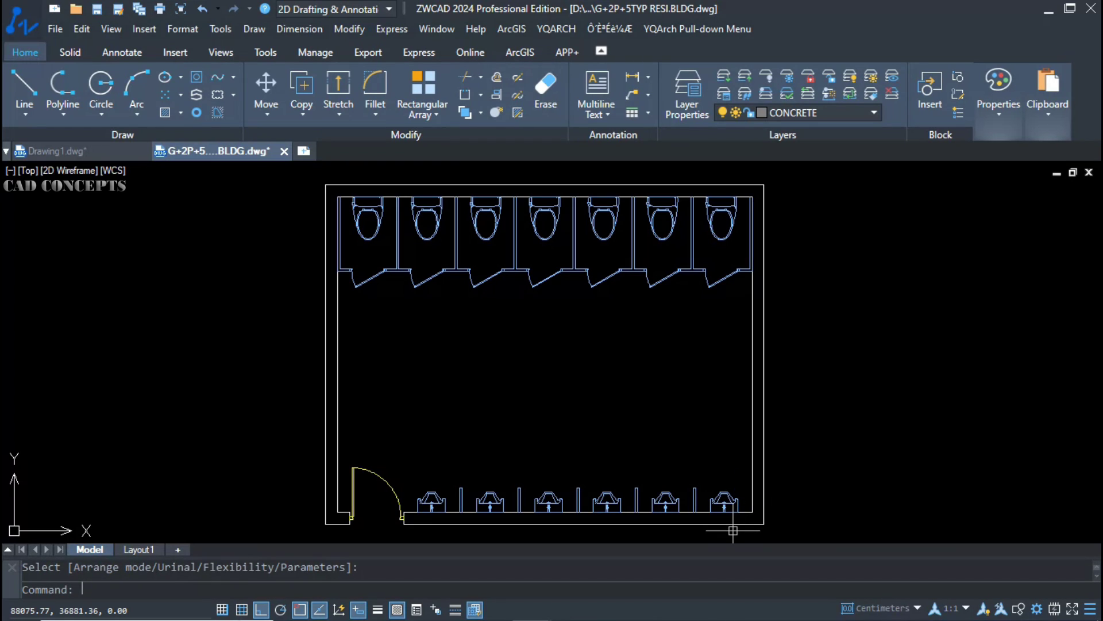
- Arrange a row of sinks along the room's right-hand wall between the urinals and the WC partitions
{"action": "key", "text": "space"}
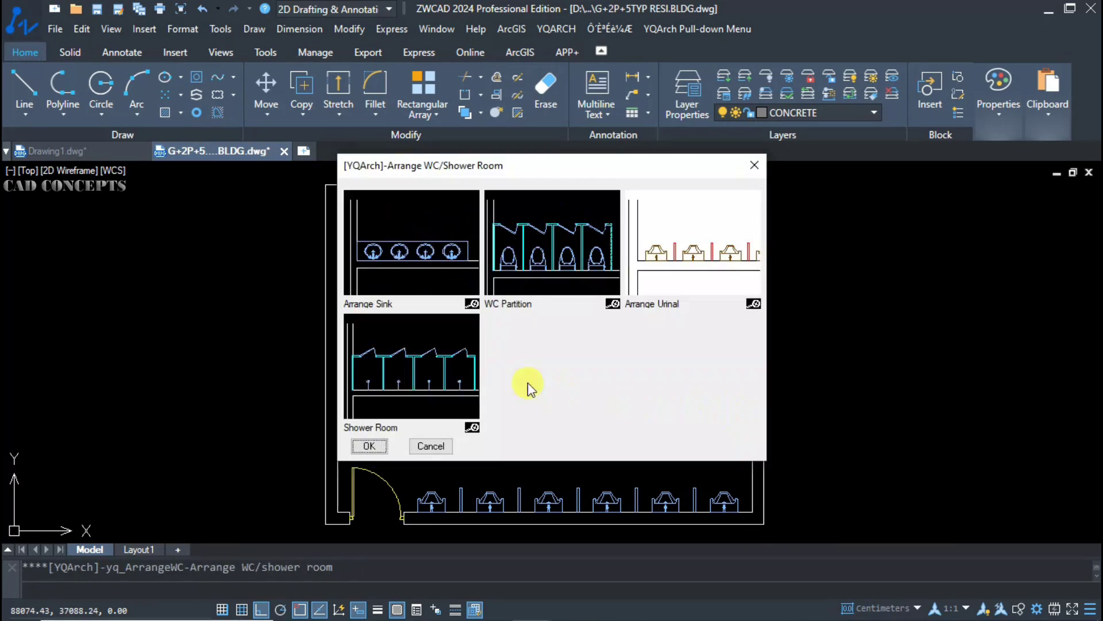
{"action": "left_click", "coordinate": [368, 446]}
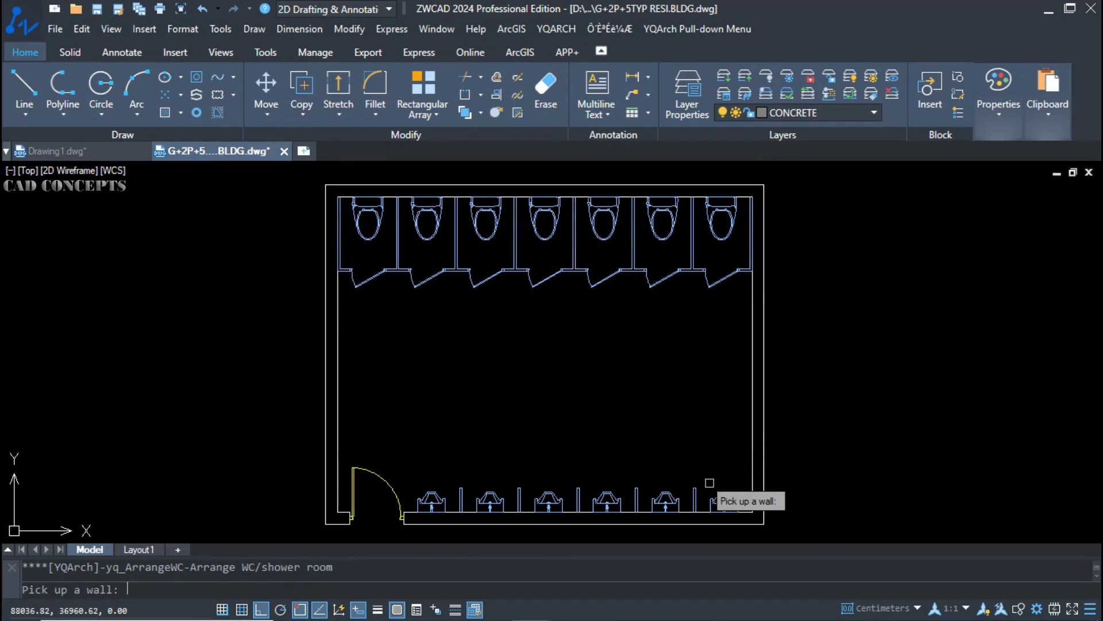
{"action": "left_click", "coordinate": [750, 486]}
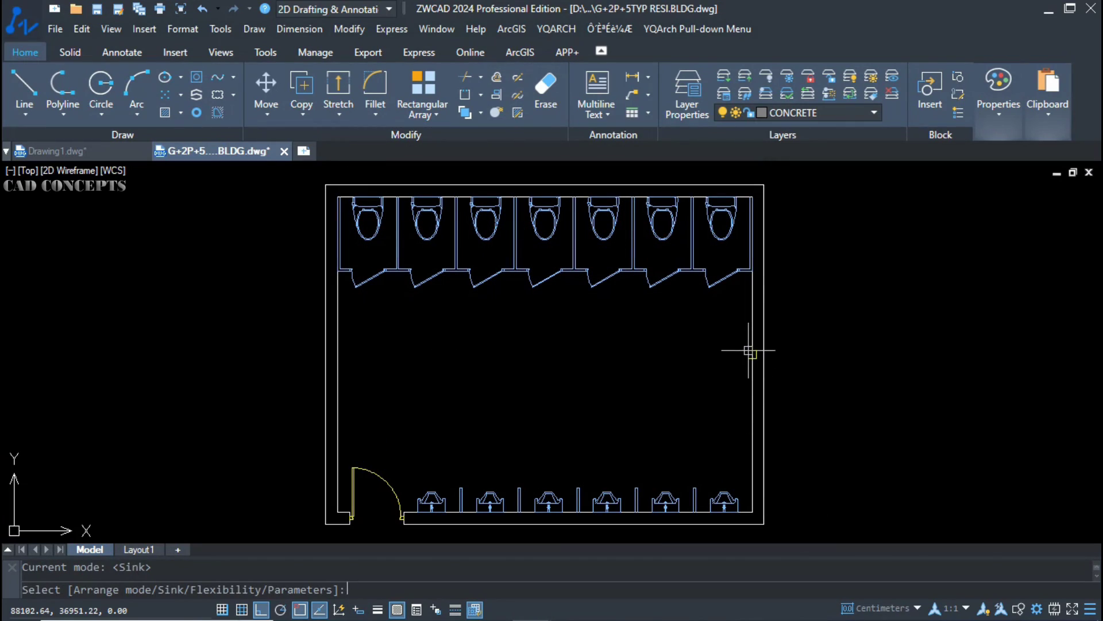
{"action": "left_click", "coordinate": [720, 301]}
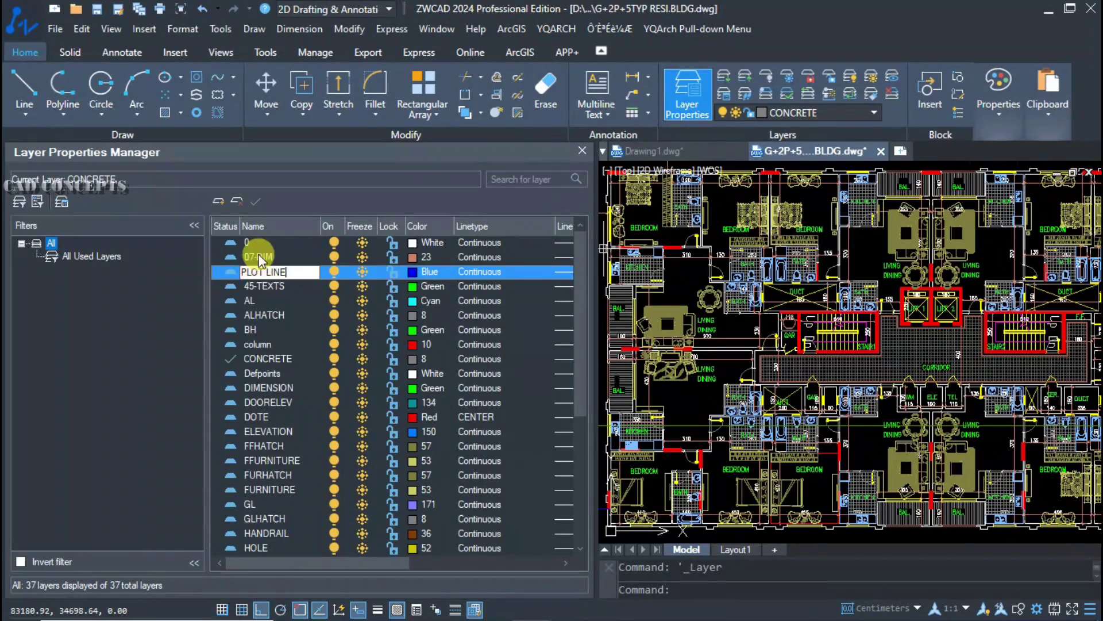
- Rename the colour 23 dimension layer as DIM STANDARD, open the 45-TEXTS layer's name for editing and review the layer list
{"action": "double_click", "coordinate": [260, 257]}
{"action": "type", "text": "DIM S"}
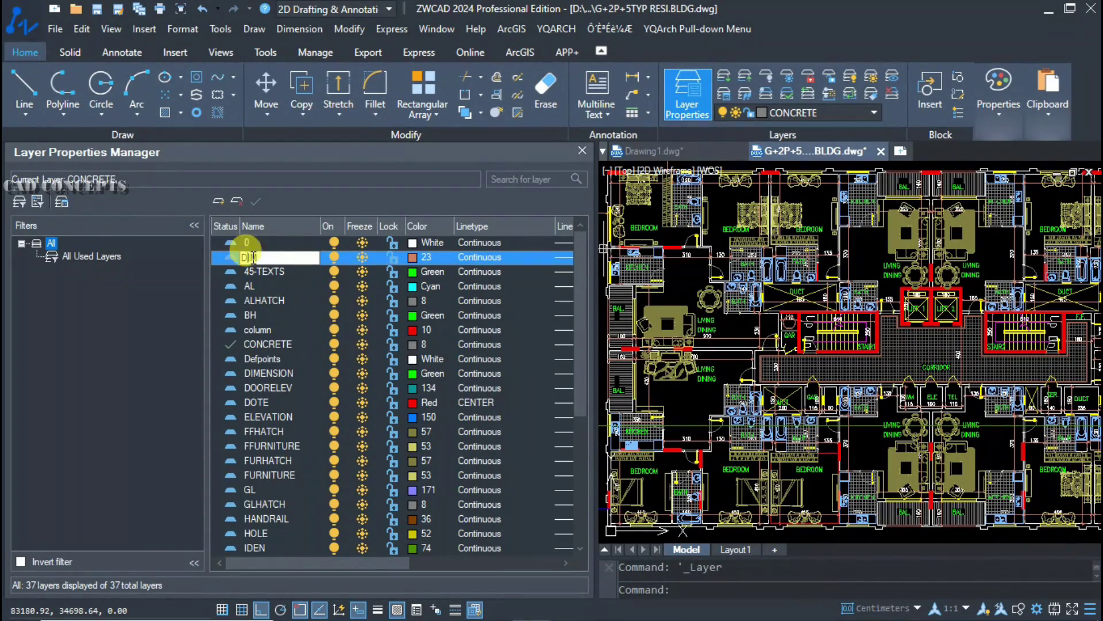
{"action": "type", "text": "TANDARD"}
{"action": "key", "text": "Return"}
{"action": "double_click", "coordinate": [263, 257]}
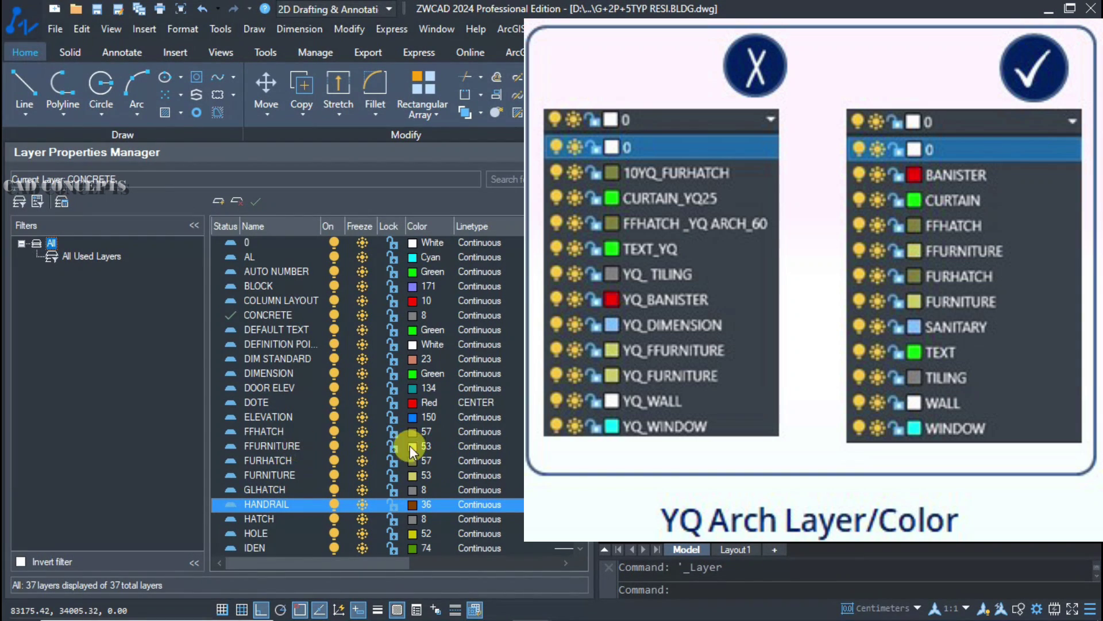
{"action": "scroll", "coordinate": [432, 426], "scroll_direction": "down", "scroll_amount": 3}
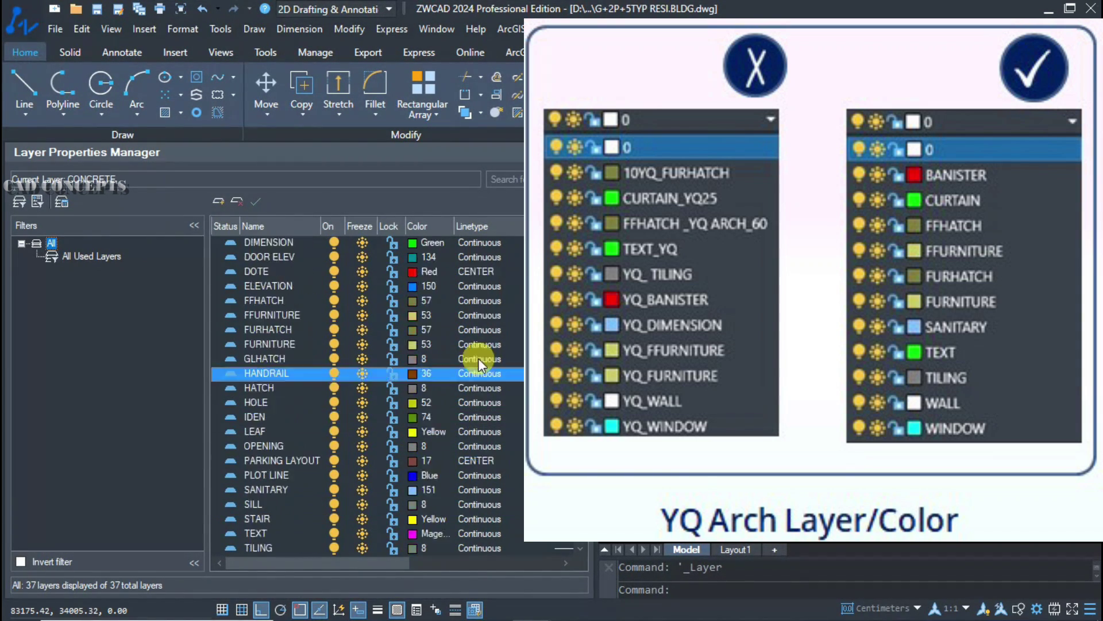
{"action": "scroll", "coordinate": [441, 419], "scroll_direction": "up", "scroll_amount": 2}
{"action": "scroll", "coordinate": [447, 355], "scroll_direction": "up", "scroll_amount": 2}
{"action": "type", "text": "bb"}
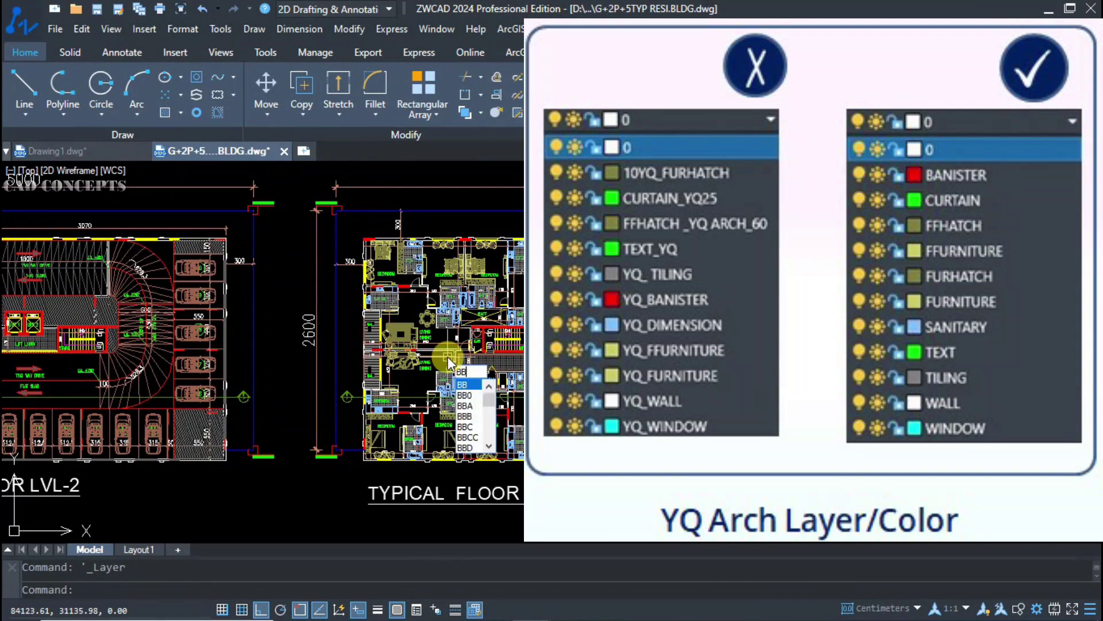
{"action": "key", "text": "Return"}
{"action": "key", "text": "Escape"}
- Rename the bed block yq_bed_03 as BED using the partial blocks option of YQArch Rename Blocks
{"action": "type", "text": "bb"}
{"action": "key", "text": "Return"}
{"action": "left_click", "coordinate": [357, 214]}
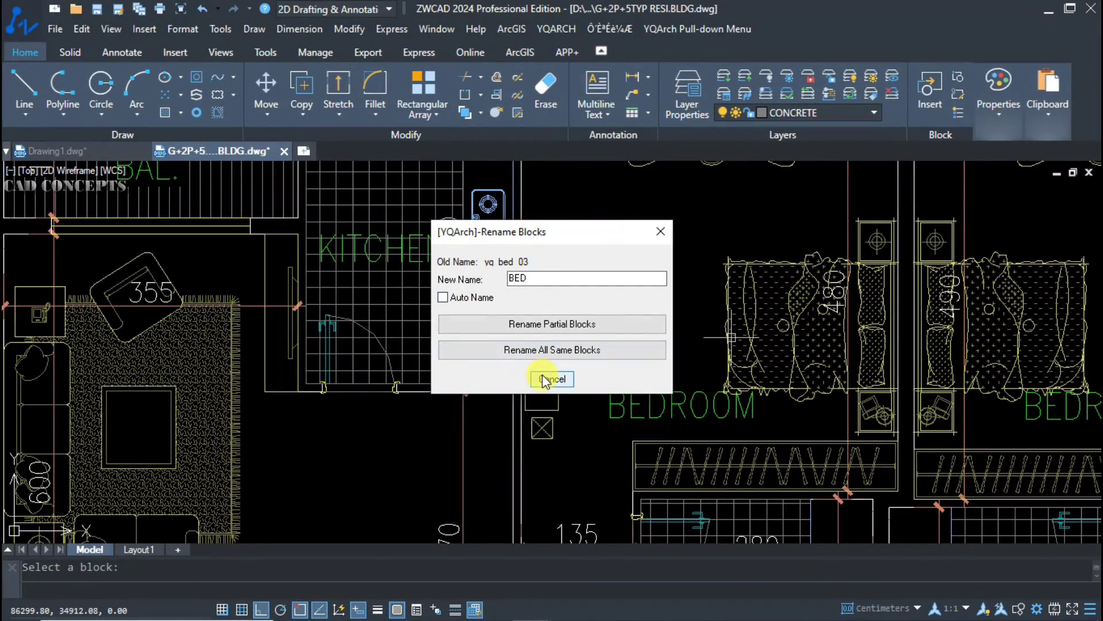
{"action": "left_click", "coordinate": [557, 323]}
{"action": "key", "text": "Escape"}
- Batch-rename all blocks with prefix ZBLOCK and starting number 01, entering ZBLOCK as the sub-string to replace, using YQArch Blocks Batch Rename
{"action": "type", "text": "BBRR"}
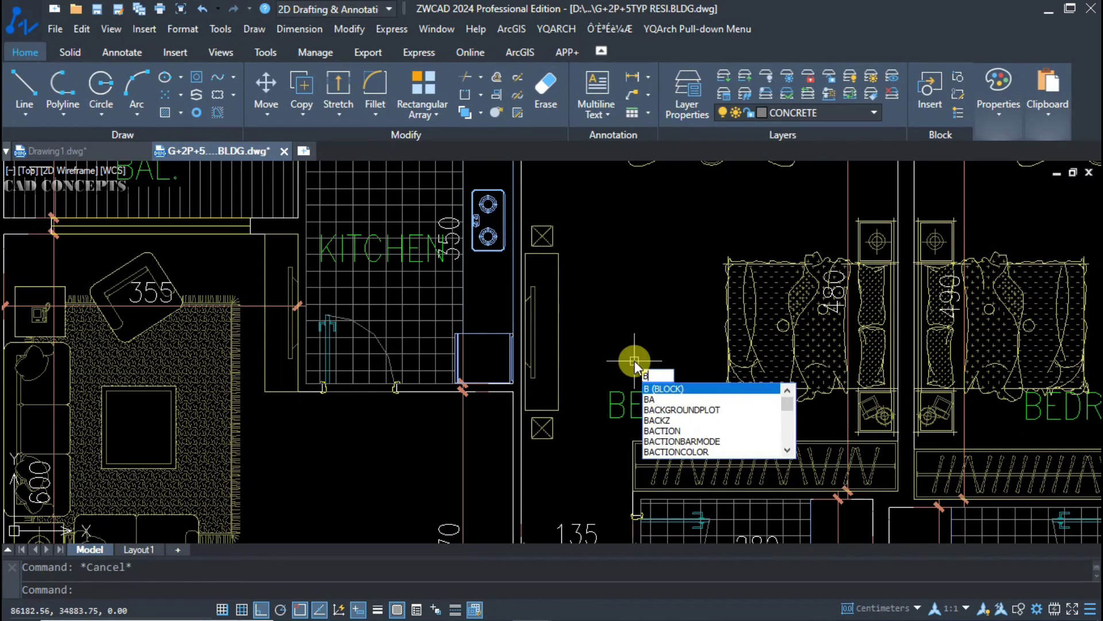
{"action": "key", "text": "Return"}
{"action": "left_click", "coordinate": [552, 365]}
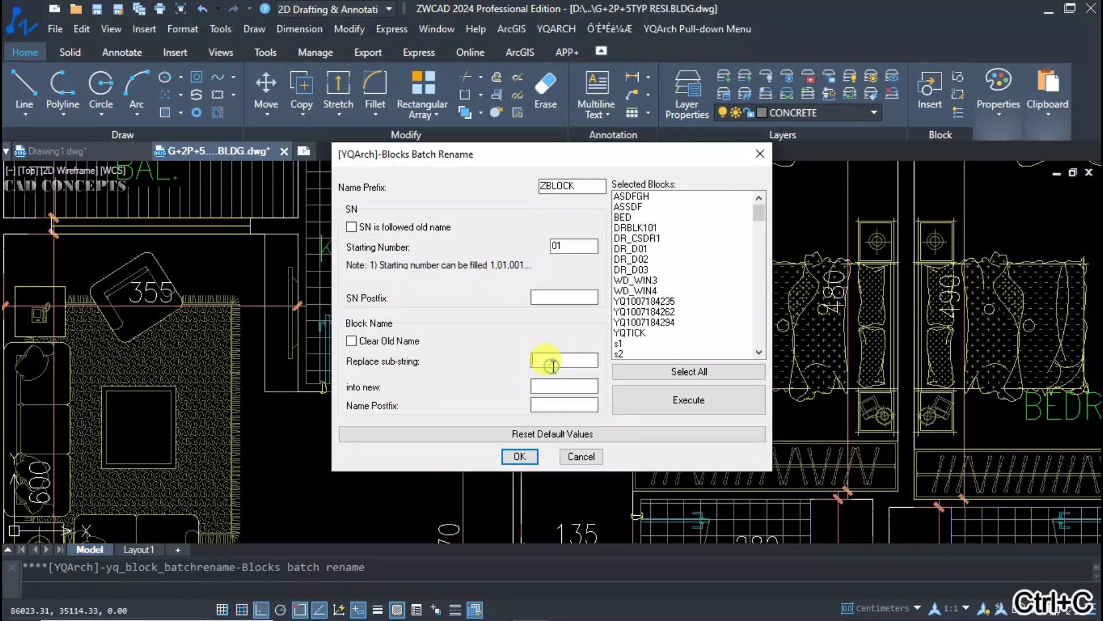
{"action": "type", "text": "ZBLOCK"}
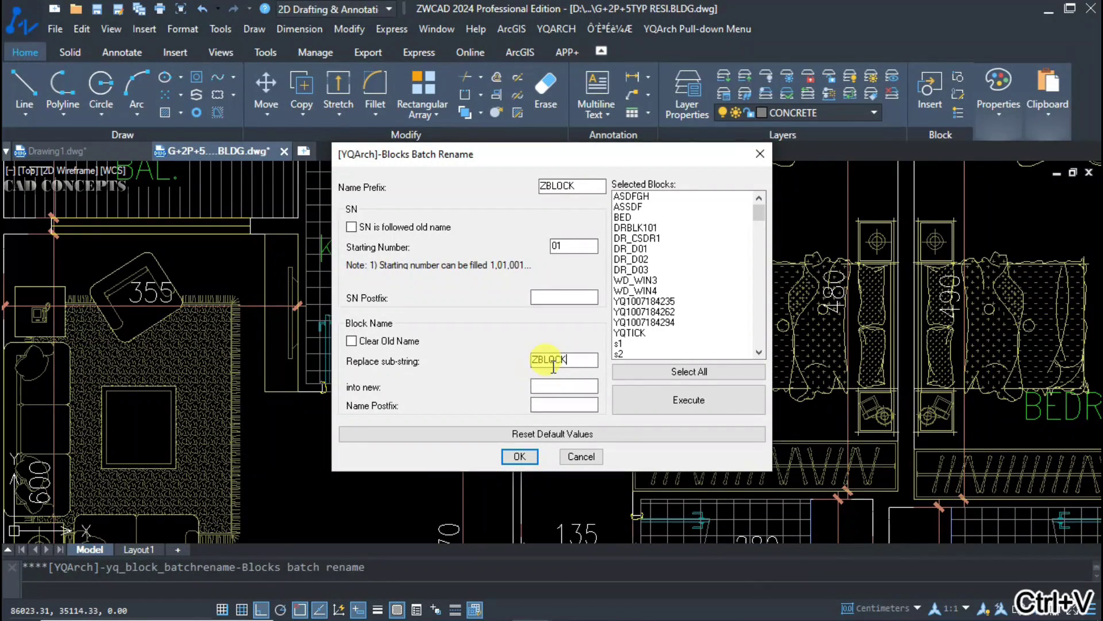
{"action": "left_click", "coordinate": [665, 371]}
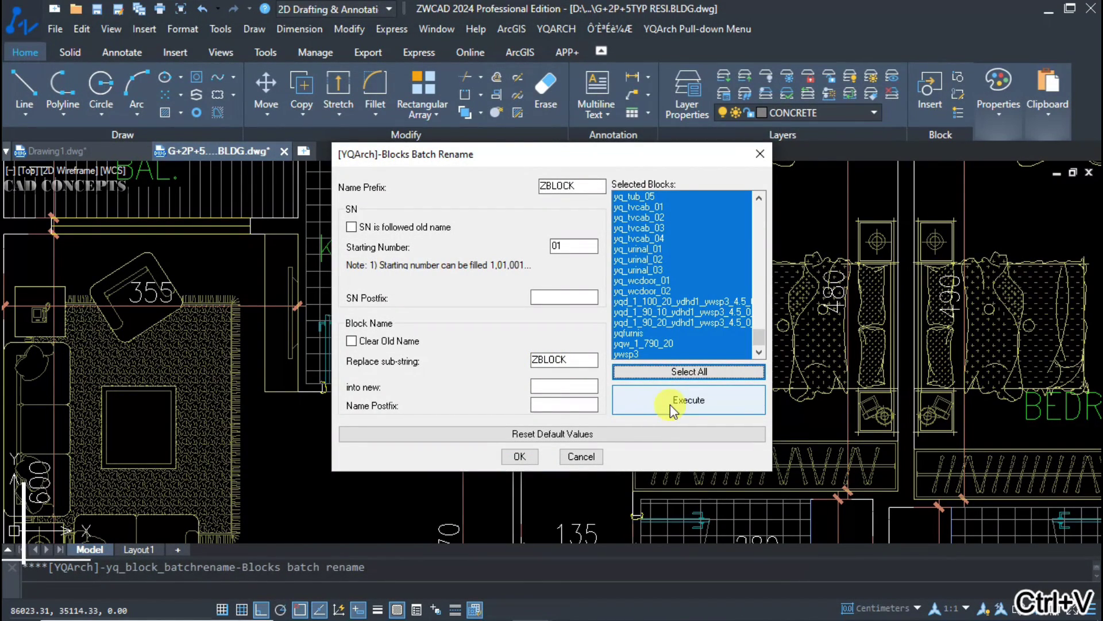
{"action": "left_click", "coordinate": [696, 398]}
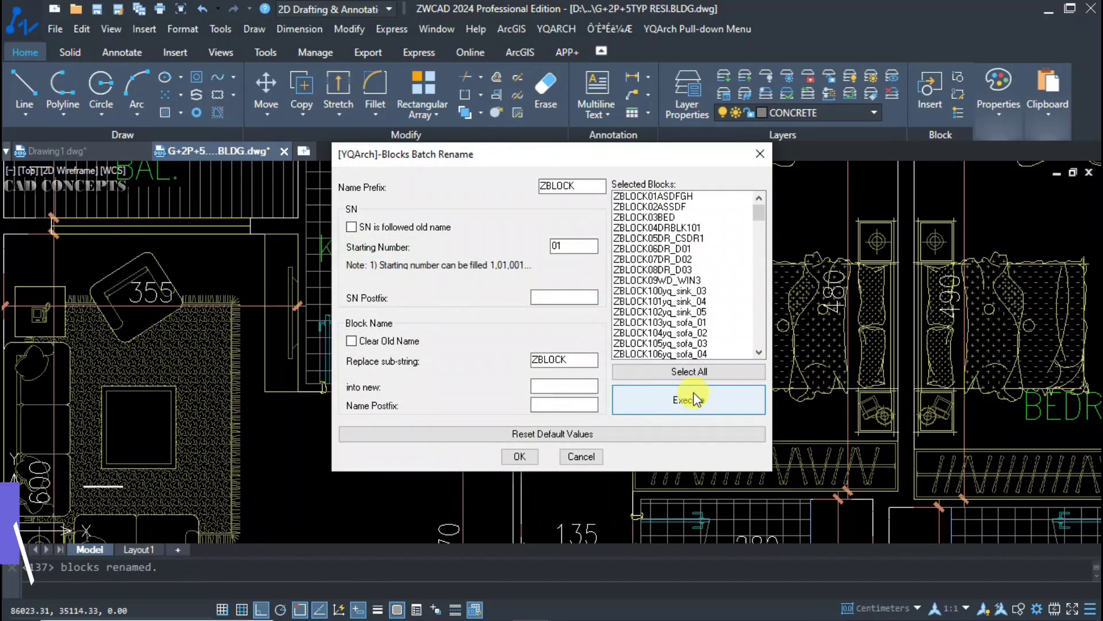
- Enable Clear Old Name and batch-rename all blocks again so their names hold only the ZBLOCK prefix and number
{"action": "left_click", "coordinate": [351, 340]}
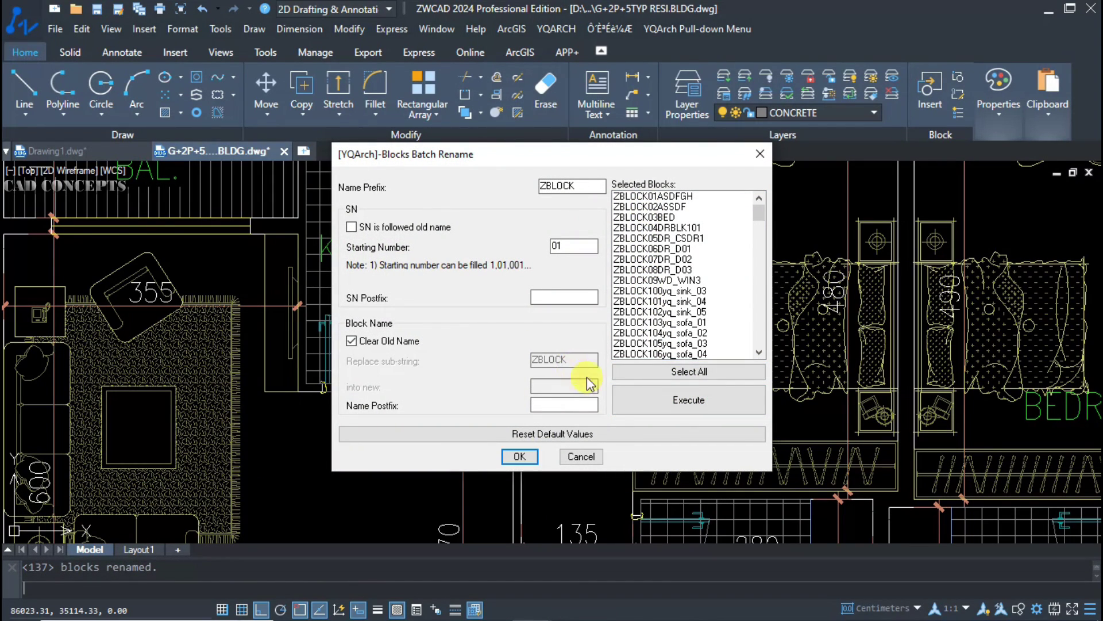
{"action": "left_click", "coordinate": [683, 373]}
{"action": "left_click", "coordinate": [652, 399]}
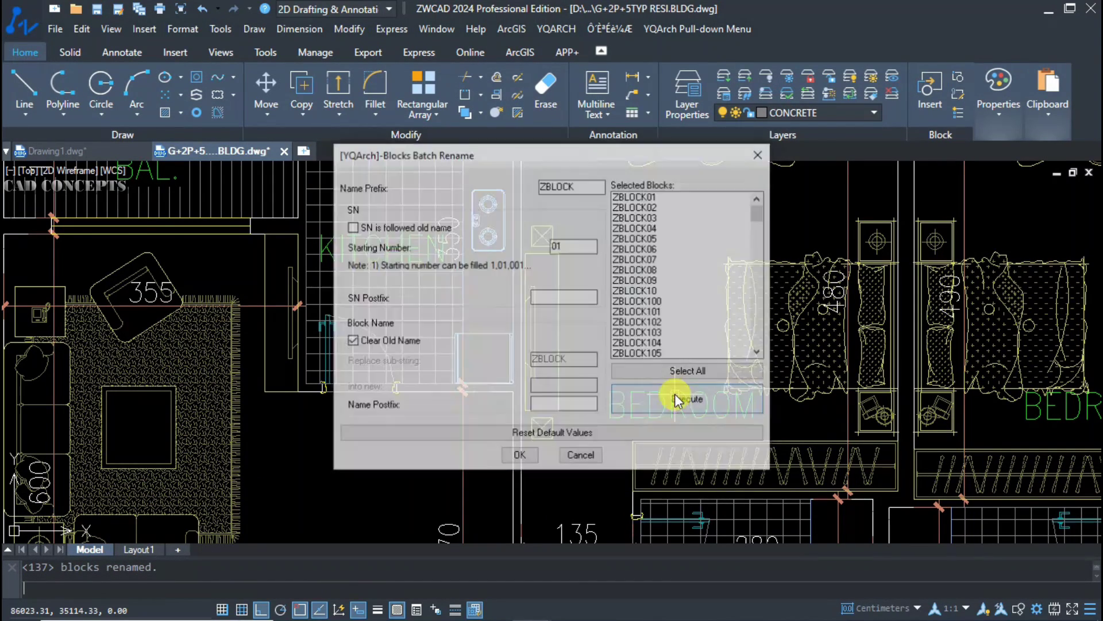
- Review the batch-renamed block list and the bed block's entry in Edit Block Definition, and close it without editing
{"action": "scroll", "coordinate": [672, 351], "scroll_direction": "down", "scroll_amount": 20}
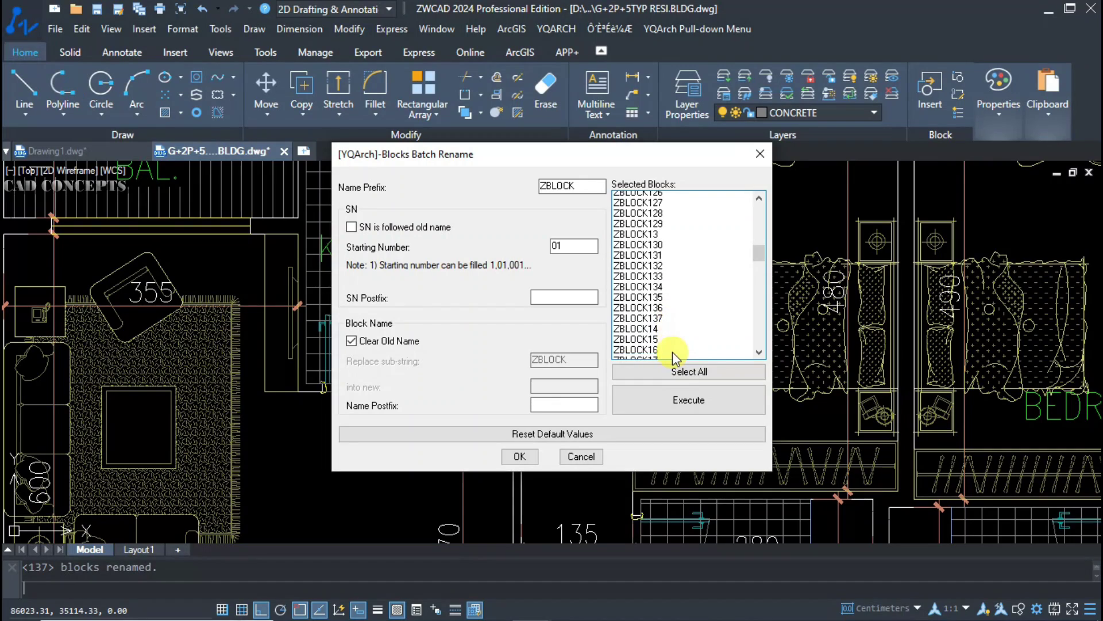
{"action": "scroll", "coordinate": [672, 352], "scroll_direction": "down", "scroll_amount": 18}
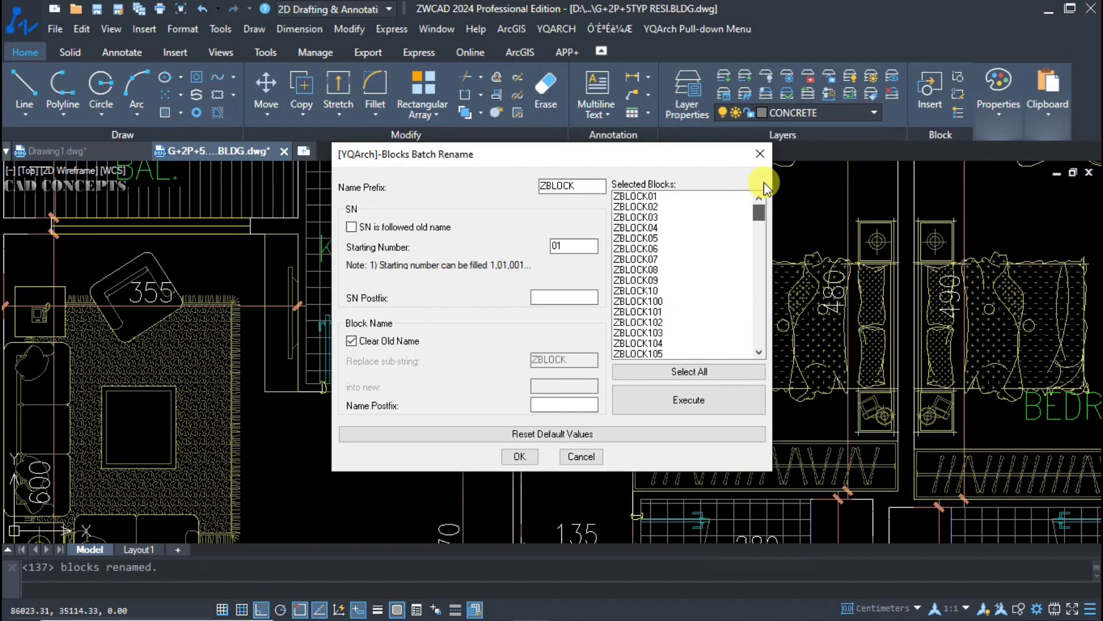
{"action": "left_click_drag", "start_coordinate": [770, 221], "coordinate": [764, 381]}
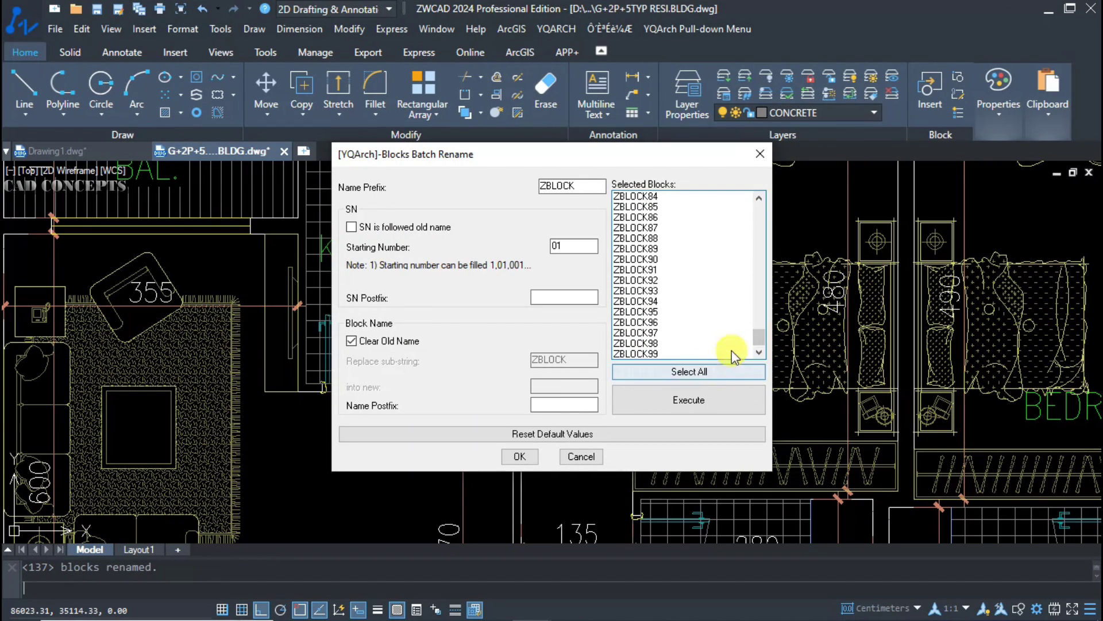
{"action": "left_click_drag", "start_coordinate": [759, 339], "coordinate": [760, 212]}
{"action": "scroll", "coordinate": [675, 348], "scroll_direction": "down", "scroll_amount": 7}
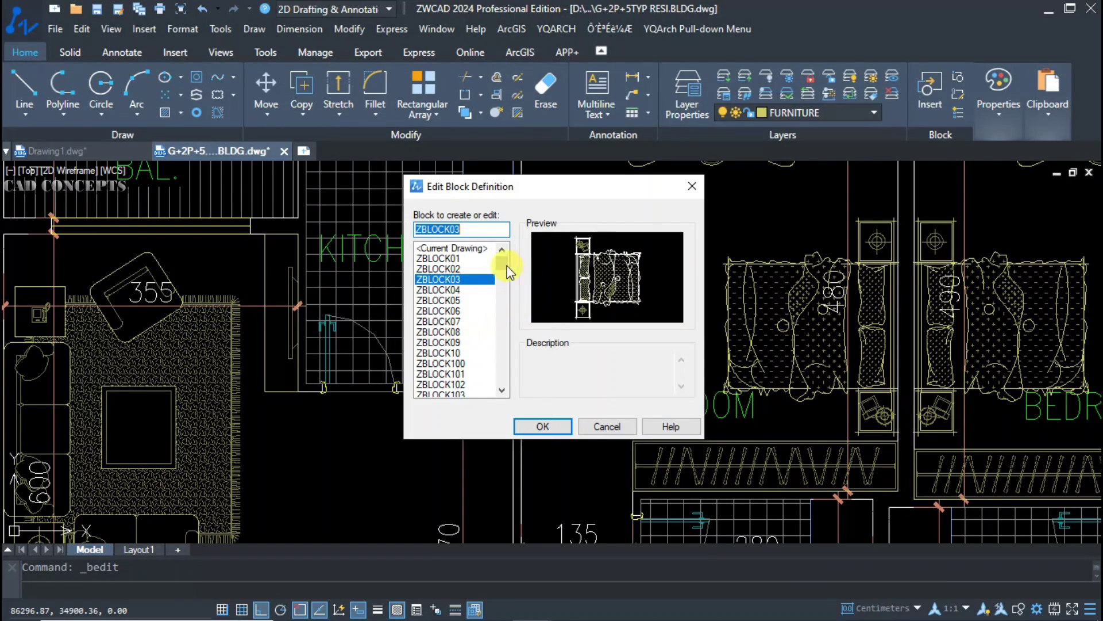
{"action": "left_click_drag", "start_coordinate": [505, 266], "coordinate": [768, 354]}
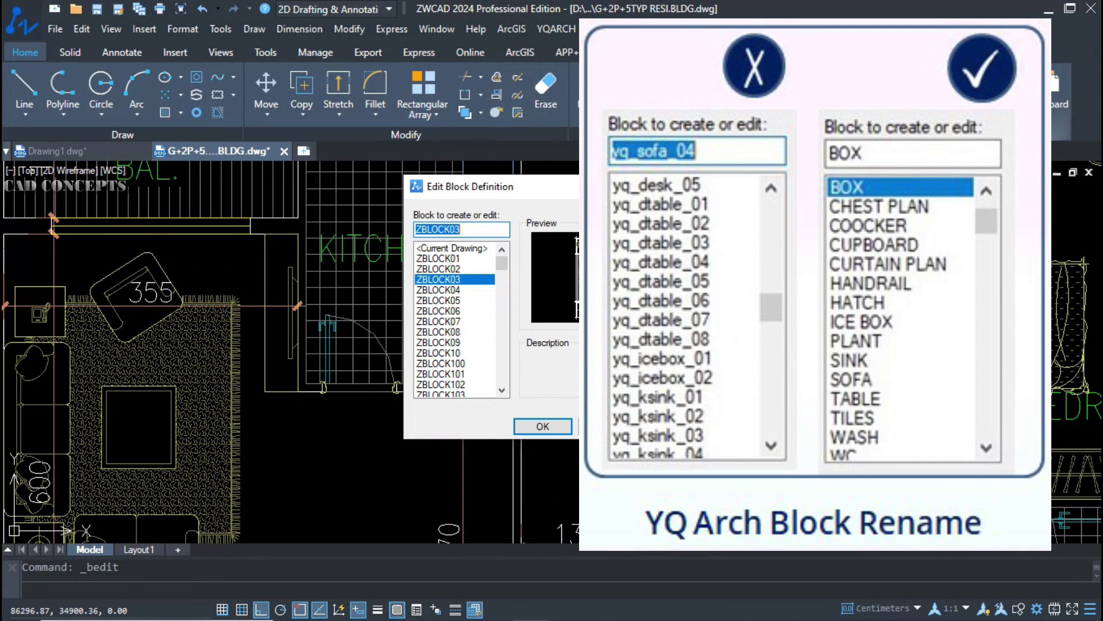
{"action": "key", "text": "Escape"}
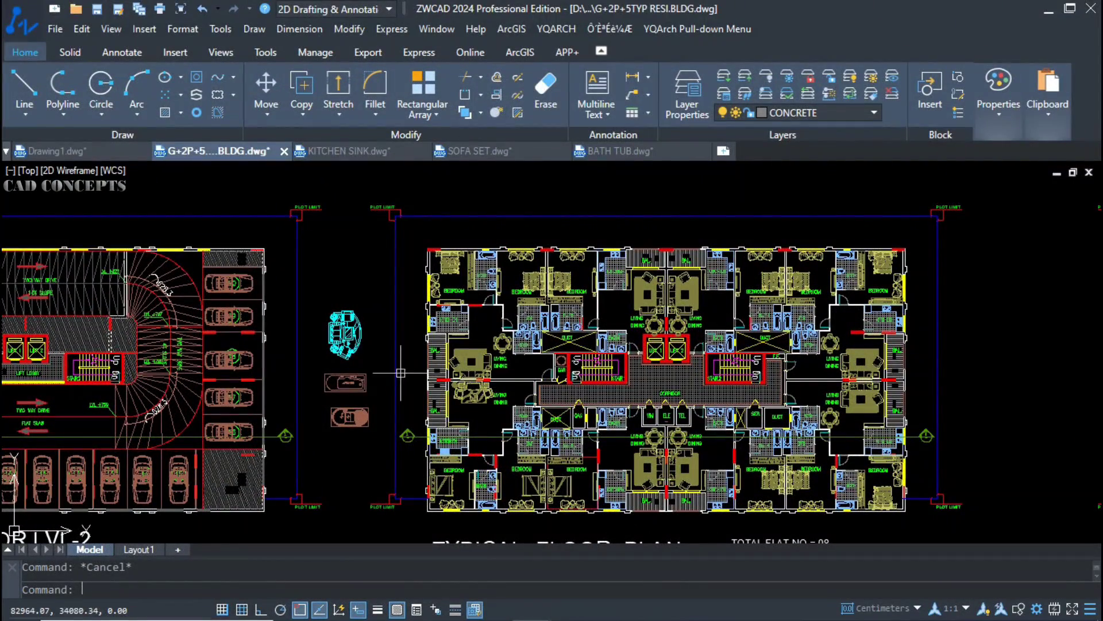
- Examine the cyan sofa set outside the plan and the block definition of the living room's existing sofa set
{"action": "scroll", "coordinate": [450, 400], "scroll_direction": "up", "scroll_amount": 3}
{"action": "middle_click_drag", "start_coordinate": [505, 320], "coordinate": [547, 399]}
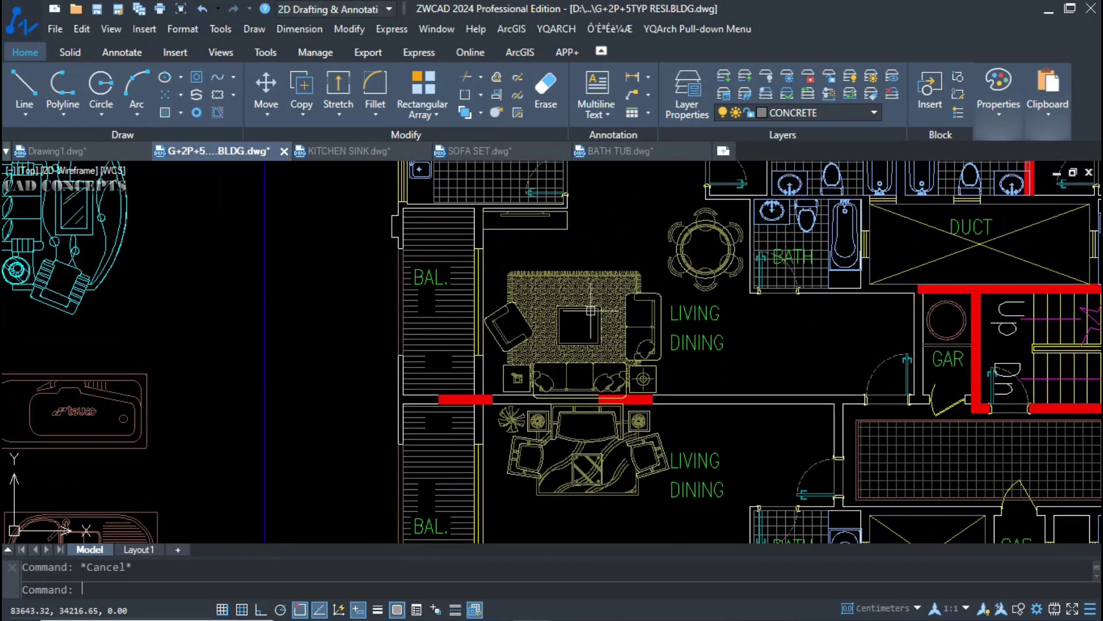
{"action": "middle_click_drag", "start_coordinate": [380, 331], "coordinate": [537, 444]}
{"action": "left_click", "coordinate": [203, 213]}
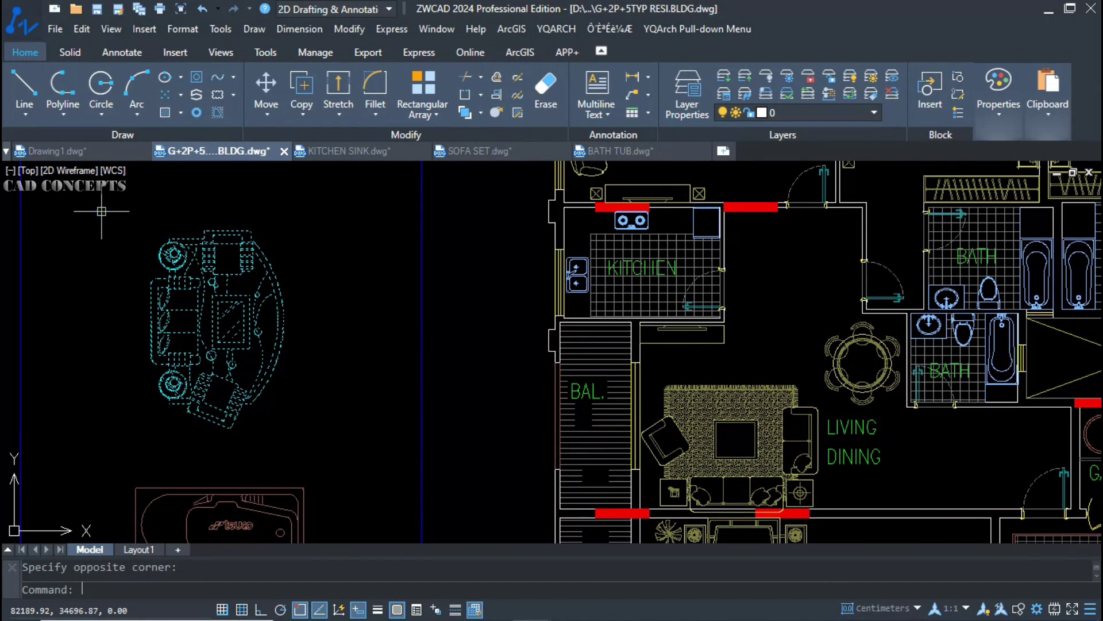
{"action": "key", "text": "Escape"}
{"action": "left_click", "coordinate": [286, 206]}
{"action": "left_click", "coordinate": [108, 446]}
{"action": "key", "text": "Escape"}
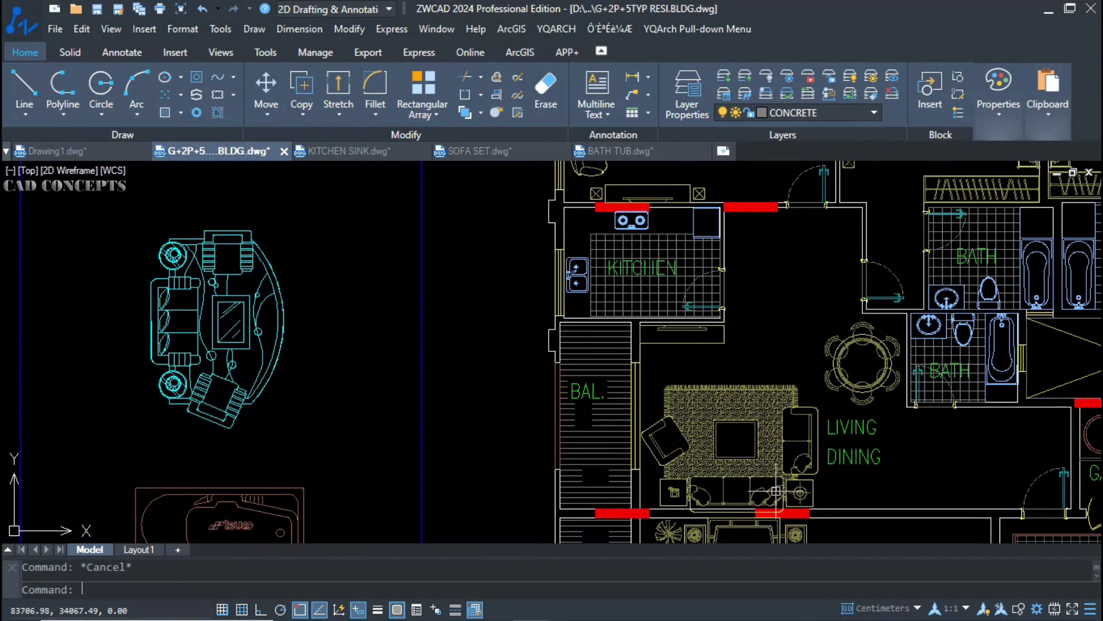
{"action": "double_click", "coordinate": [760, 447]}
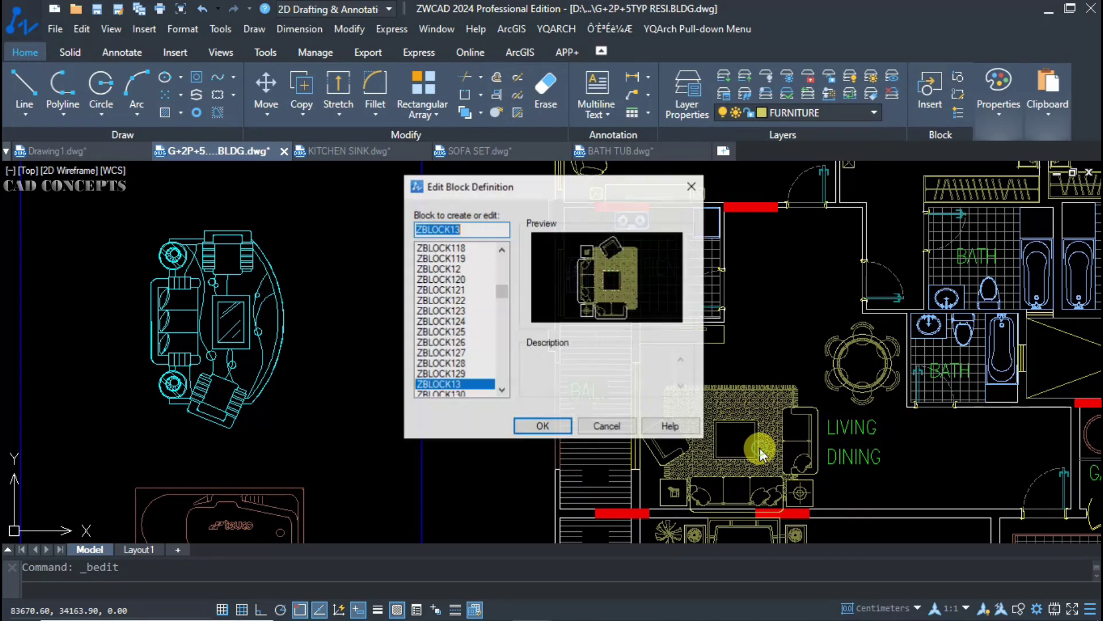
{"action": "key", "text": "Escape"}
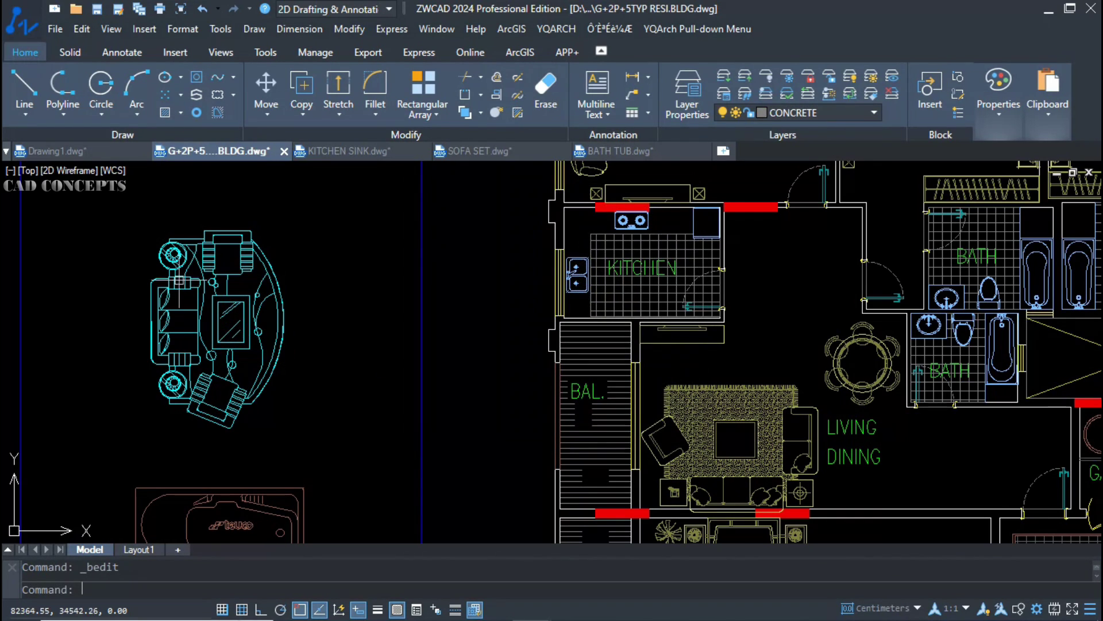
- Delete the TV cabinet, round dining table and sofa set from the living room beside the upper balcony
{"action": "left_click", "coordinate": [692, 412]}
{"action": "left_click", "coordinate": [865, 357]}
{"action": "left_click", "coordinate": [772, 396]}
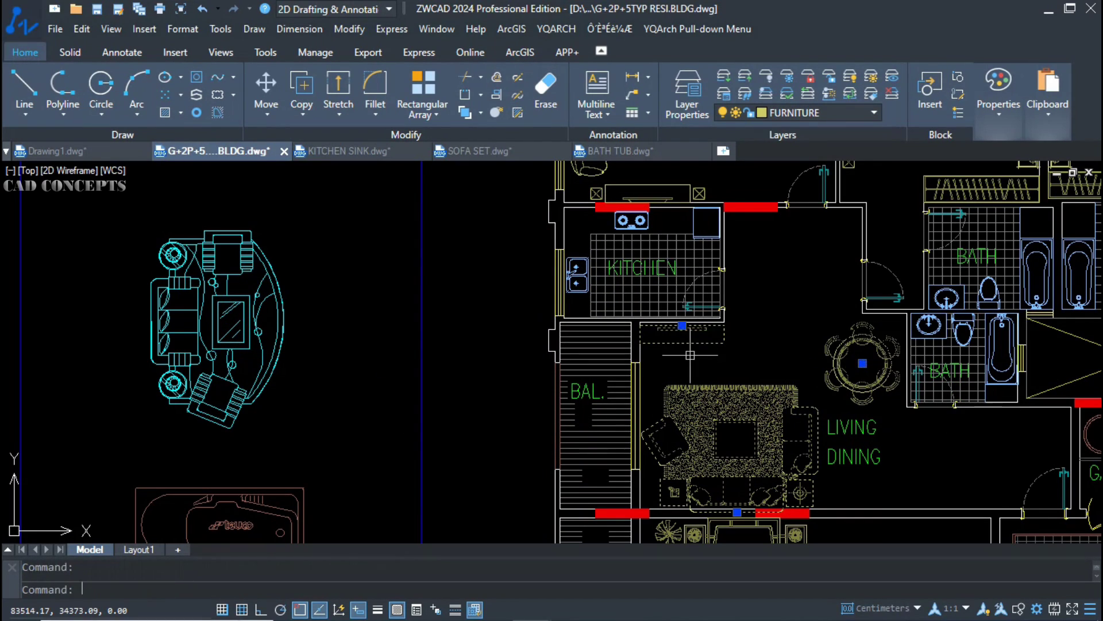
{"action": "key", "text": "Delete"}
{"action": "right_click", "coordinate": [759, 386]}
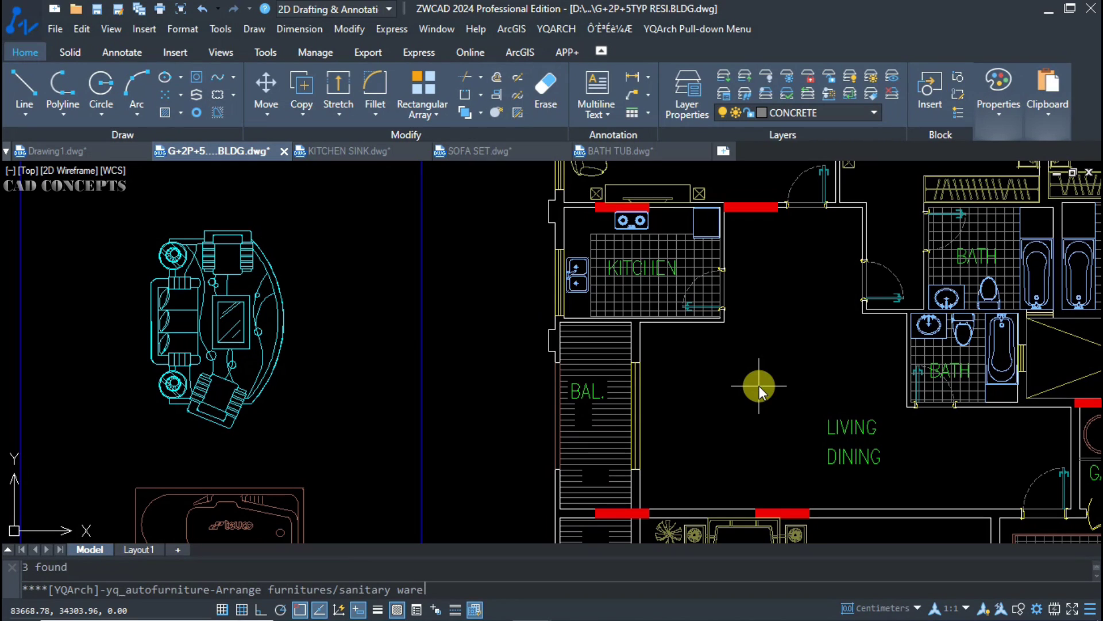
{"action": "left_click", "coordinate": [667, 301]}
{"action": "key", "text": "Escape"}
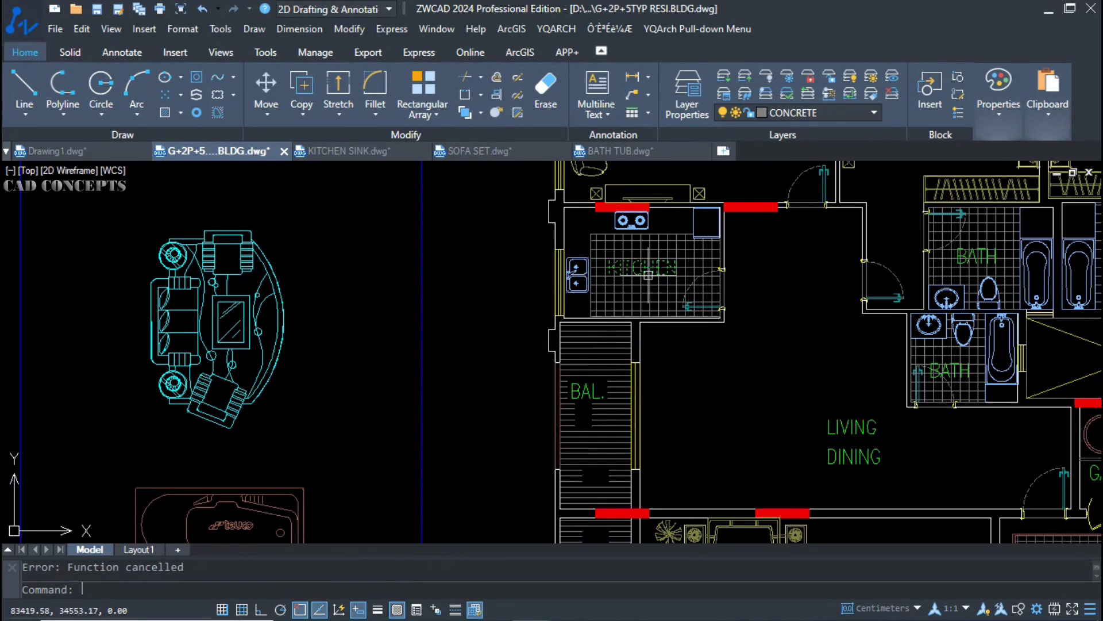
- Auto-arrange a sofa set and TV cabinet in the emptied living room, from its lower-left corner to the bathroom wall corner
{"action": "right_click", "coordinate": [399, 255]}
{"action": "left_click", "coordinate": [399, 251]}
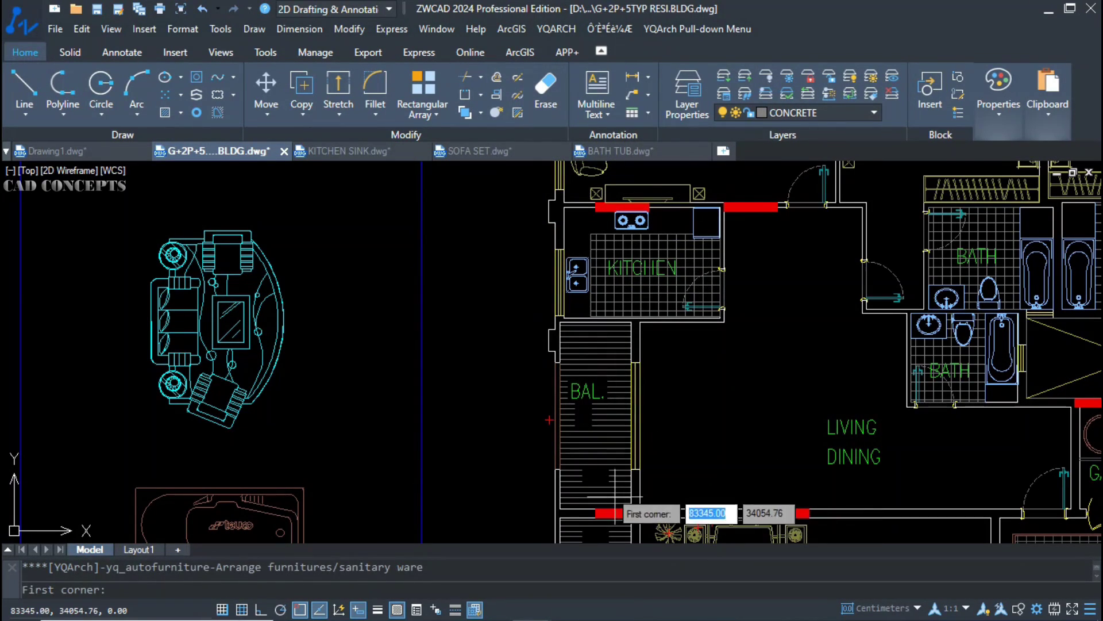
{"action": "left_click", "coordinate": [641, 509]}
{"action": "left_click", "coordinate": [906, 313]}
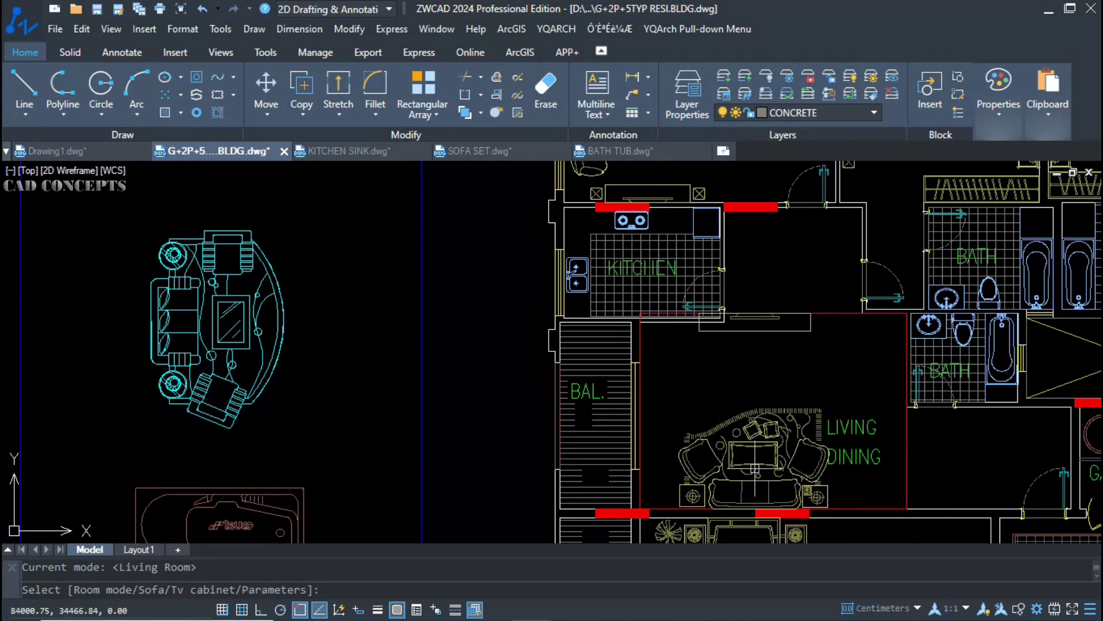
- Copy the cyan sofa set and paste it beside the original furniture inside the new living room sofa's block definition
{"action": "key", "text": "ctrl+c"}
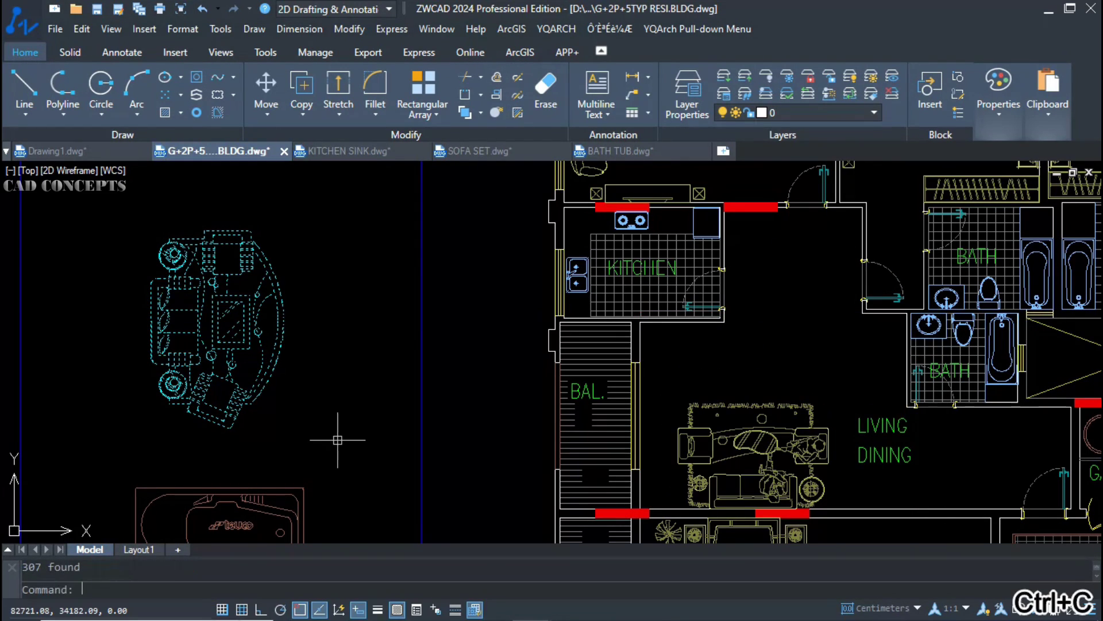
{"action": "key", "text": "Escape"}
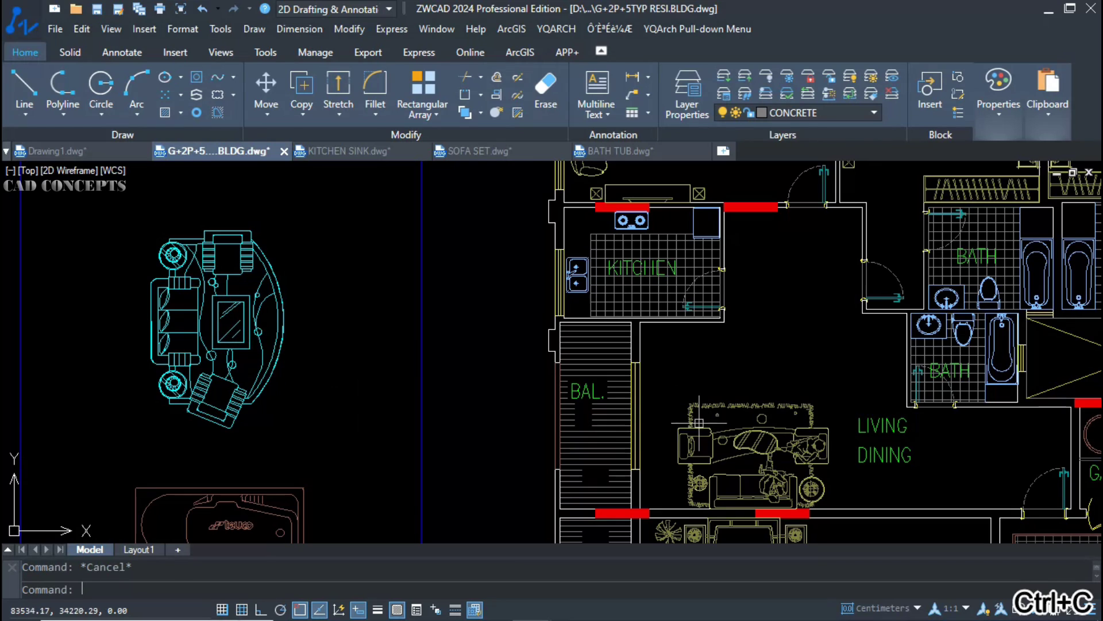
{"action": "double_click", "coordinate": [720, 435]}
{"action": "left_click", "coordinate": [550, 430]}
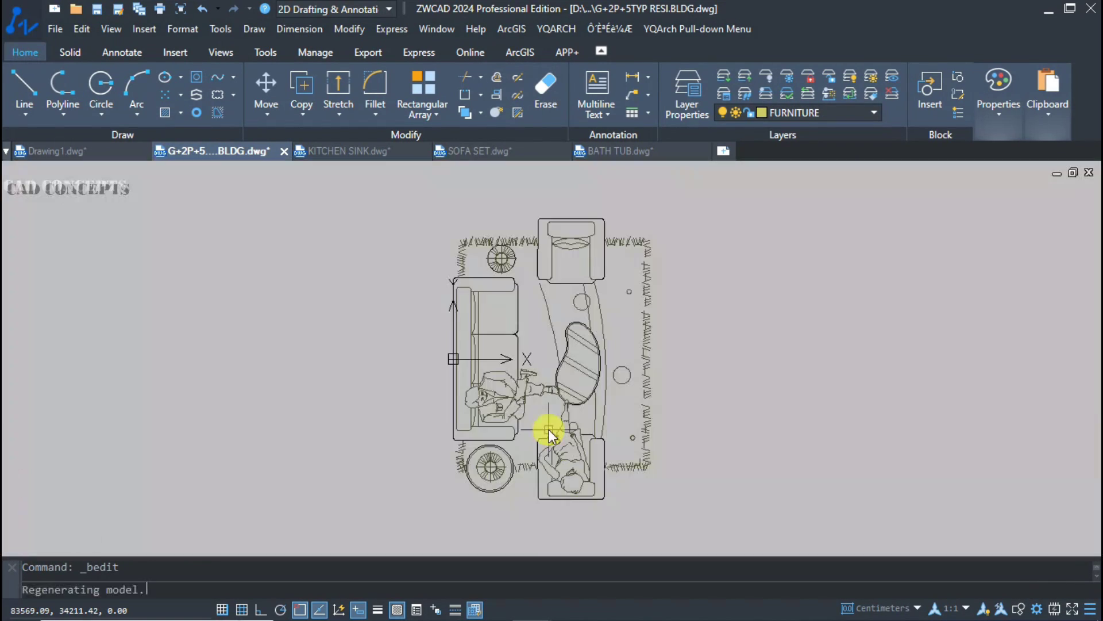
{"action": "key", "text": "ctrl+v"}
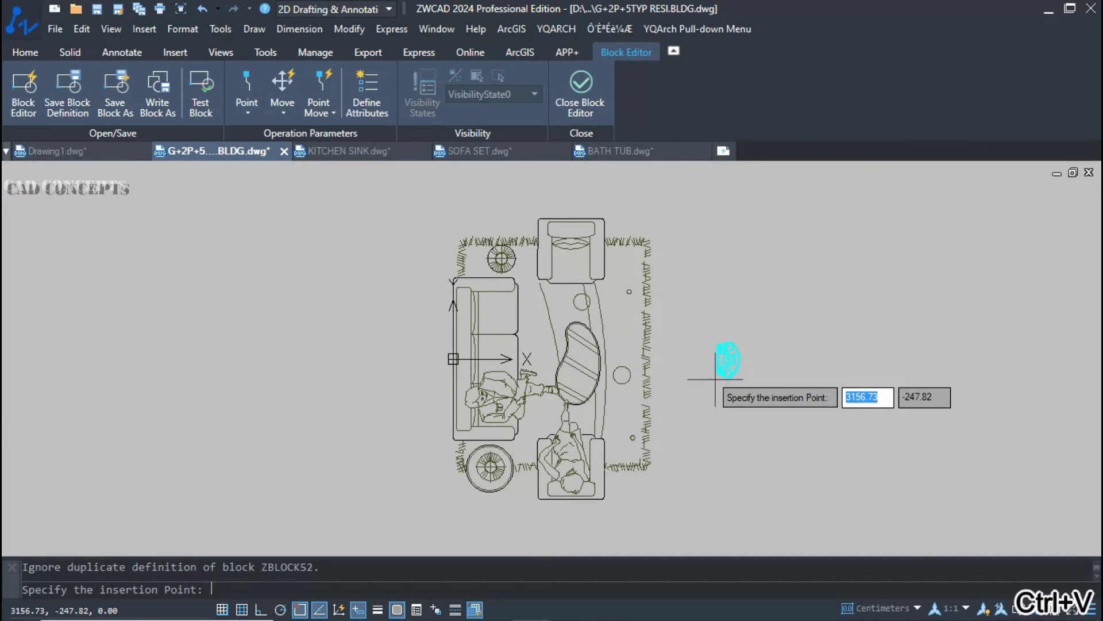
{"action": "left_click", "coordinate": [727, 360]}
- Scale the pasted cyan sofa set by a factor of 10
{"action": "type", "text": "scale"}
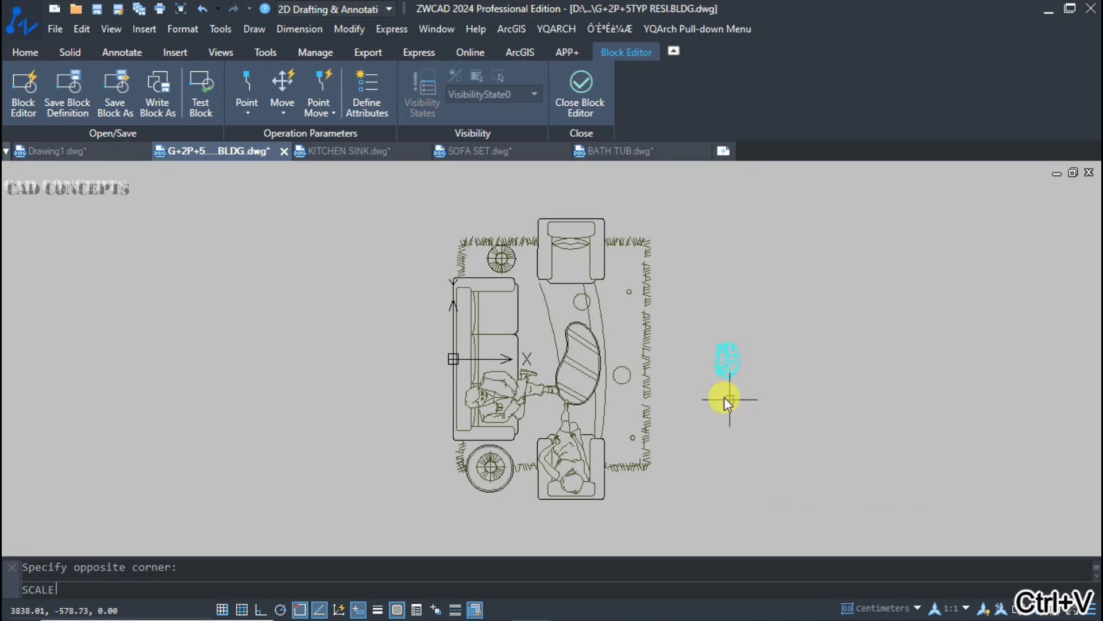
{"action": "key", "text": "Return"}
{"action": "left_click", "coordinate": [723, 365]}
{"action": "type", "text": "10"}
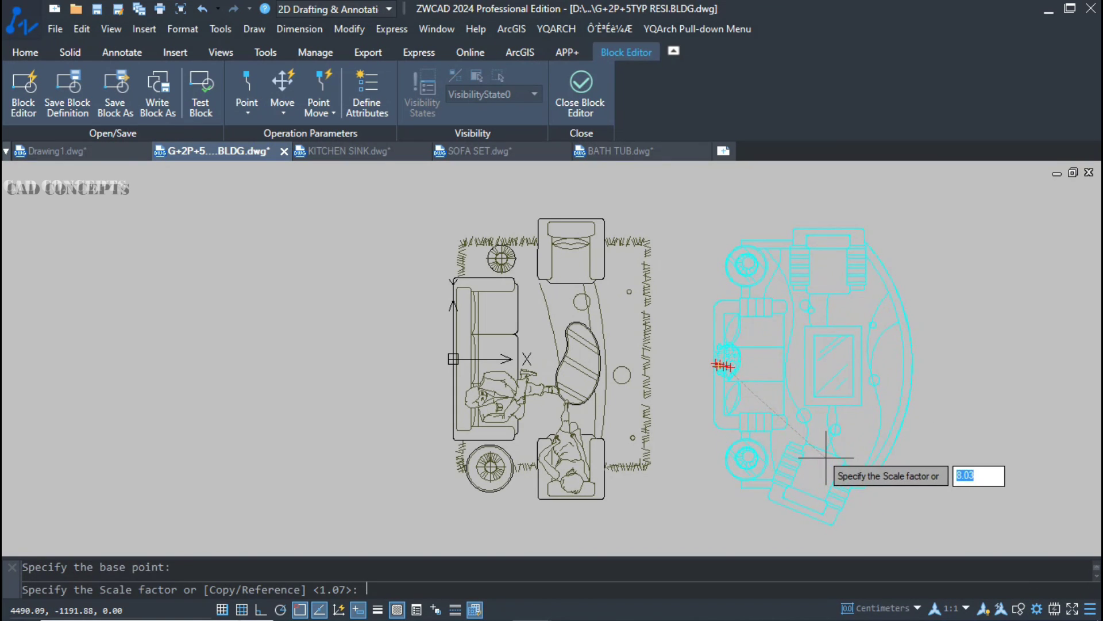
{"action": "key", "text": "Return"}
- Move the enlarged cyan sofa set by its back midpoint to sit level with the original sofa, clear of its rug
{"action": "type", "text": "m"}
{"action": "key", "text": "Return"}
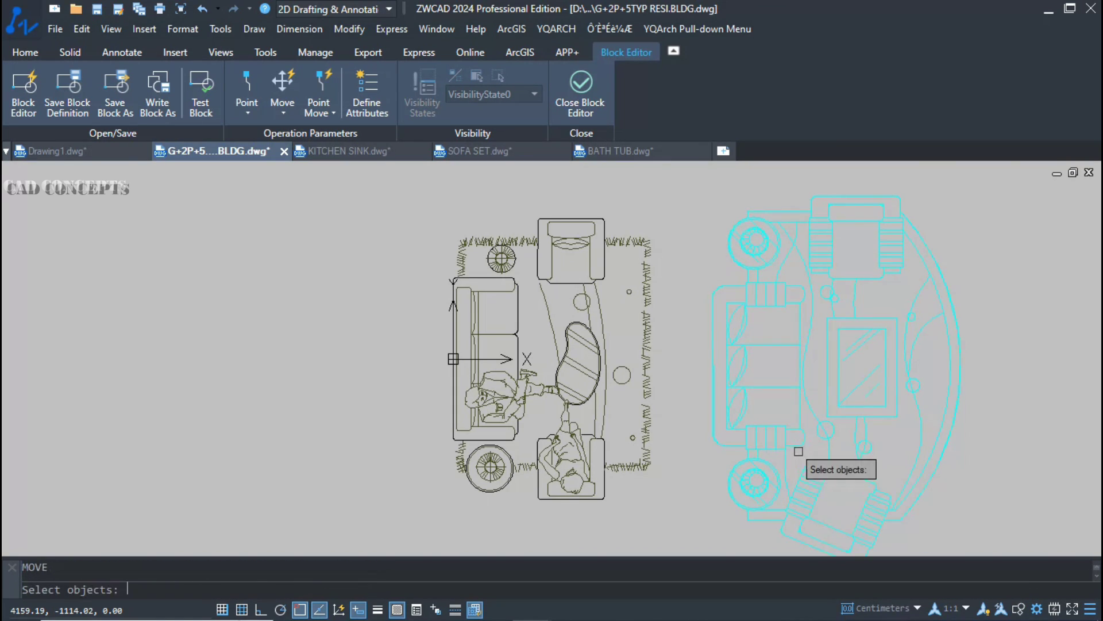
{"action": "left_click", "coordinate": [712, 428]}
{"action": "key", "text": "Return"}
{"action": "left_click", "coordinate": [712, 364]}
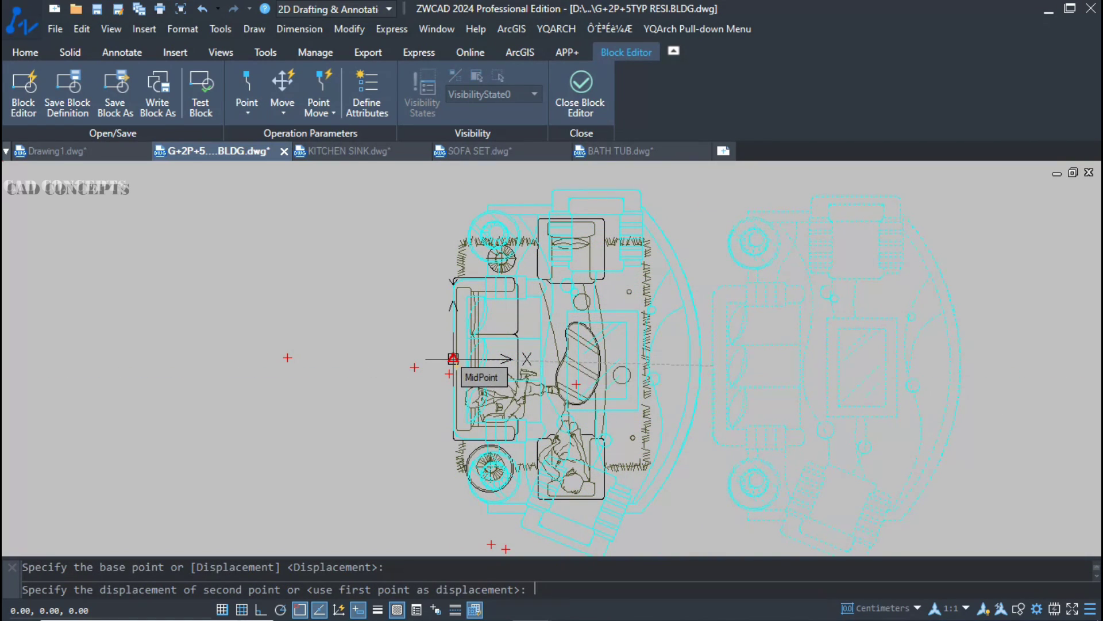
{"action": "left_click", "coordinate": [692, 355]}
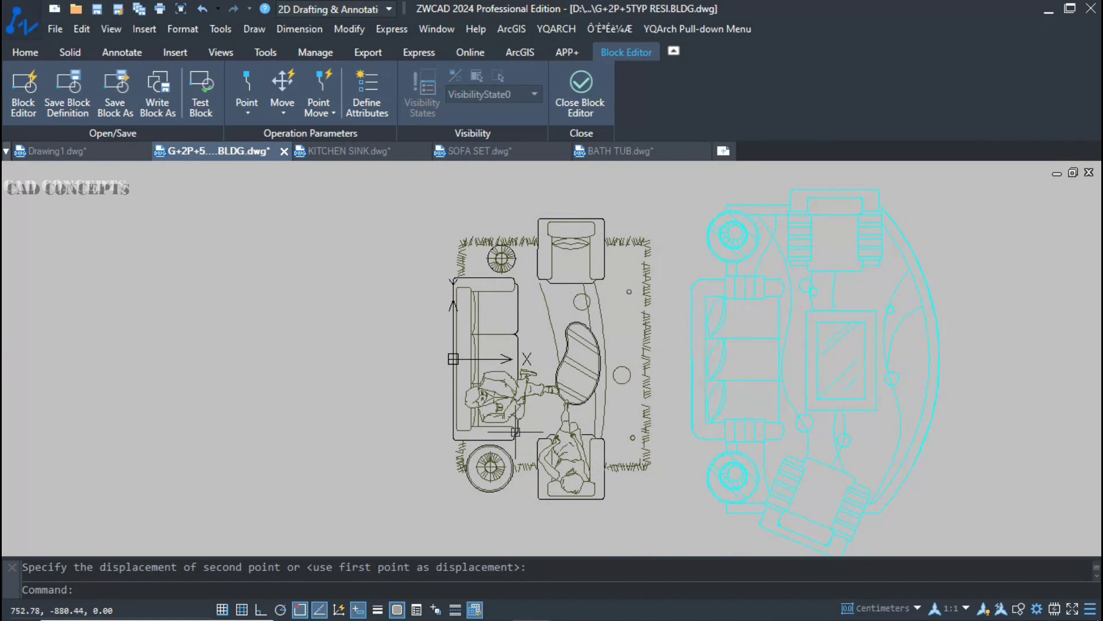
- Mark the block's base point with a line and replace the original sofa furniture with the cyan set at that point
{"action": "type", "text": "l"}
{"action": "key", "text": "Return"}
{"action": "left_click", "coordinate": [453, 359]}
{"action": "key", "text": "Escape"}
{"action": "left_click", "coordinate": [364, 543]}
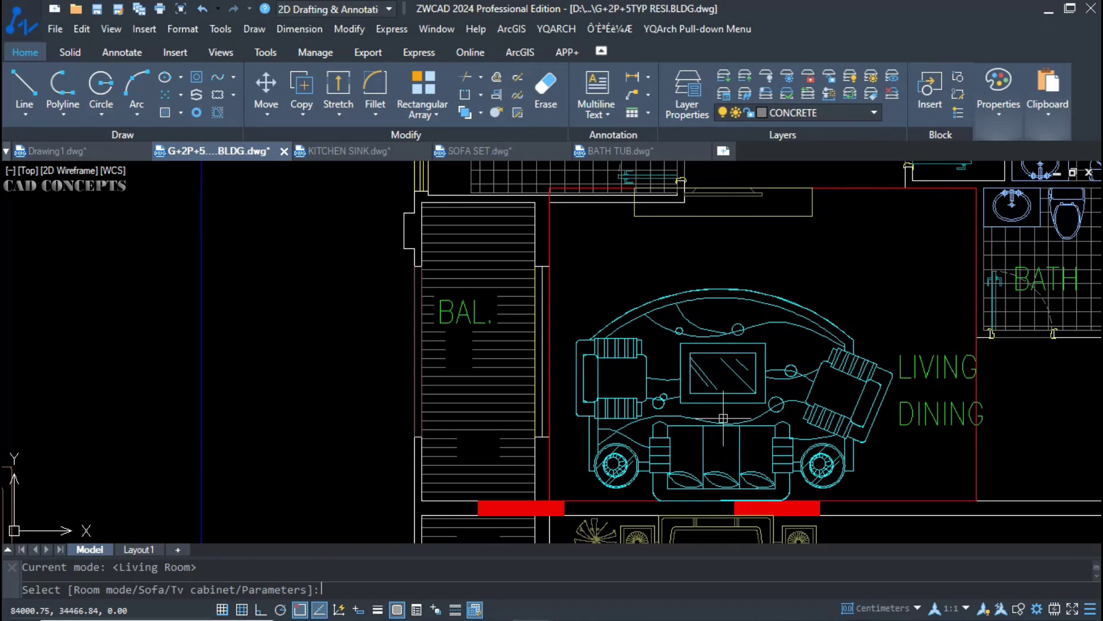
- Place the updated cyan sofa set against the living room's lower wall with the TV cabinet opposite, and end the arrangement
{"action": "scroll", "coordinate": [719, 417], "scroll_direction": "down", "scroll_amount": 2}
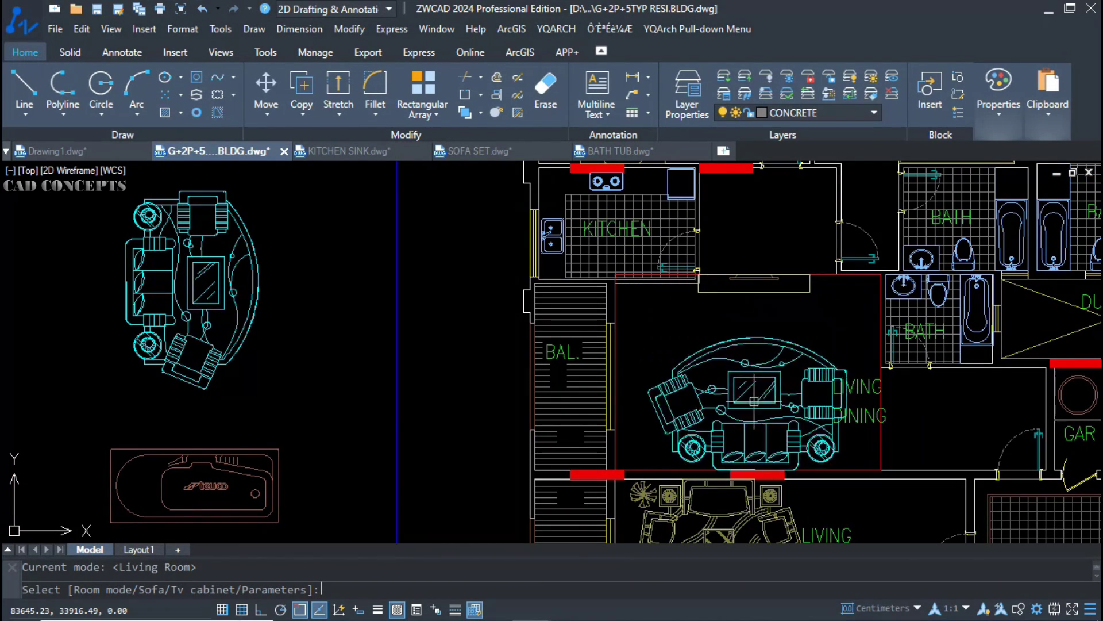
{"action": "left_click", "coordinate": [720, 383]}
{"action": "key", "text": "Escape"}
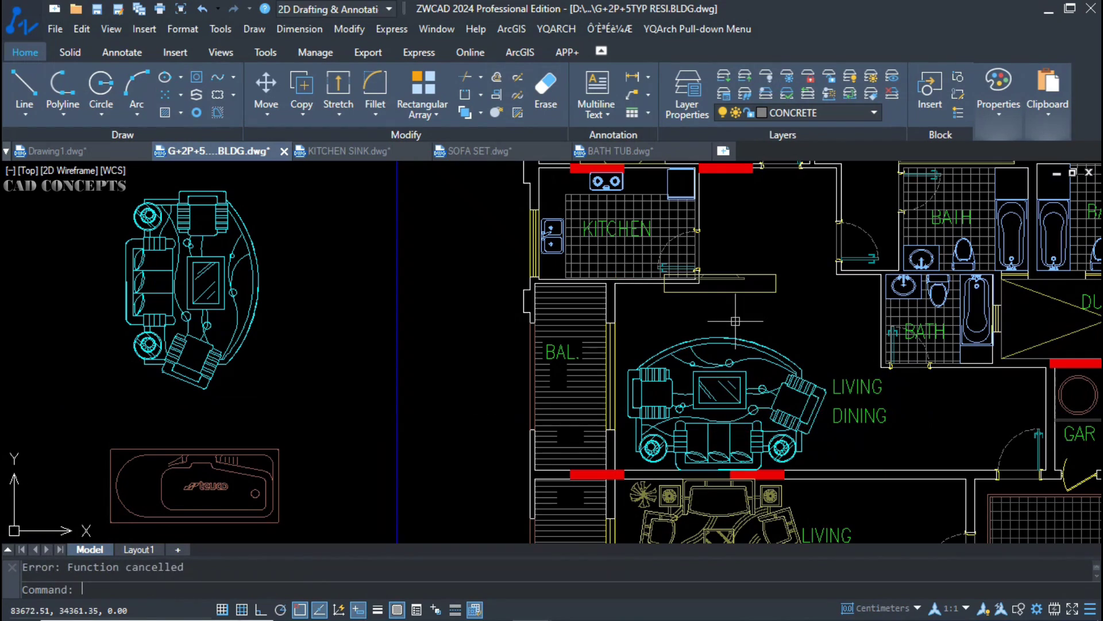
- Delete the TV cabinet opposite the cyan sofa set in the living room
{"action": "left_click", "coordinate": [730, 291]}
{"action": "key", "text": "Delete"}
- Select the custom kitchen sink and copy it to the clipboard
{"action": "scroll", "coordinate": [697, 347], "scroll_direction": "down", "scroll_amount": 2}
{"action": "scroll", "coordinate": [467, 440], "scroll_direction": "up", "scroll_amount": 1}
{"action": "left_click", "coordinate": [460, 420]}
{"action": "left_click", "coordinate": [591, 531]}
{"action": "key", "text": "ctrl+c"}
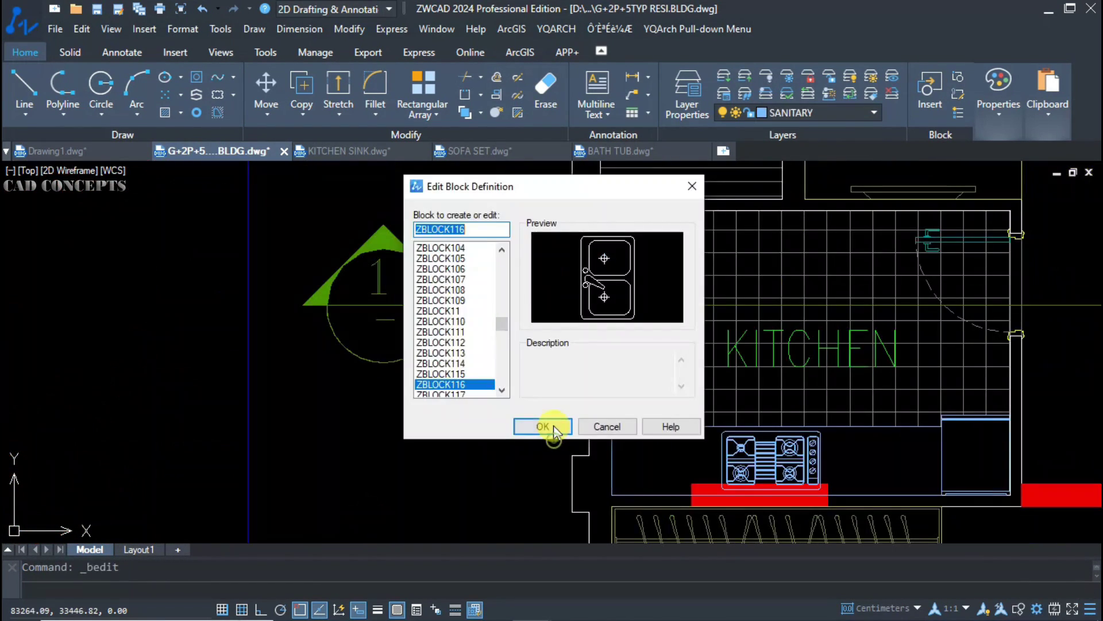
- Open the double-bowl kitchen sink block ZBLOCK116 for editing and draw a slanted line marking its base point
{"action": "left_click", "coordinate": [553, 428]}
{"action": "type", "text": "l"}
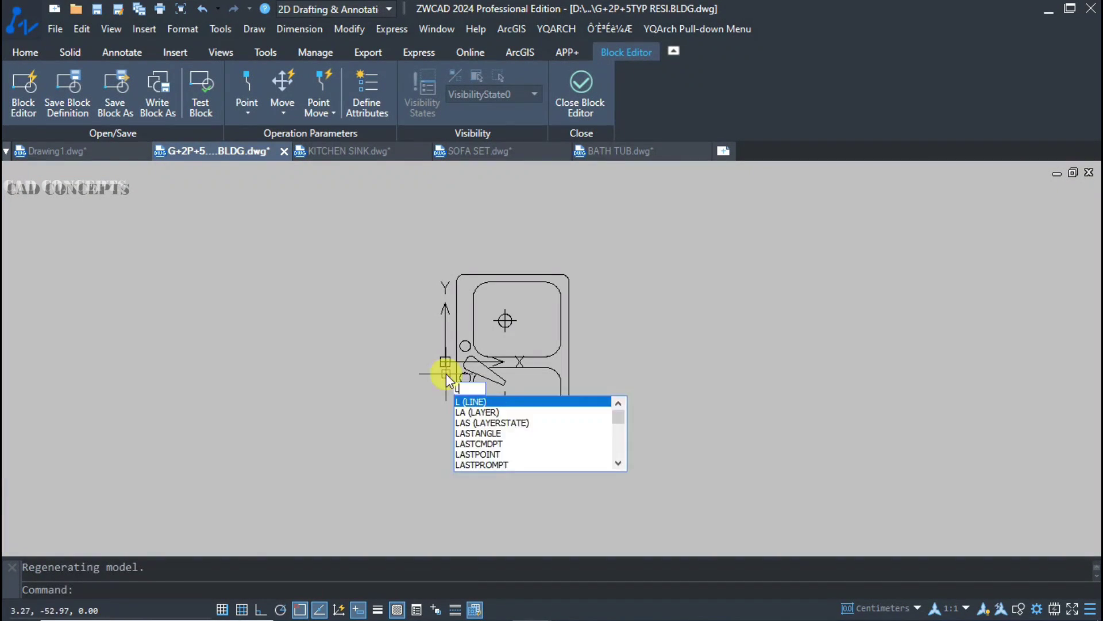
{"action": "key", "text": "Return"}
{"action": "scroll", "coordinate": [438, 343], "scroll_direction": "up", "scroll_amount": 4}
{"action": "left_click", "coordinate": [438, 342]}
{"action": "left_click", "coordinate": [109, 471]}
{"action": "scroll", "coordinate": [276, 406], "scroll_direction": "down", "scroll_amount": 4}
{"action": "key", "text": "Escape"}
{"action": "left_click", "coordinate": [331, 438]}
{"action": "left_click", "coordinate": [523, 231]}
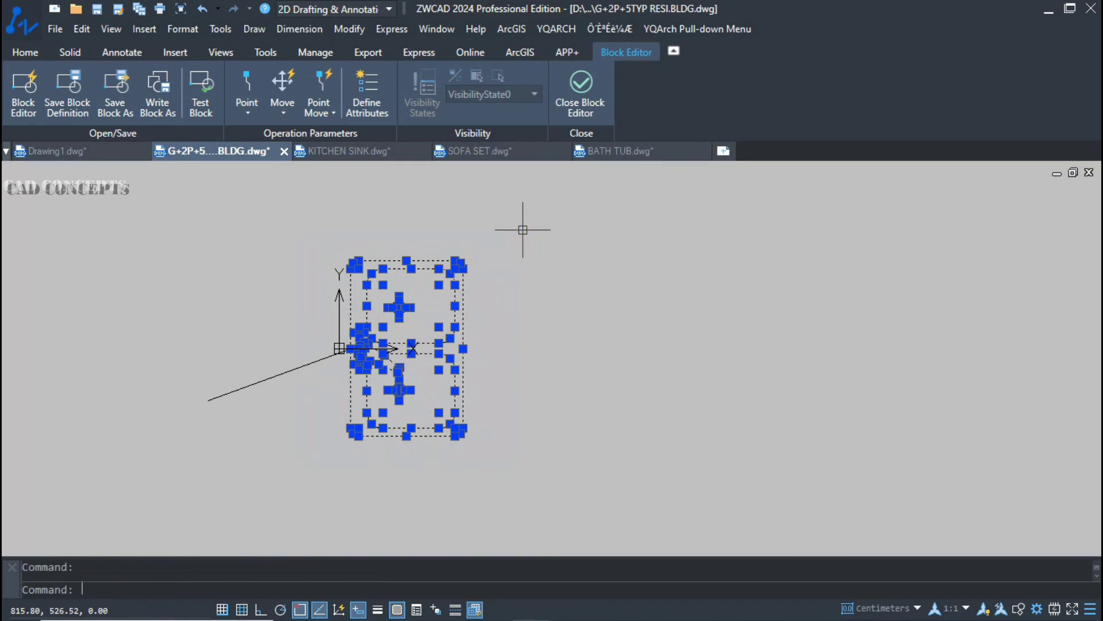
{"action": "key", "text": "Escape"}
- Paste the custom sink beside the original one and rotate it upright with its drainboard at the lower end
{"action": "key", "text": "ctrl+v"}
{"action": "left_click", "coordinate": [535, 345]}
{"action": "left_click", "coordinate": [517, 279]}
{"action": "left_click", "coordinate": [654, 385]}
{"action": "type", "text": "rop"}
{"action": "key", "text": "Return"}
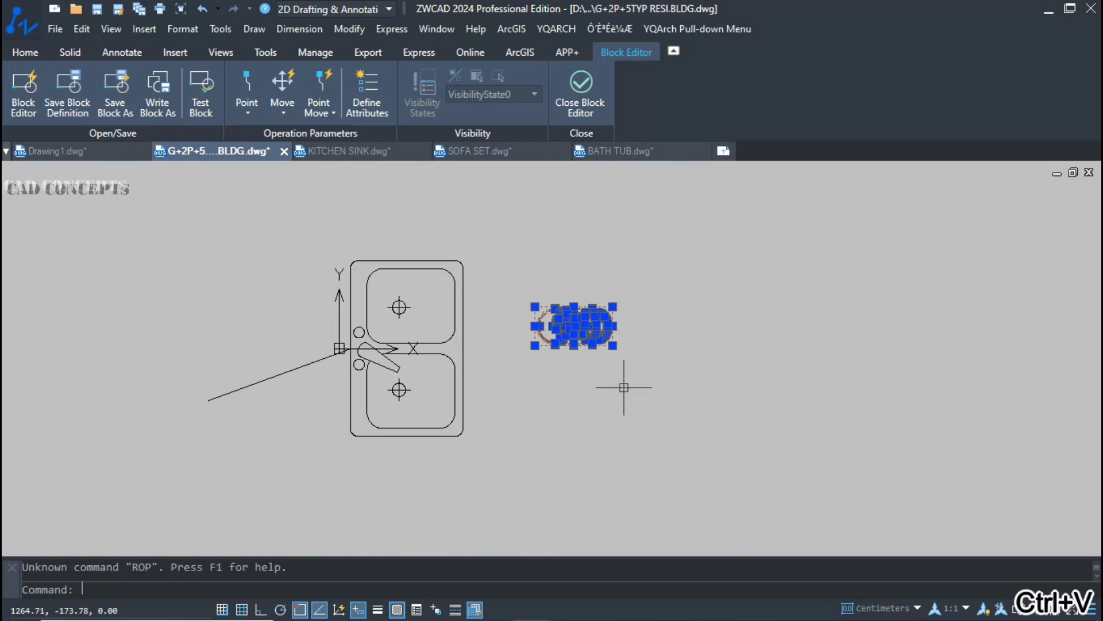
{"action": "key", "text": "F8"}
{"action": "type", "text": "ro"}
{"action": "key", "text": "Return"}
{"action": "left_click", "coordinate": [570, 348]}
{"action": "left_click", "coordinate": [545, 405]}
- Try scaling the pasted sink by a factor of 10 about its left-edge midpoint
{"action": "left_click", "coordinate": [526, 432]}
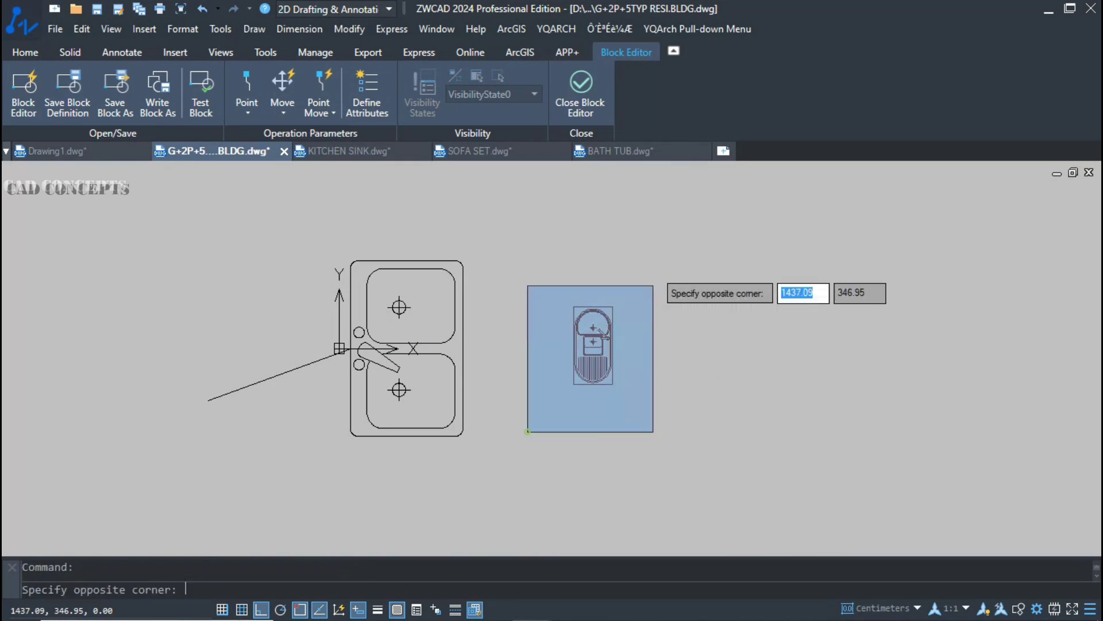
{"action": "left_click", "coordinate": [654, 285]}
{"action": "type", "text": "sc"}
{"action": "key", "text": "Return"}
{"action": "left_click", "coordinate": [574, 345]}
{"action": "type", "text": "10"}
{"action": "key", "text": "Return"}
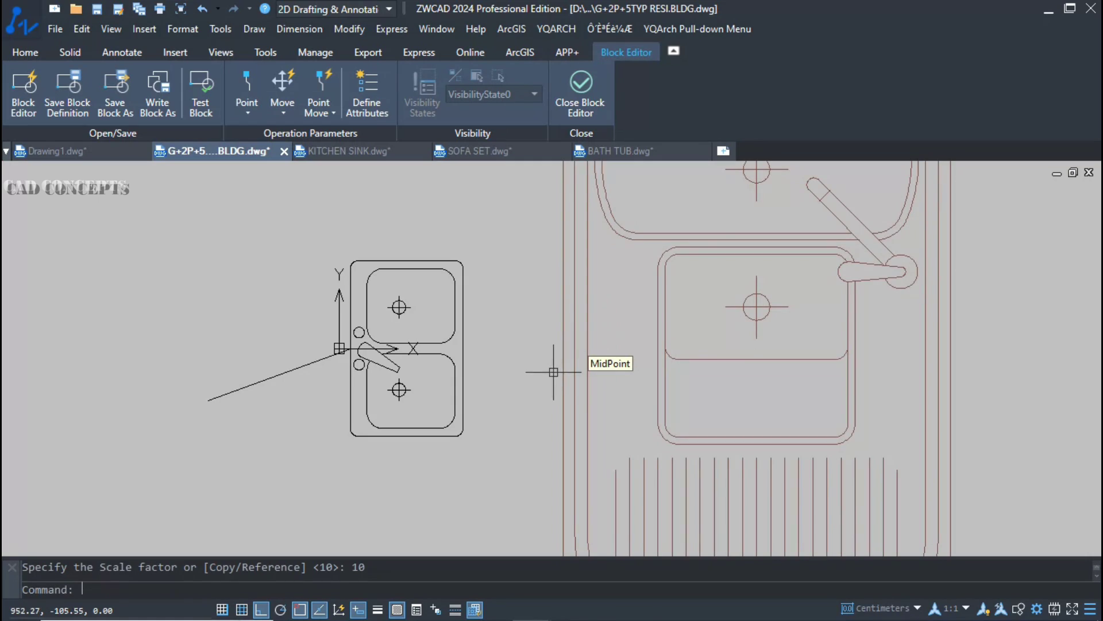
{"action": "key", "text": "ctrl+z"}
{"action": "left_click", "coordinate": [546, 287]}
{"action": "left_click", "coordinate": [642, 394]}
{"action": "type", "text": "s"}
{"action": "key", "text": "Return"}
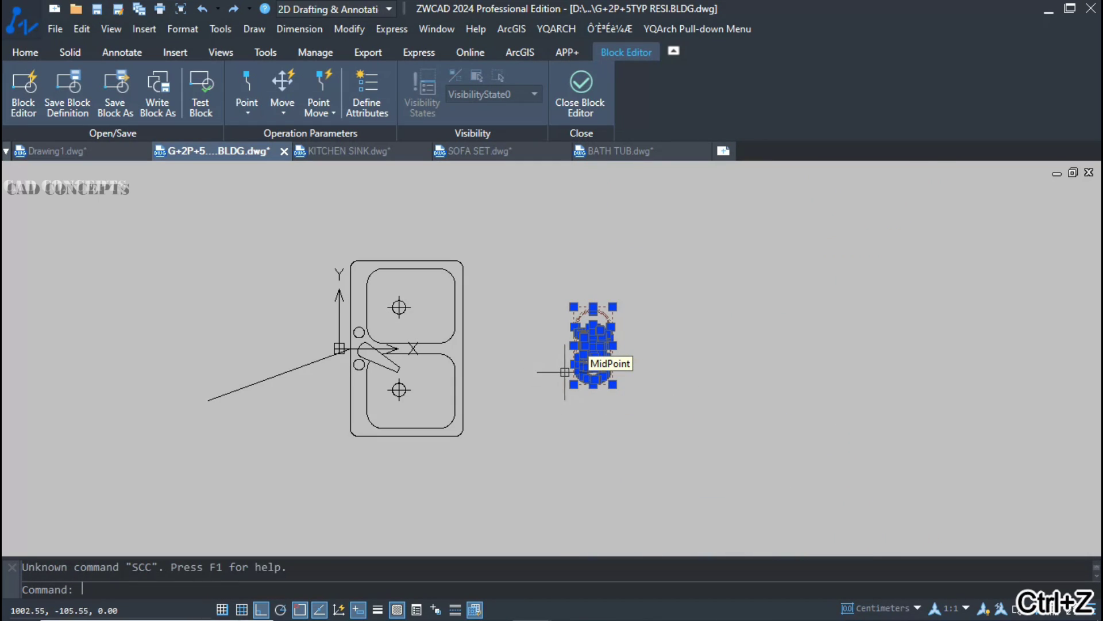
{"action": "key", "text": "Escape"}
- Draw two vertical guide lines along the left and right edges of the original sink
{"action": "key", "text": "Return"}
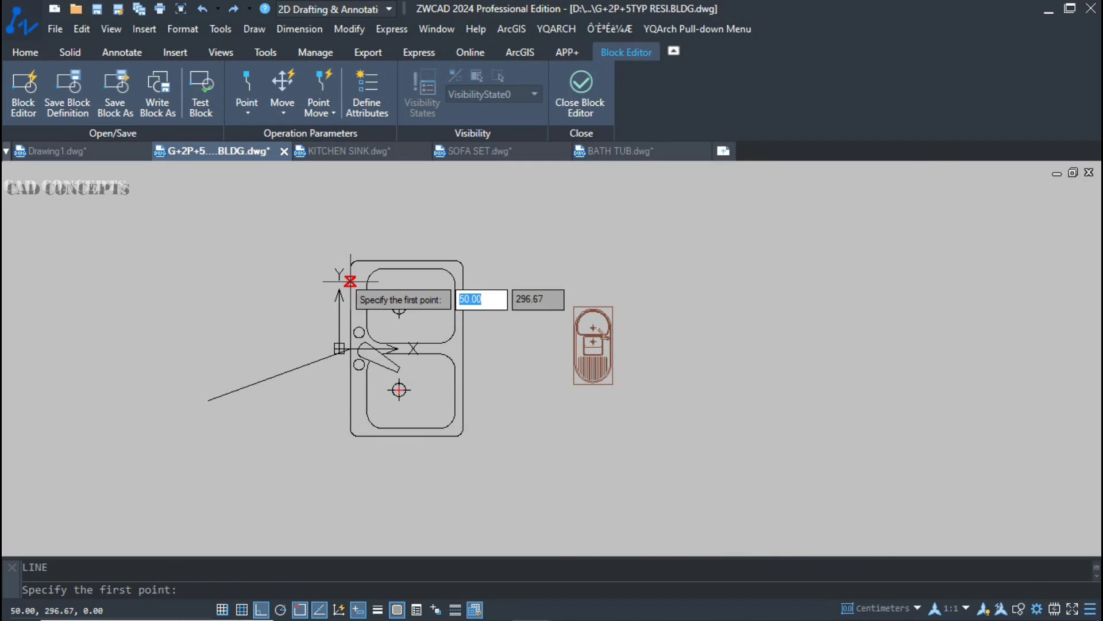
{"action": "left_click", "coordinate": [350, 281]}
{"action": "left_click", "coordinate": [350, 492]}
{"action": "key", "text": "Escape"}
{"action": "key", "text": "Return"}
{"action": "left_click", "coordinate": [462, 281]}
{"action": "left_click", "coordinate": [463, 502]}
{"action": "key", "text": "Escape"}
- Delete the original double-bowl sink geometry, keeping the base-point line and both vertical guide lines
{"action": "left_click", "coordinate": [324, 471]}
{"action": "left_click", "coordinate": [483, 250]}
{"action": "key", "text": "Delete"}
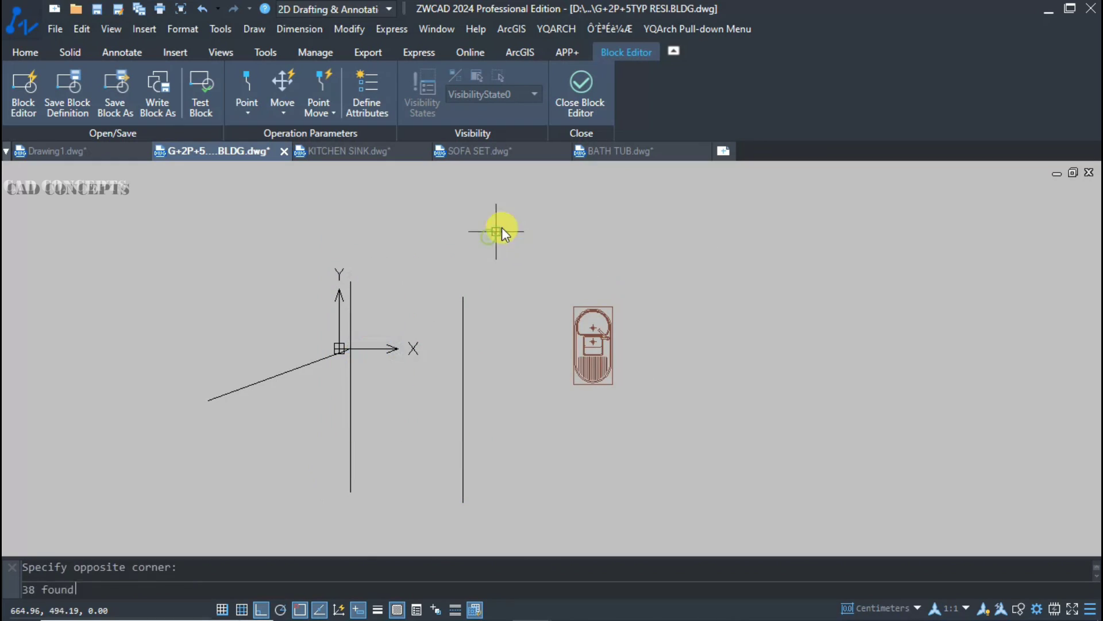
- Move the custom sink by its left-edge midpoint to the marked base point on the first guide line
{"action": "left_click", "coordinate": [501, 232]}
{"action": "left_click", "coordinate": [675, 475]}
{"action": "type", "text": "m"}
{"action": "key", "text": "Return"}
{"action": "left_click", "coordinate": [572, 346]}
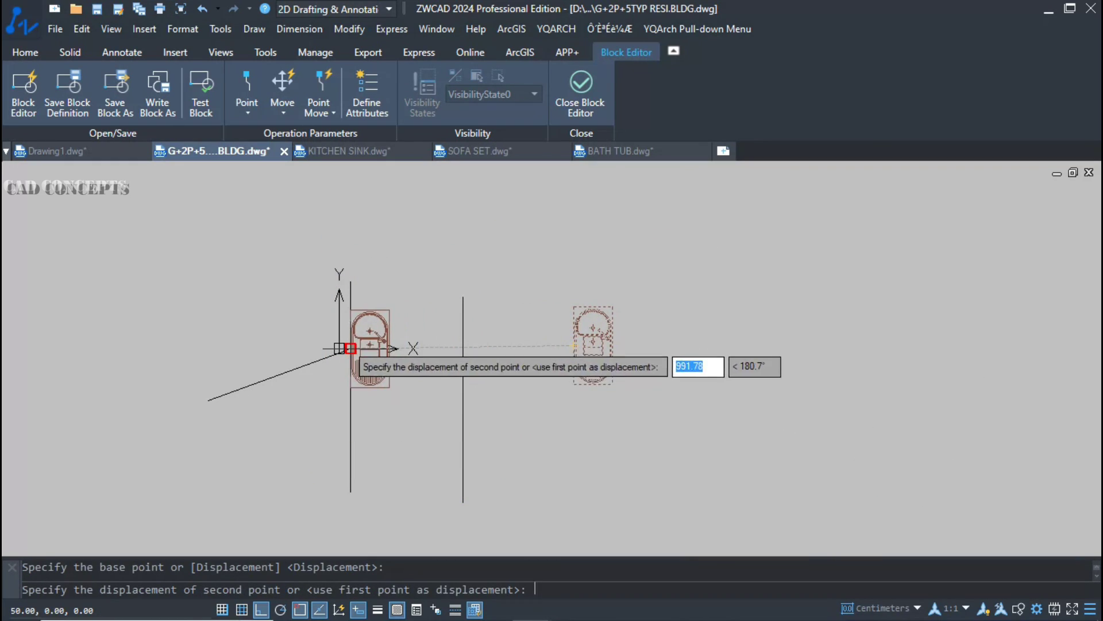
{"action": "left_click", "coordinate": [350, 348]}
- Scale the custom sink by reference from its left-edge midpoint so its width spans the two guide lines
{"action": "left_click", "coordinate": [305, 284]}
{"action": "left_click", "coordinate": [419, 424]}
{"action": "type", "text": "sc"}
{"action": "key", "text": "Return"}
{"action": "scroll", "coordinate": [340, 349], "scroll_direction": "up", "scroll_amount": 5}
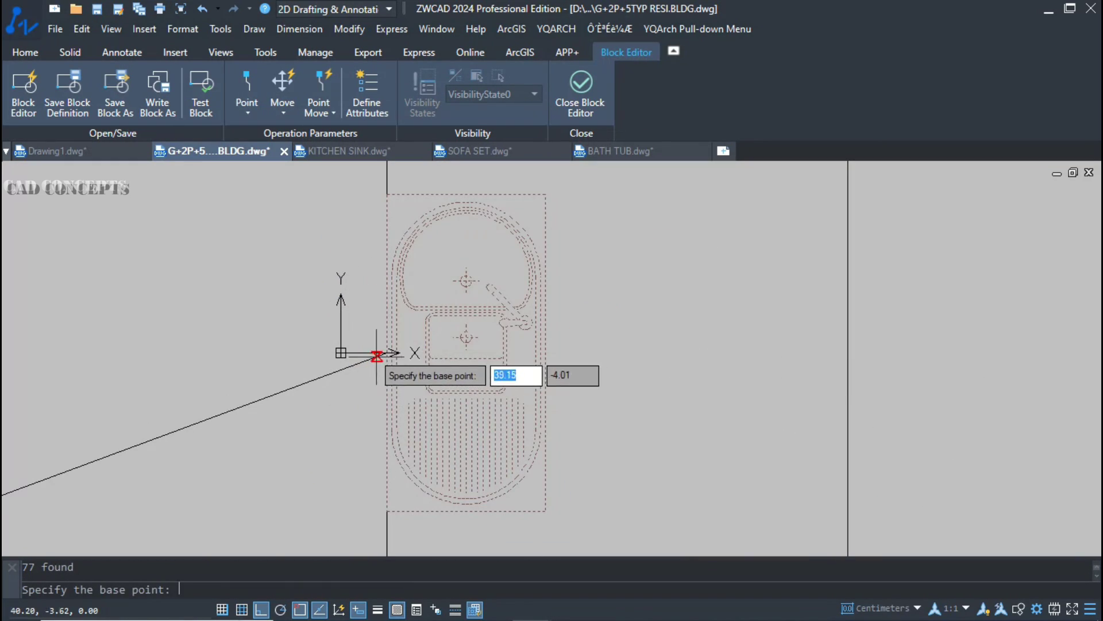
{"action": "left_click", "coordinate": [387, 352]}
{"action": "type", "text": "r"}
{"action": "key", "text": "Return"}
{"action": "left_click", "coordinate": [387, 352]}
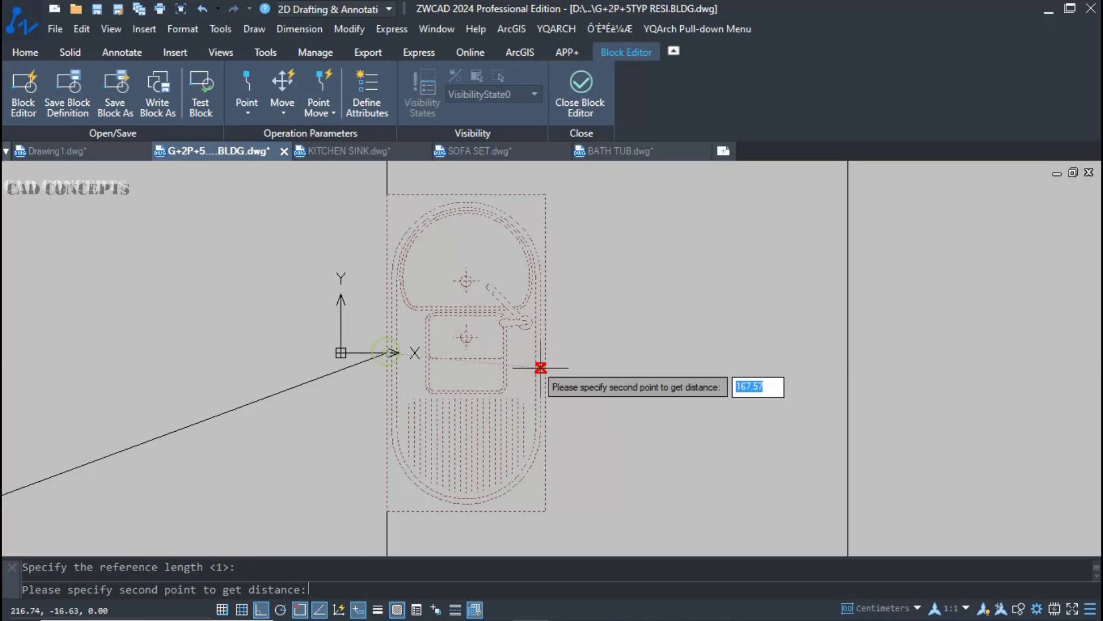
{"action": "left_click", "coordinate": [545, 352]}
{"action": "scroll", "coordinate": [846, 352], "scroll_direction": "down", "scroll_amount": 5}
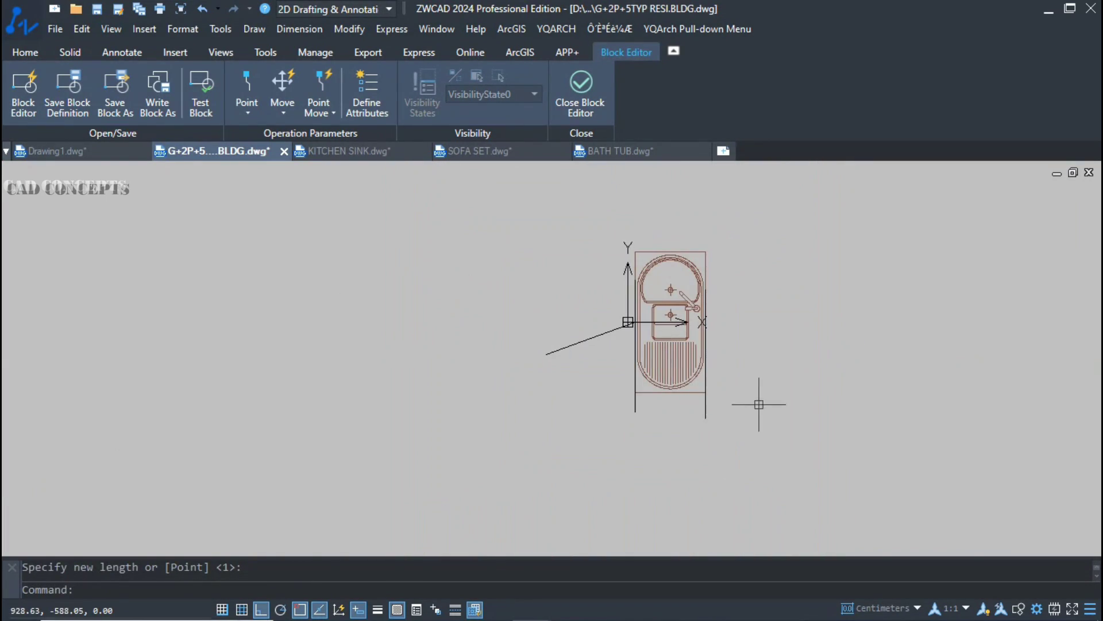
{"action": "left_click", "coordinate": [604, 406]}
- Check the replaced sink block in the kitchen below the balcony
{"action": "key", "text": "ctrl+c"}
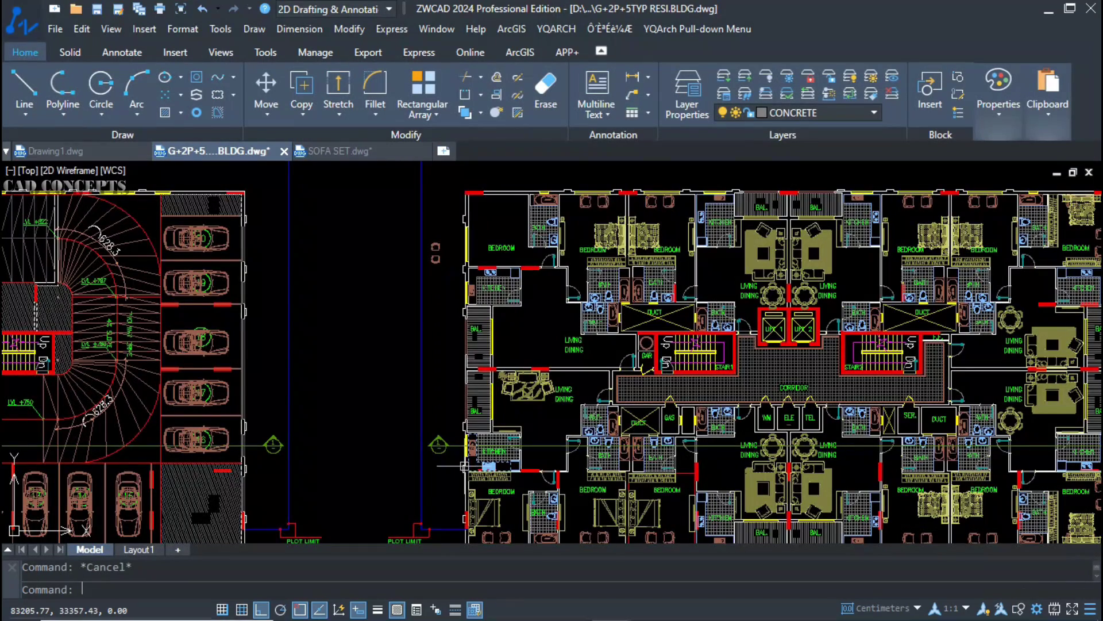
{"action": "scroll", "coordinate": [464, 466], "scroll_direction": "up", "scroll_amount": 6}
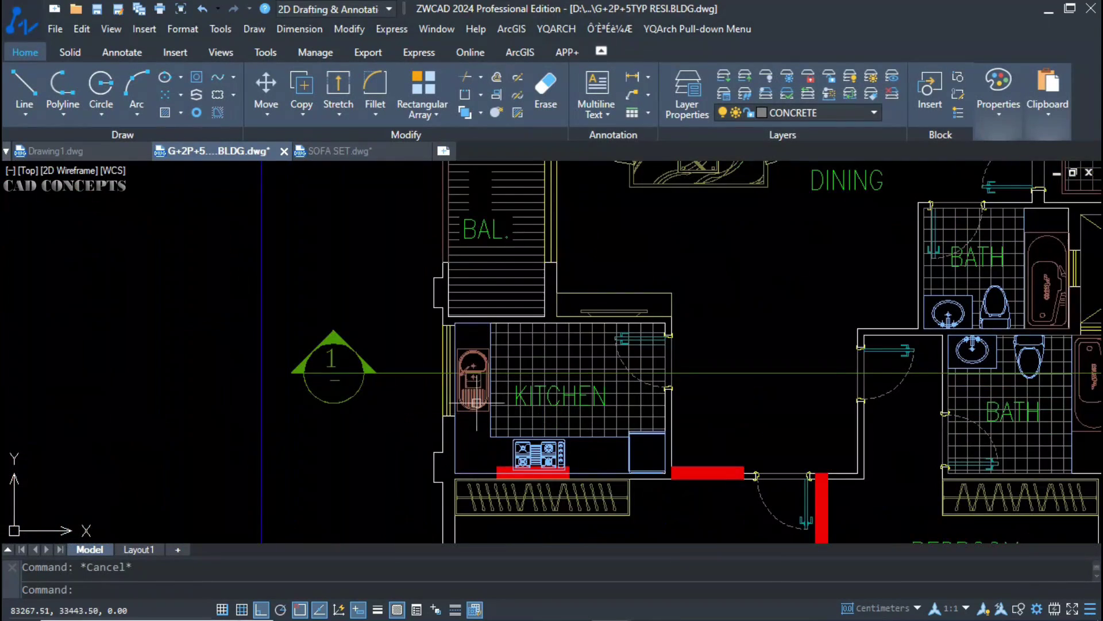
{"action": "left_click", "coordinate": [473, 391]}
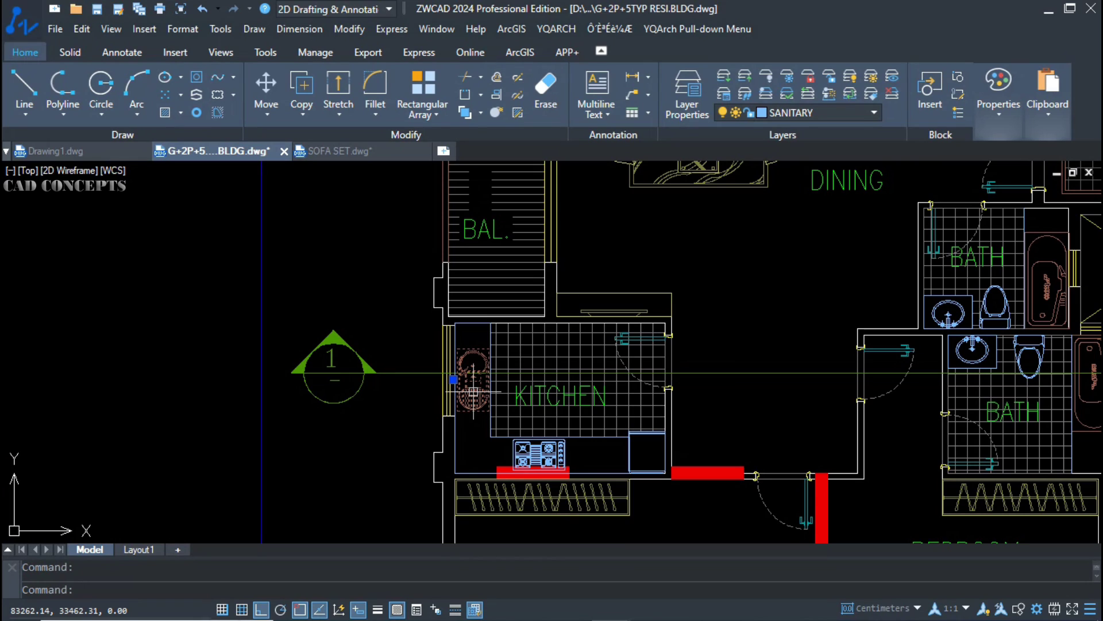
- Paste the custom bathtub beside the original tub inside the bathtub block definition
{"action": "key", "text": "ctrl+c"}
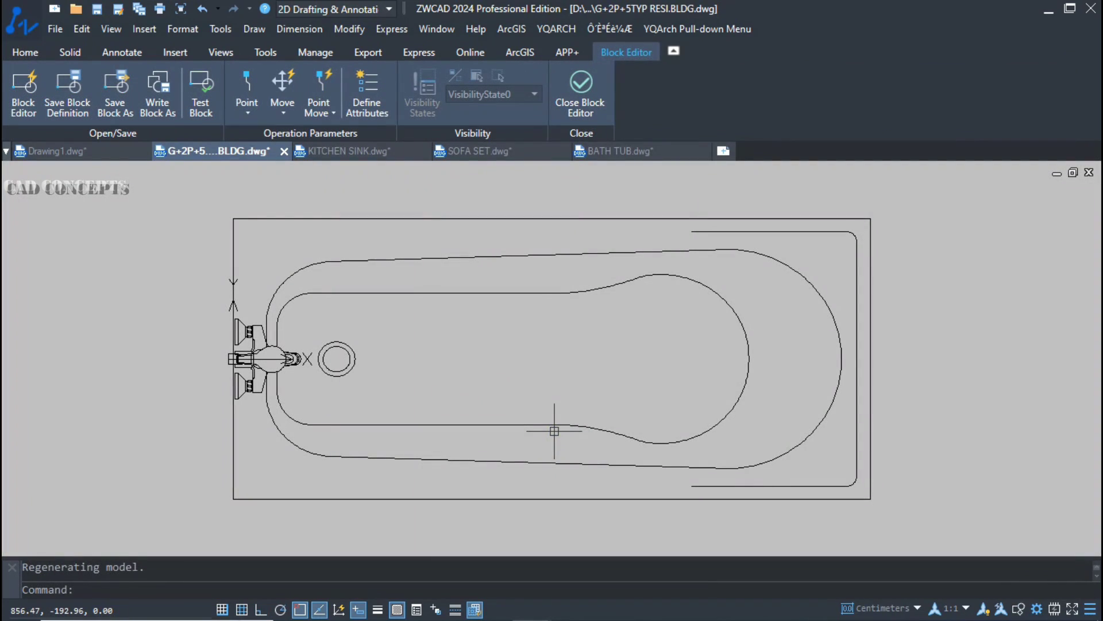
{"action": "key", "text": "ctrl+v"}
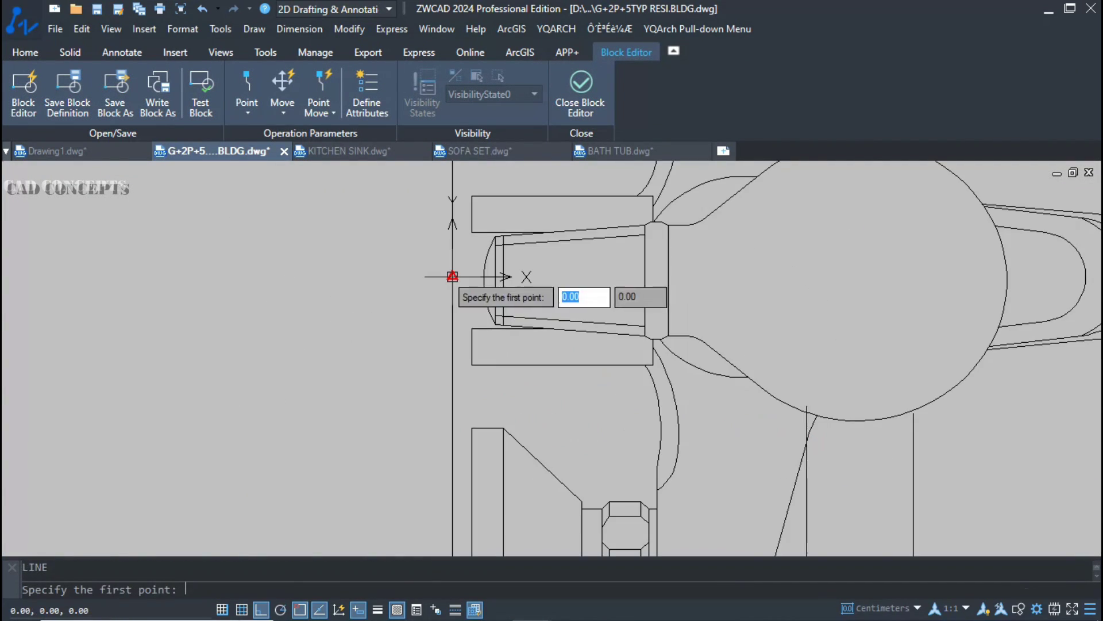
- Draw horizontal guide lines outward from the midpoints of the original bathtub's left and right ends
{"action": "left_click", "coordinate": [451, 278]}
{"action": "scroll", "coordinate": [515, 288], "scroll_direction": "down", "scroll_amount": 4}
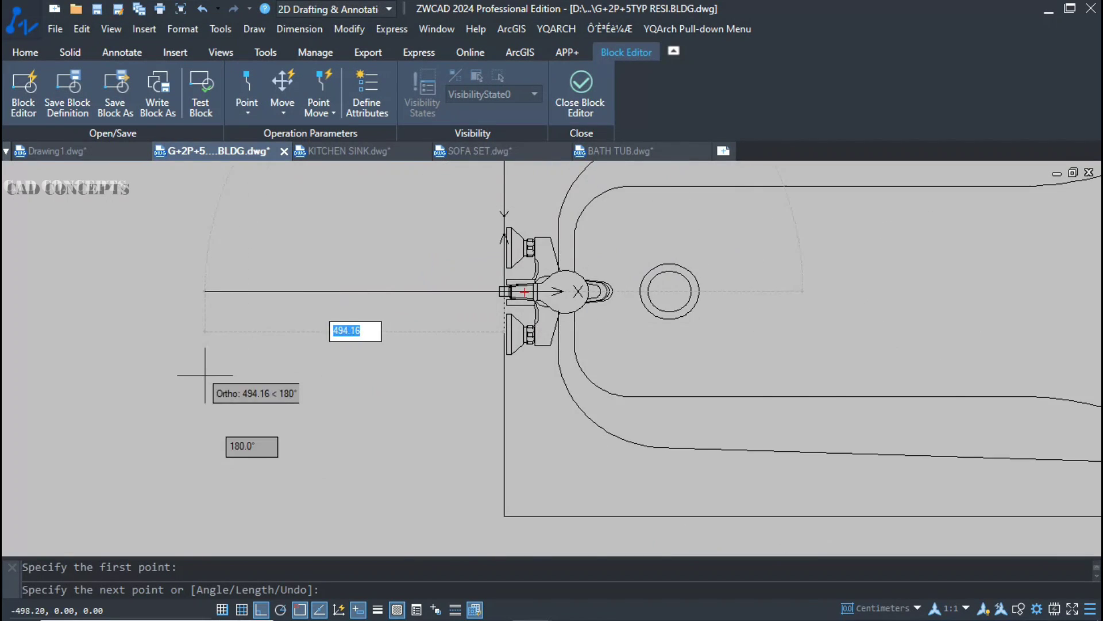
{"action": "scroll", "coordinate": [205, 376], "scroll_direction": "down", "scroll_amount": 6}
{"action": "left_click", "coordinate": [124, 389]}
{"action": "key", "text": "space"}
{"action": "key", "text": "space"}
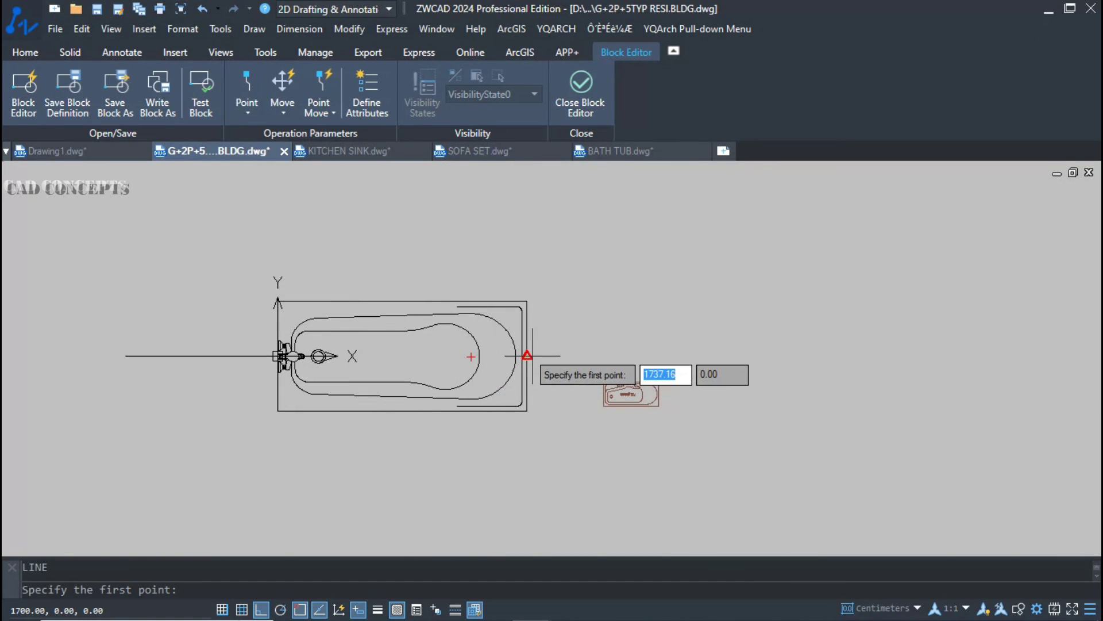
{"action": "left_click", "coordinate": [527, 356]}
{"action": "left_click", "coordinate": [816, 337]}
{"action": "key", "text": "Escape"}
{"action": "key", "text": "Escape"}
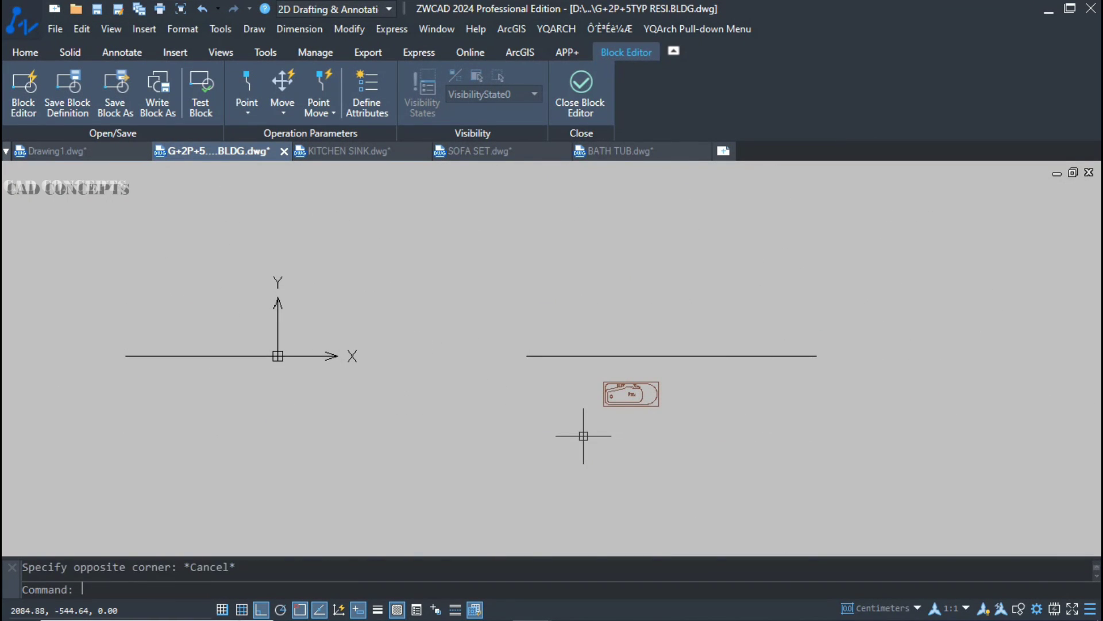
- Undo the bathtub deletion, try erasing the tub with a crossing selection, and undo that too
{"action": "key", "text": "ctrl+z"}
{"action": "left_click", "coordinate": [577, 443]}
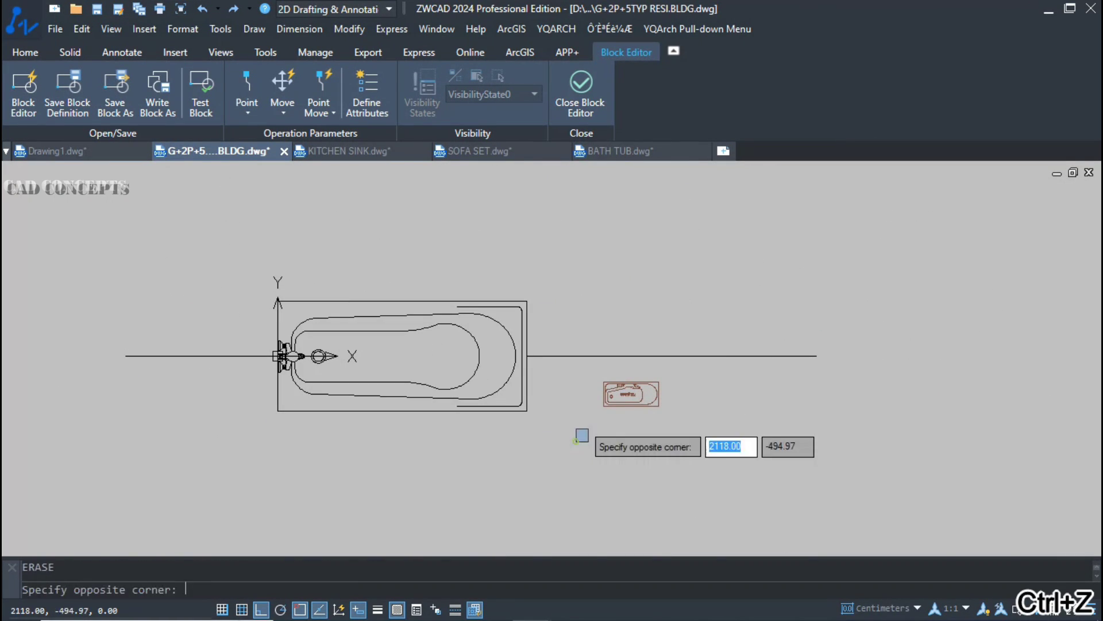
{"action": "left_click", "coordinate": [250, 277]}
{"action": "key", "text": "Delete"}
{"action": "key", "text": "ctrl+z"}
- Delete the original bathtub geometry, keeping both guide lines and the custom tub
{"action": "left_click", "coordinate": [253, 257]}
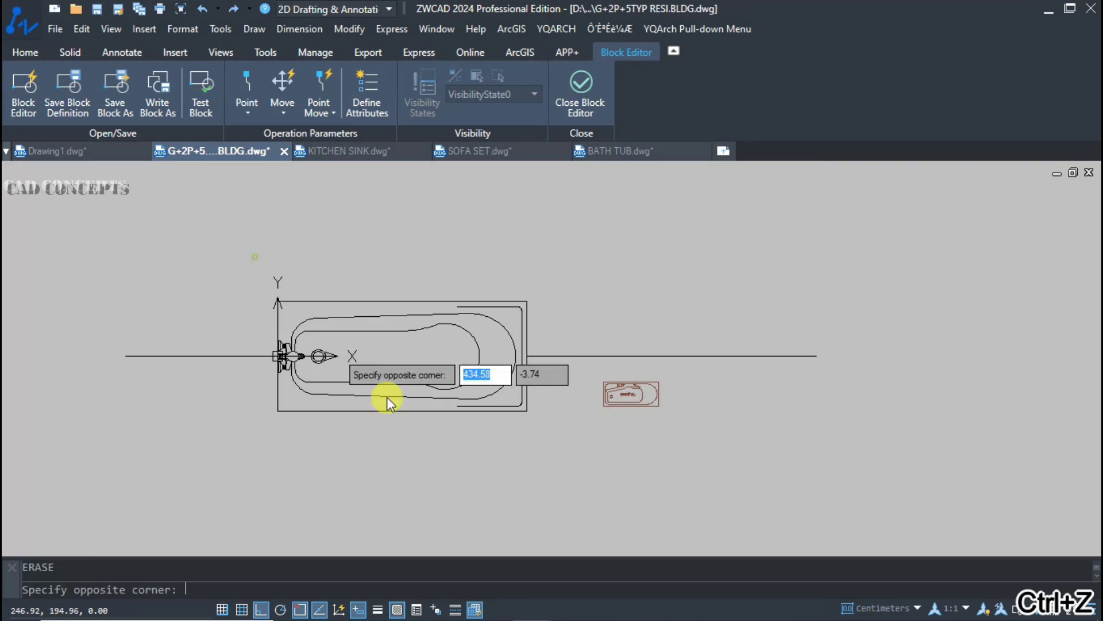
{"action": "left_click", "coordinate": [536, 482]}
{"action": "key", "text": "Delete"}
- Move the custom bathtub by its left-edge midpoint to the block's base point at the end of the guide line
{"action": "left_click", "coordinate": [549, 326]}
{"action": "left_click", "coordinate": [719, 471]}
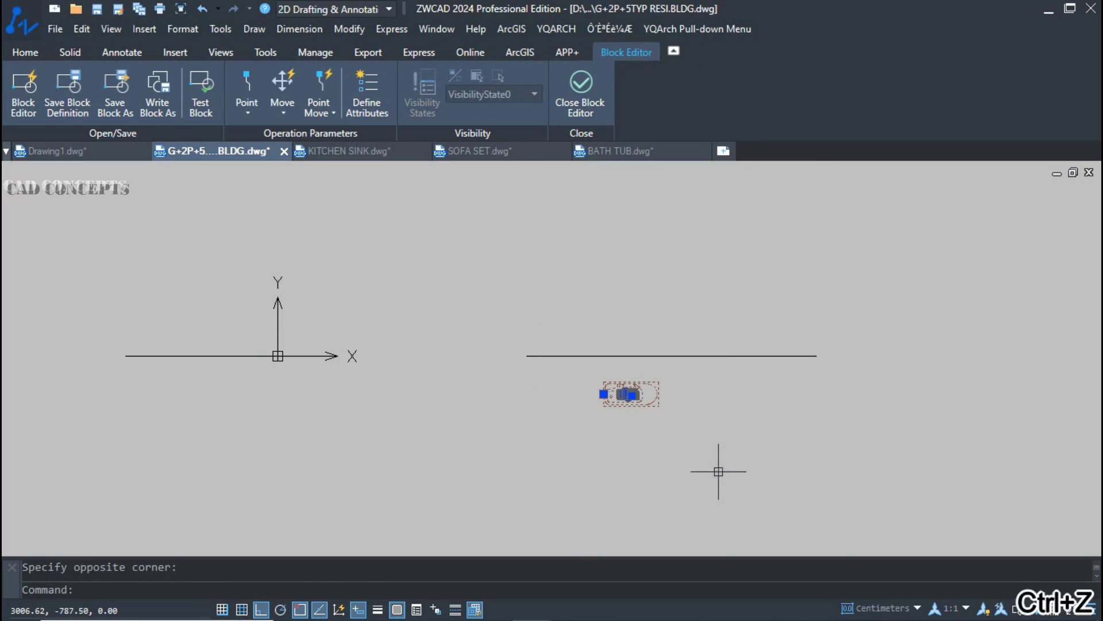
{"action": "scroll", "coordinate": [584, 405], "scroll_direction": "up", "scroll_amount": 2}
{"action": "type", "text": "m"}
{"action": "key", "text": "Return"}
{"action": "left_click", "coordinate": [622, 383]}
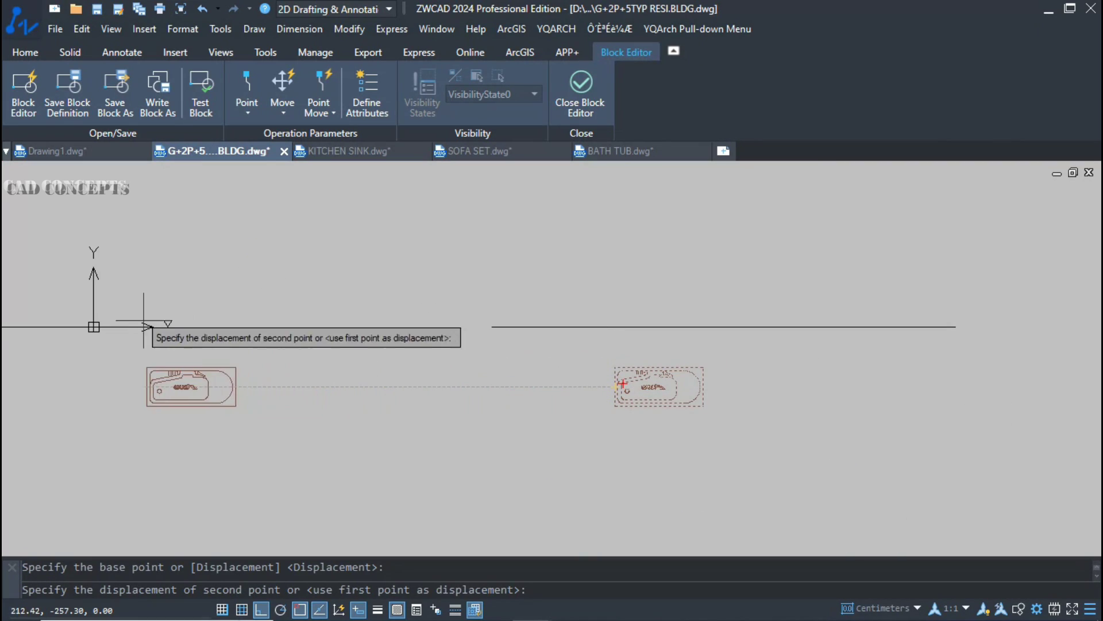
{"action": "left_click", "coordinate": [94, 326]}
- Scale the custom bathtub from the base point so its length reaches the start of the other guide line
{"action": "left_click", "coordinate": [69, 284]}
{"action": "left_click", "coordinate": [279, 421]}
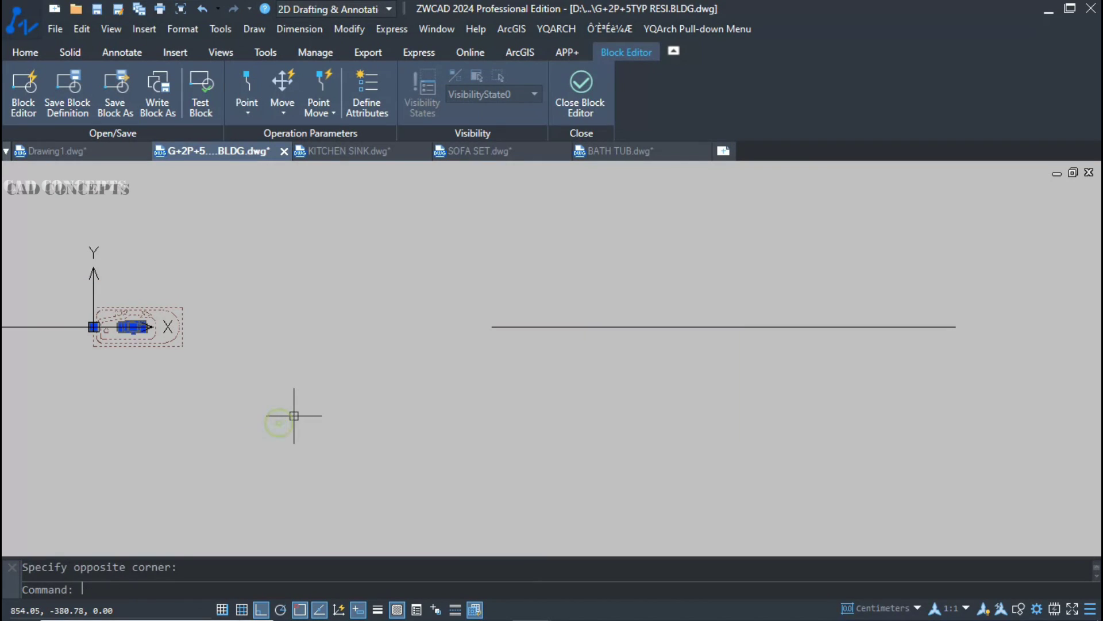
{"action": "type", "text": "sc"}
- Delete both guide lines and close the block editor with the bathtub changes saved
{"action": "left_click", "coordinate": [790, 441]}
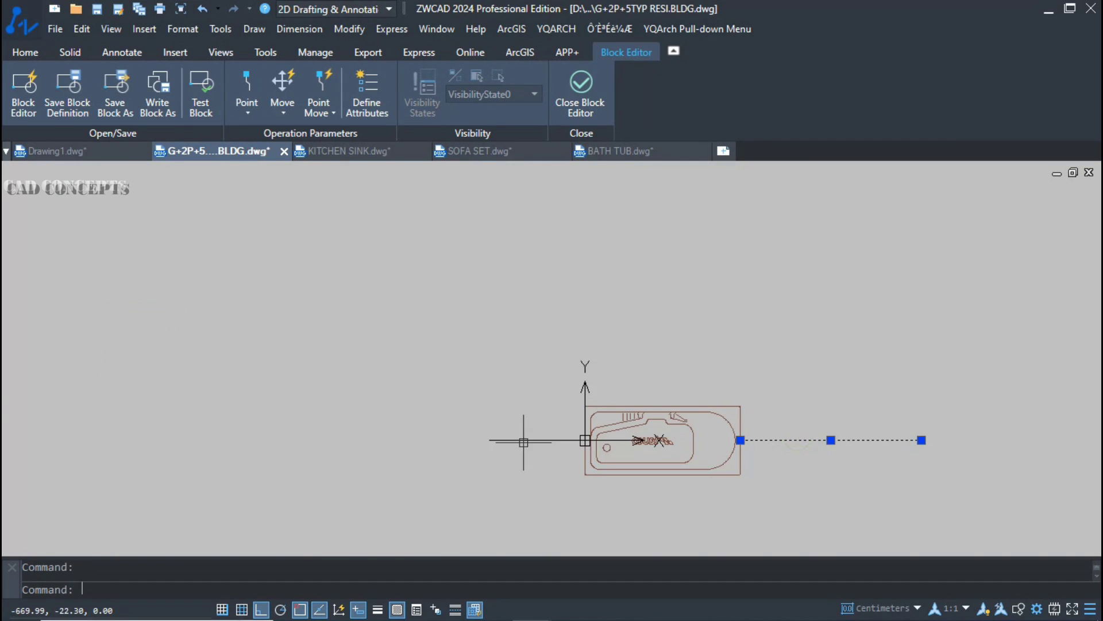
{"action": "left_click", "coordinate": [522, 441]}
{"action": "key", "text": "Delete"}
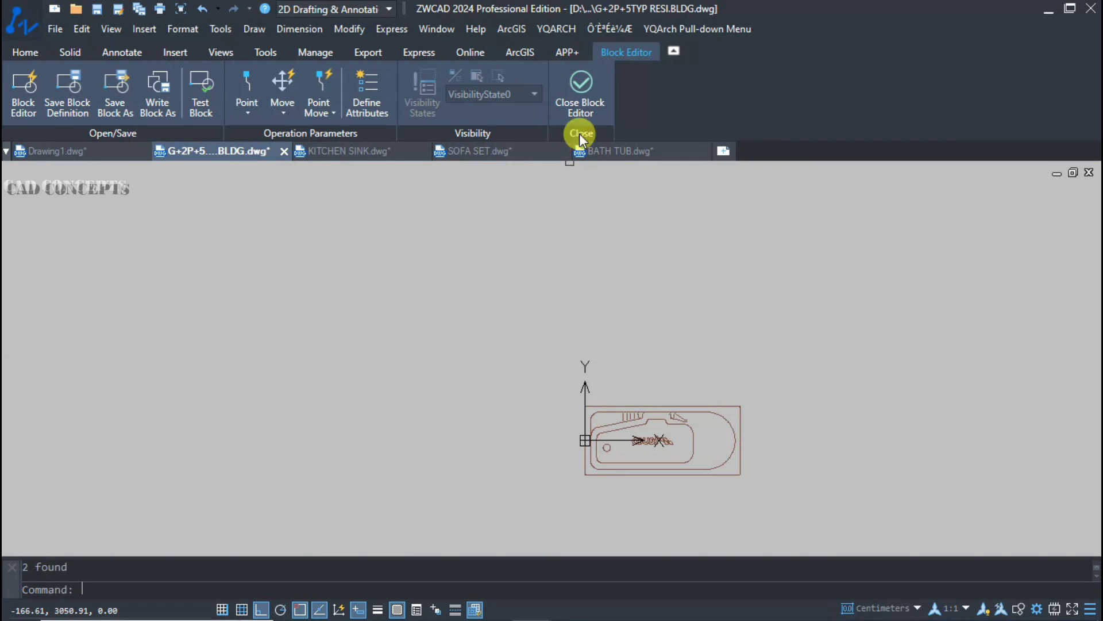
{"action": "left_click", "coordinate": [533, 361]}
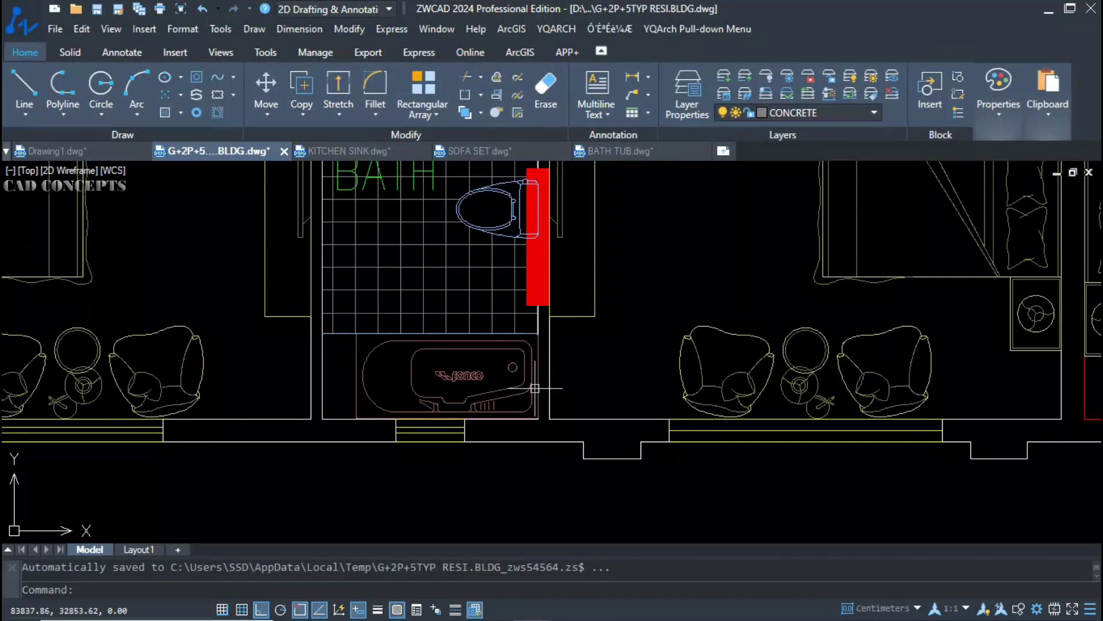
- Try deleting the replaced bathtub and its adjacent edge line from the bathroom, and undo the deletion
{"action": "left_click", "coordinate": [535, 388]}
{"action": "scroll", "coordinate": [356, 346], "scroll_direction": "up", "scroll_amount": 3}
{"action": "left_click", "coordinate": [357, 317]}
{"action": "key", "text": "Delete"}
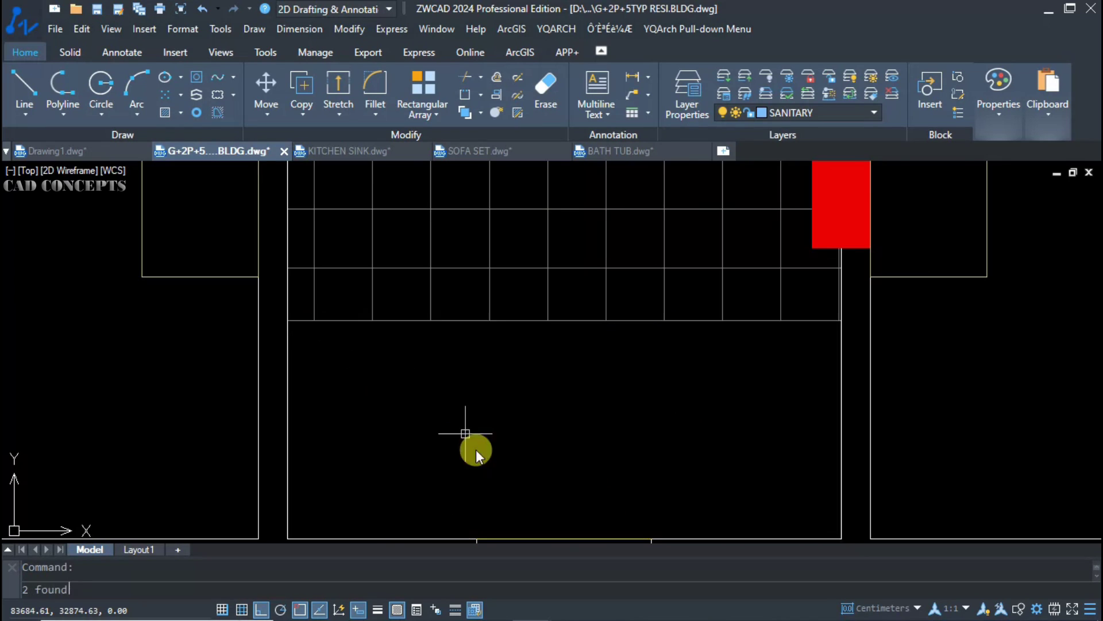
{"action": "scroll", "coordinate": [465, 434], "scroll_direction": "down", "scroll_amount": 3}
{"action": "key", "text": "ctrl+z"}
{"action": "key", "text": "ctrl+z"}
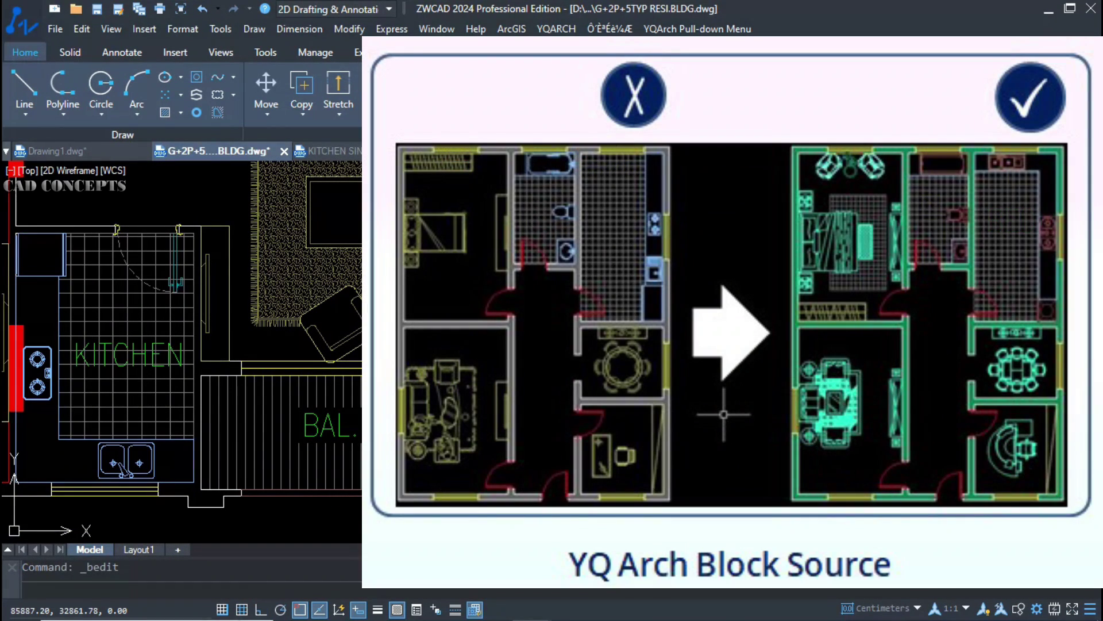
{"action": "key", "text": "Escape"}
{"action": "key", "text": "Escape"}
{"action": "scroll", "coordinate": [182, 352], "scroll_direction": "down", "scroll_amount": 8}
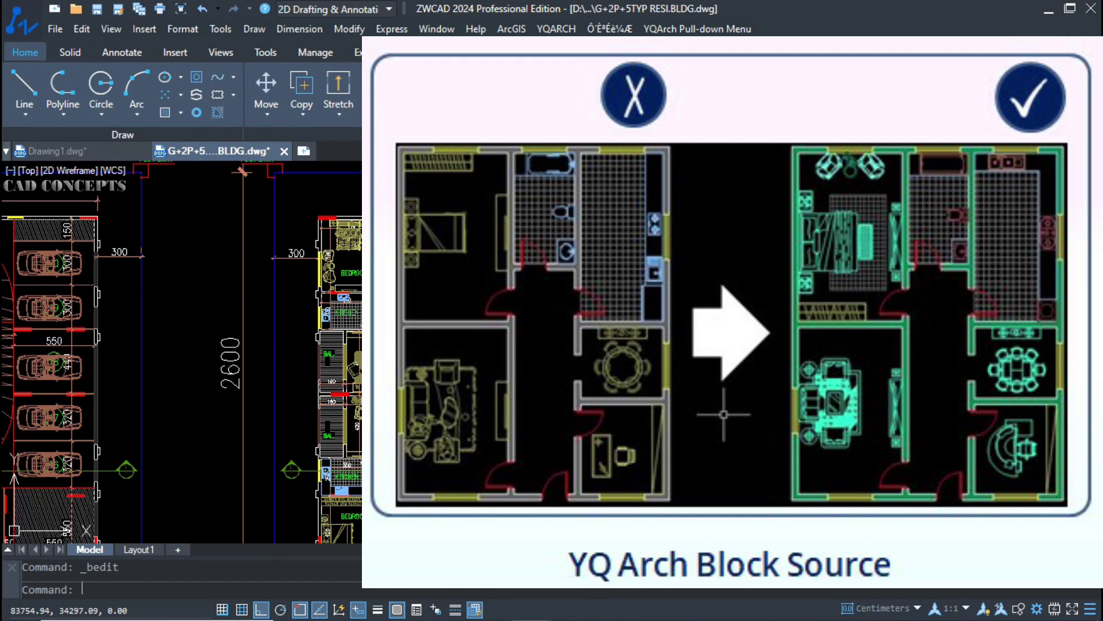
{"action": "scroll", "coordinate": [181, 352], "scroll_direction": "down", "scroll_amount": 4}
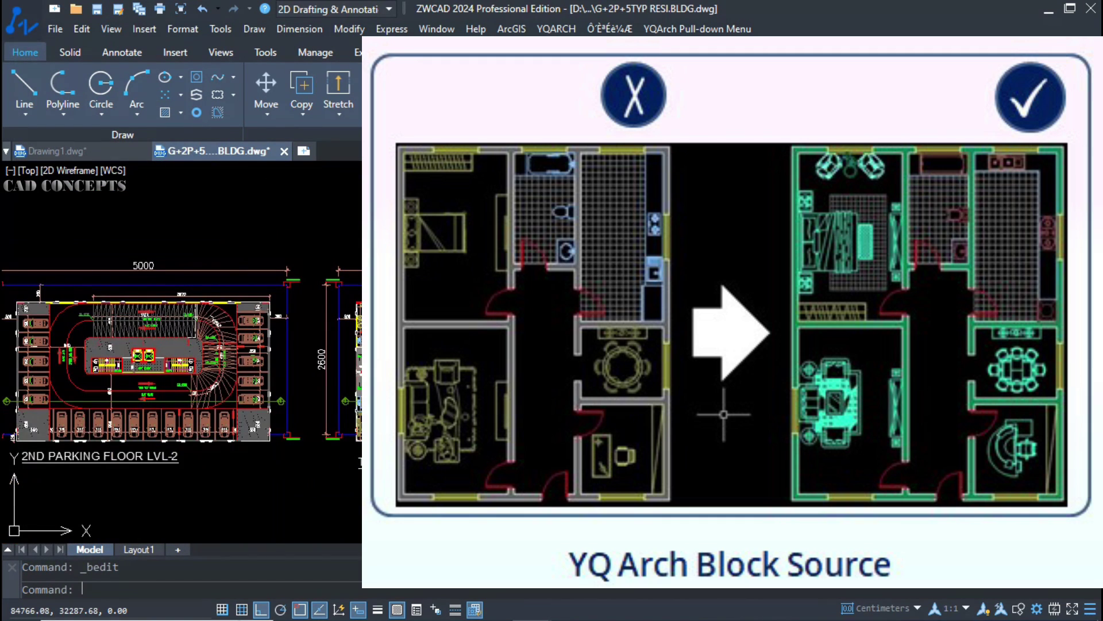
{"action": "scroll", "coordinate": [182, 352], "scroll_direction": "up", "scroll_amount": 3}
{"action": "scroll", "coordinate": [458, 325], "scroll_direction": "up", "scroll_amount": 2}
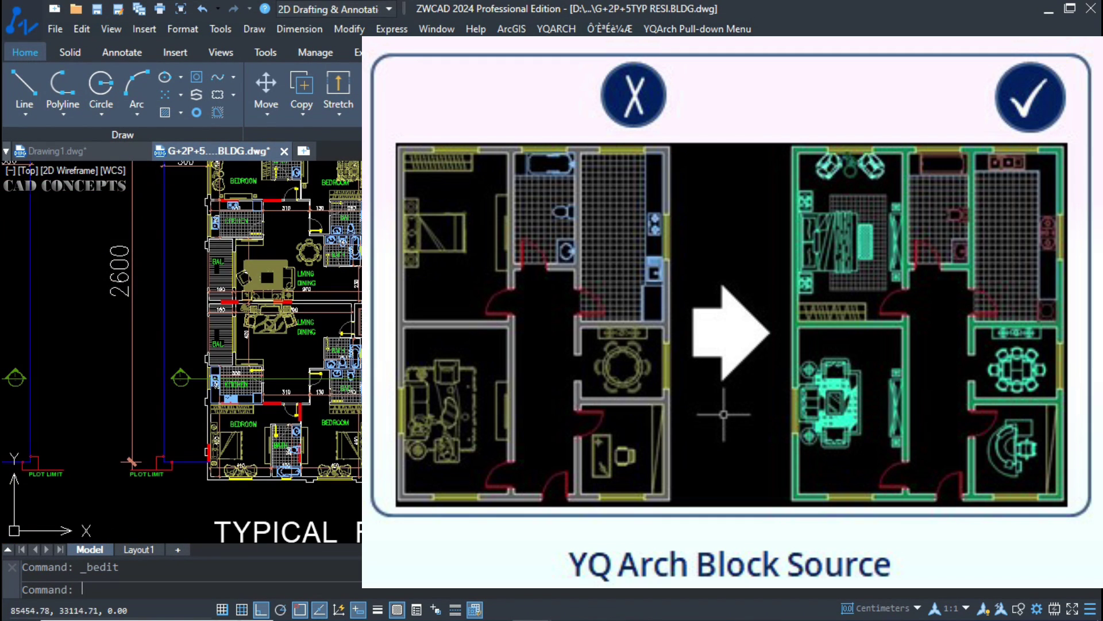
{"action": "middle_click_drag", "start_coordinate": [765, 429], "coordinate": [926, 510]}
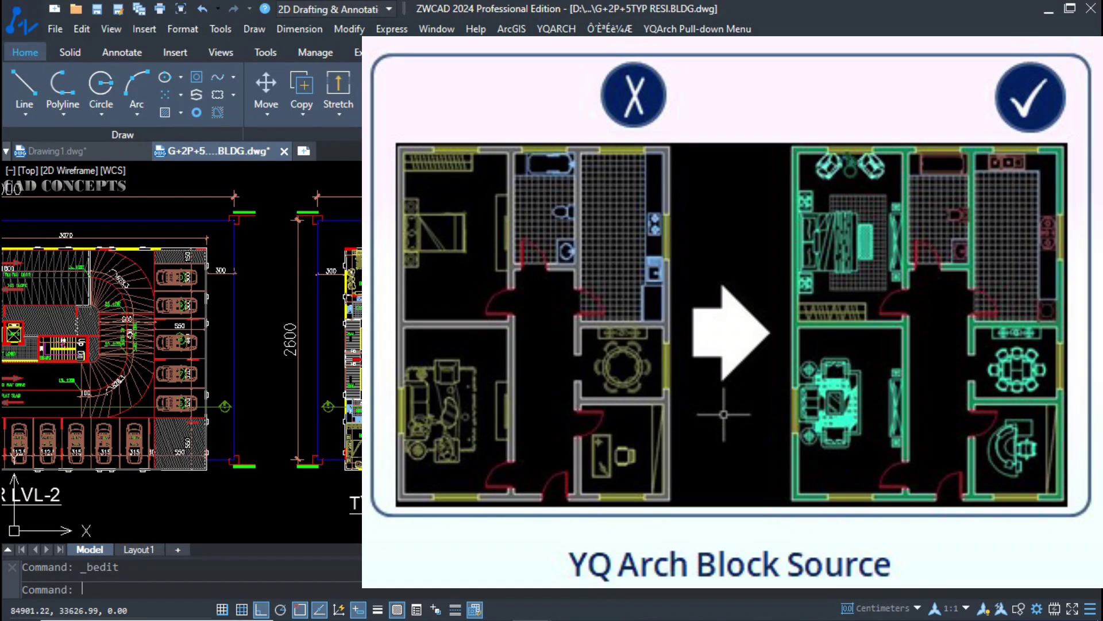
{"action": "scroll", "coordinate": [885, 238], "scroll_direction": "up", "scroll_amount": 1}
{"action": "left_click", "coordinate": [885, 237]}
{"action": "double_click", "coordinate": [180, 349]}
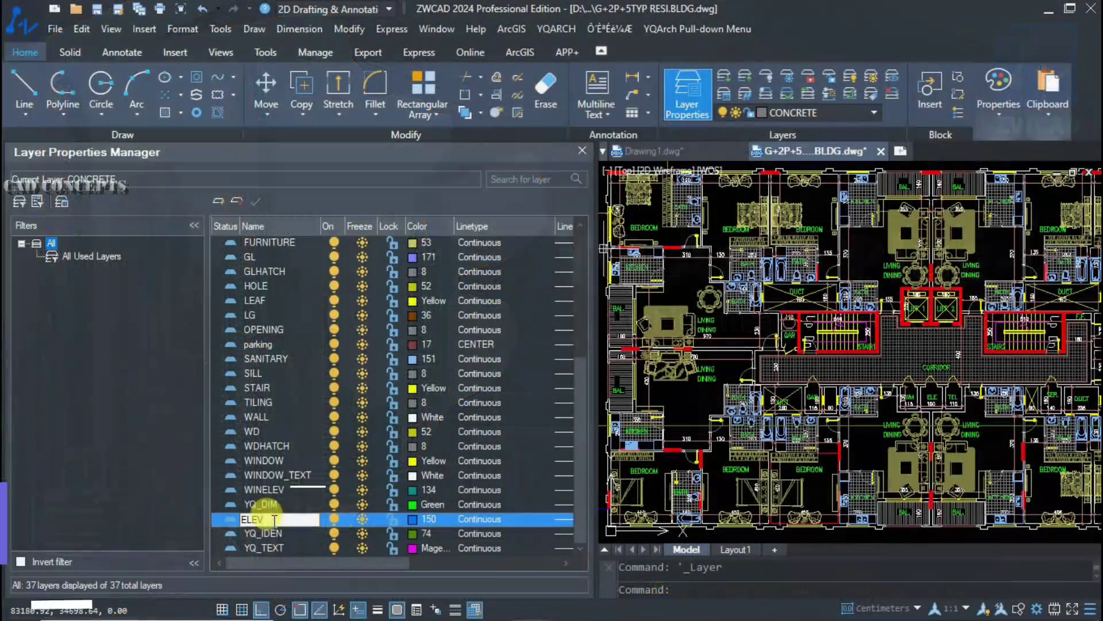
- Remove the YQ_ prefix from the elevation and dimension layers, naming them ELEV and DIM
{"action": "type", "text": "ATION"}
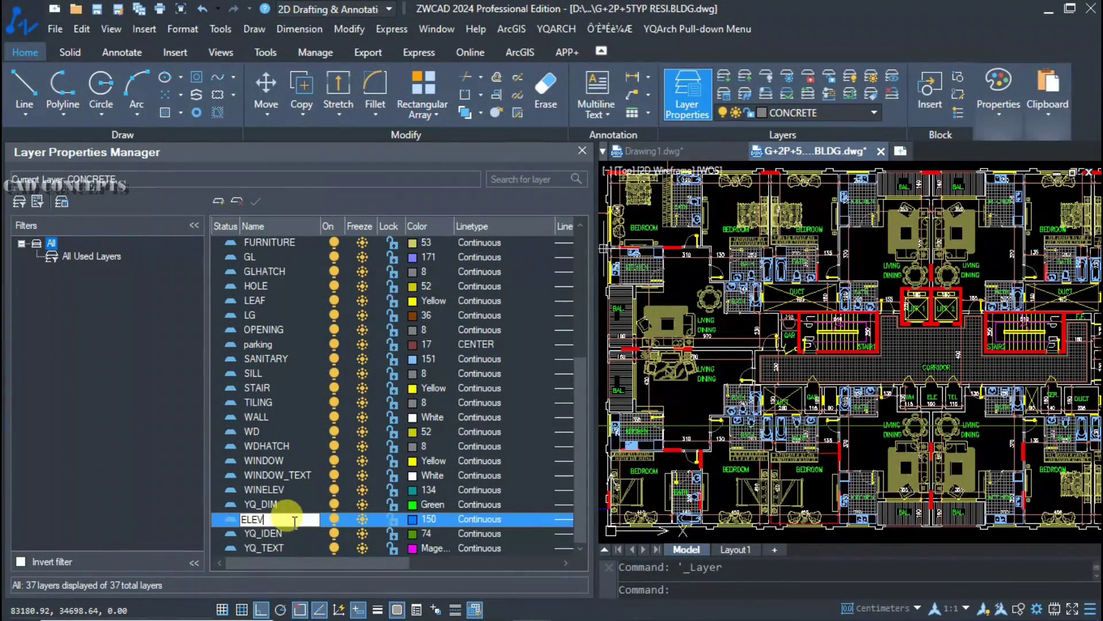
{"action": "key", "text": "Return"}
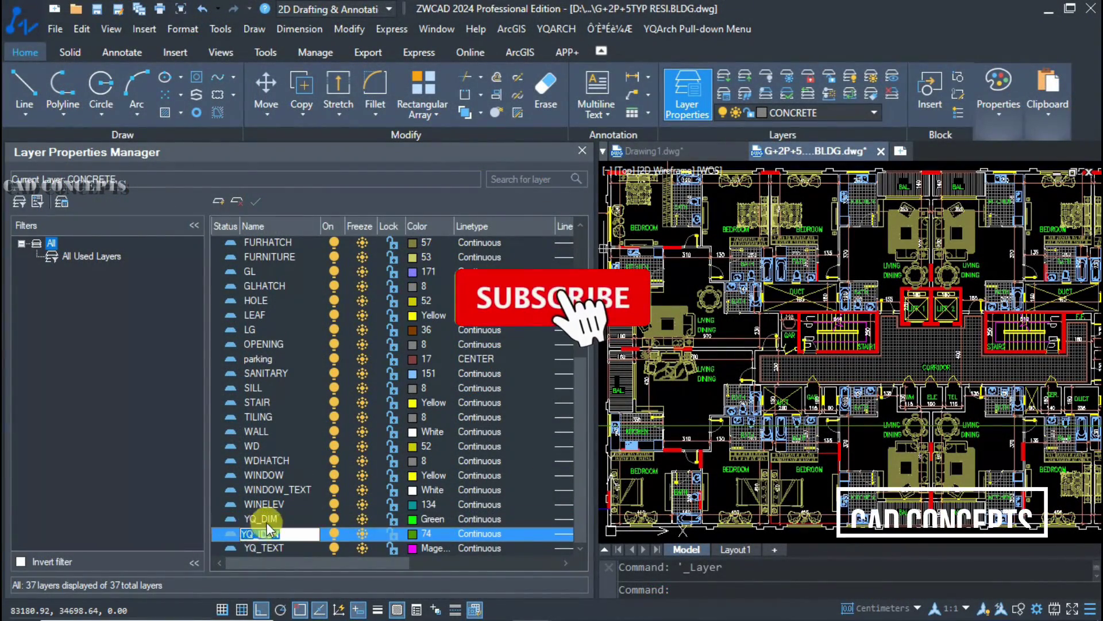
{"action": "type", "text": "DIMENSION"}
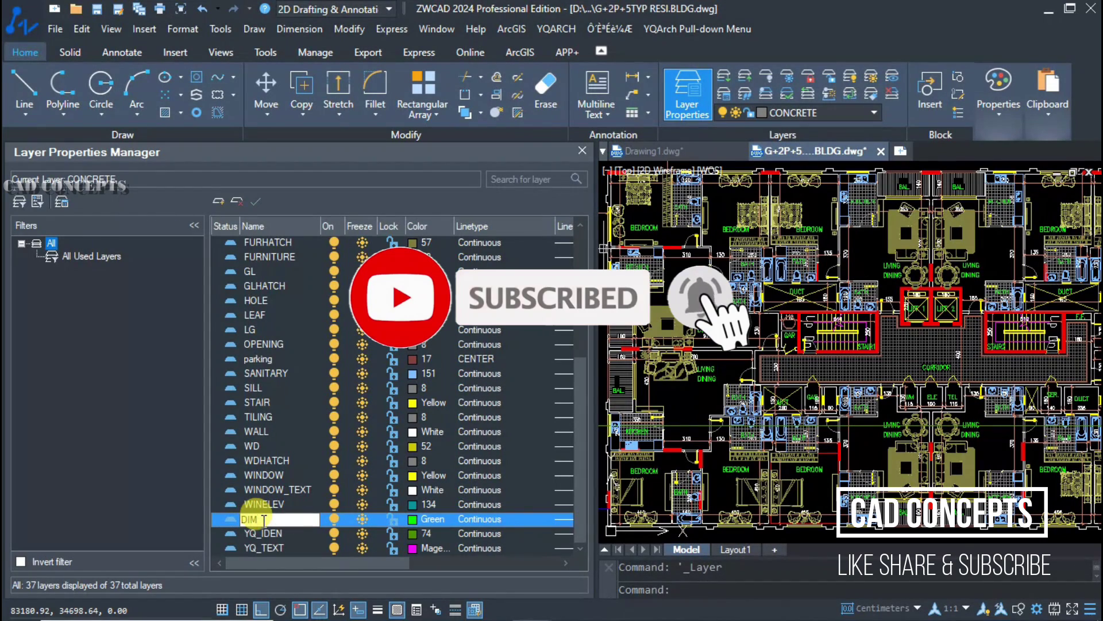
{"action": "key", "text": "Return"}
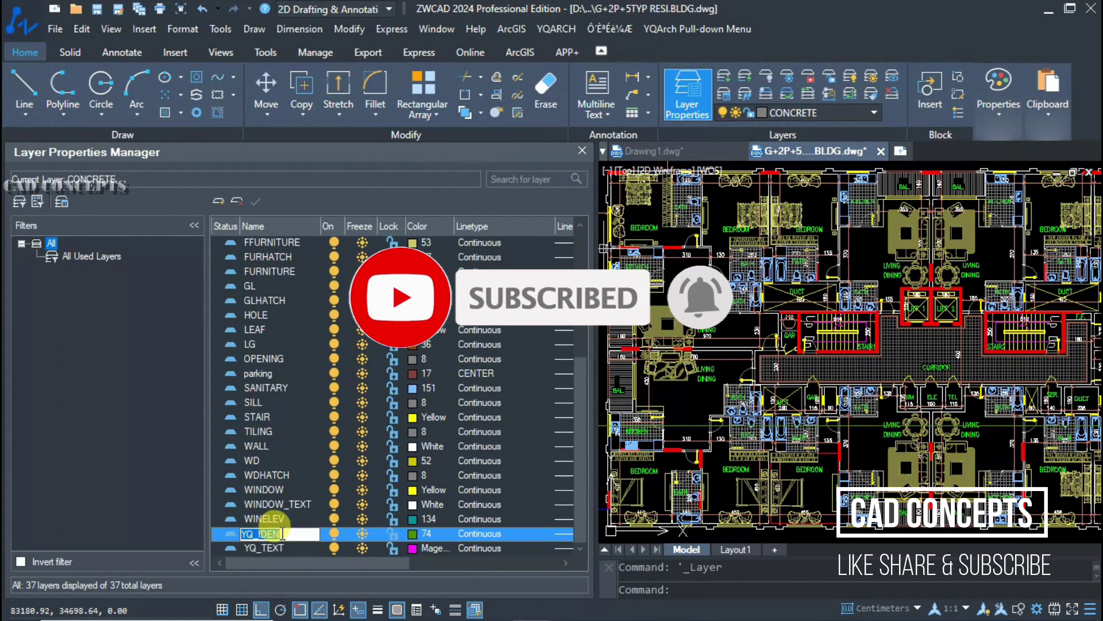
- Rename layer YQ_IDEN as IDEN and layer YQ_TEXT as TEXT by removing their prefixes
{"action": "left_click", "coordinate": [273, 547]}
{"action": "left_click", "coordinate": [271, 546]}
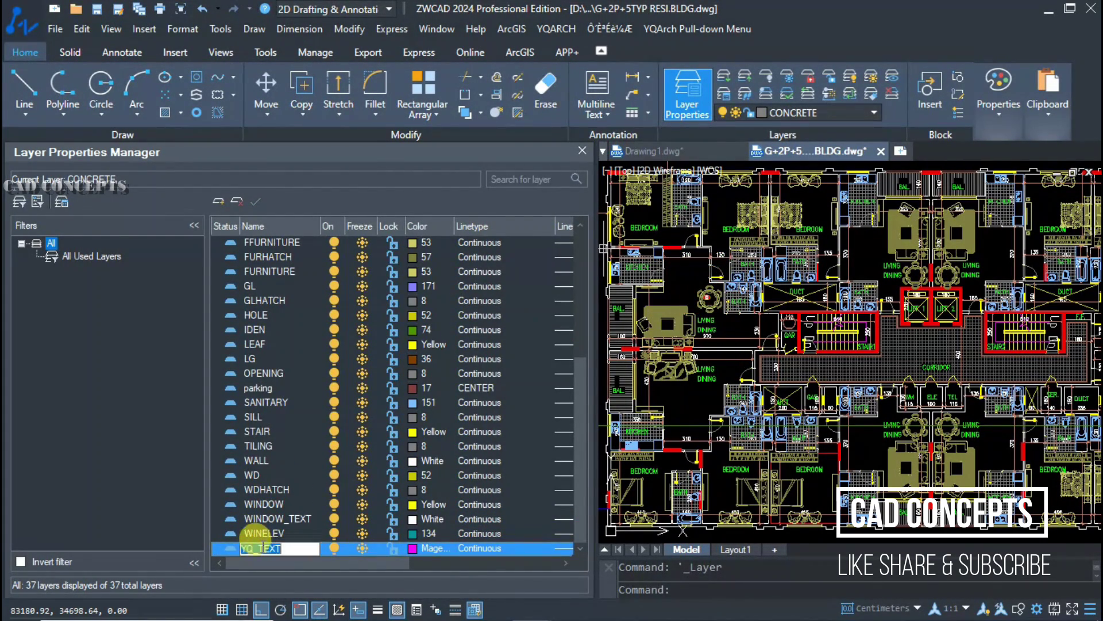
{"action": "left_click_drag", "start_coordinate": [261, 545], "coordinate": [239, 540]}
{"action": "key", "text": "Delete"}
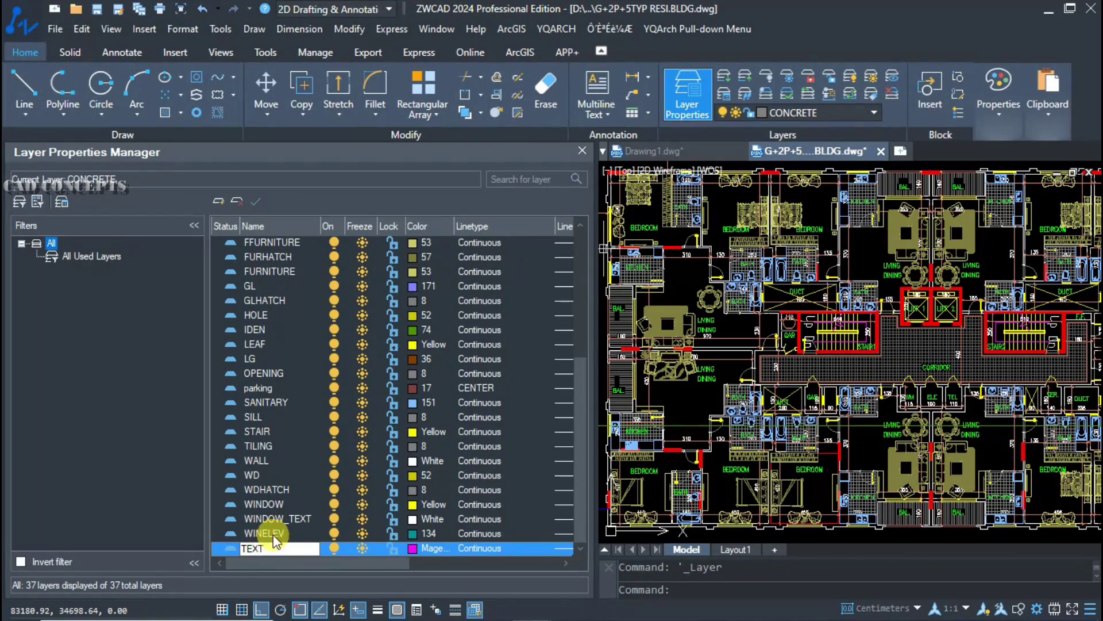